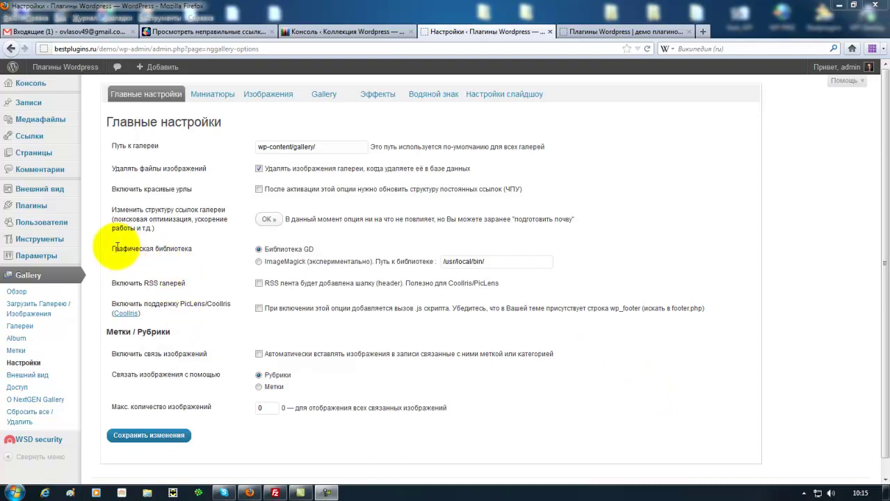
- Try ImageMagick as the gallery's graphics library, check its library path field, and return the selection to the GD library
{"action": "left_click_drag", "start_coordinate": [112, 246], "coordinate": [201, 255]}
{"action": "left_click", "coordinate": [200, 250]}
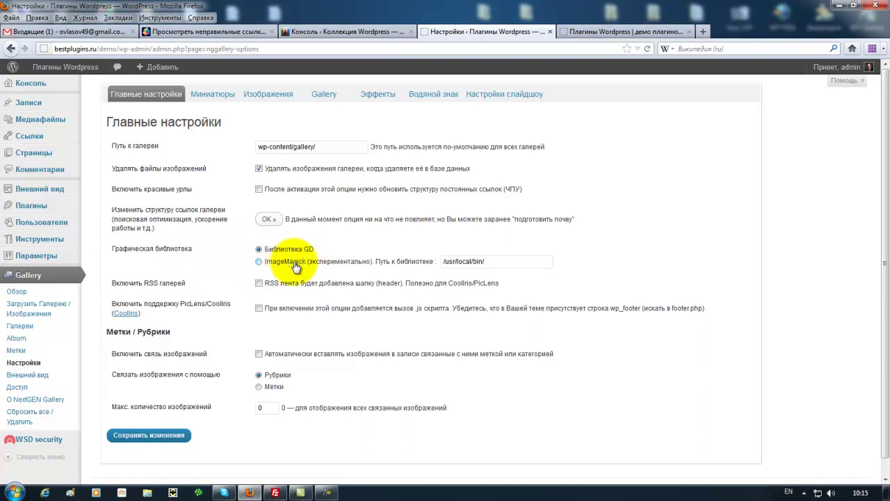
{"action": "left_click", "coordinate": [496, 261]}
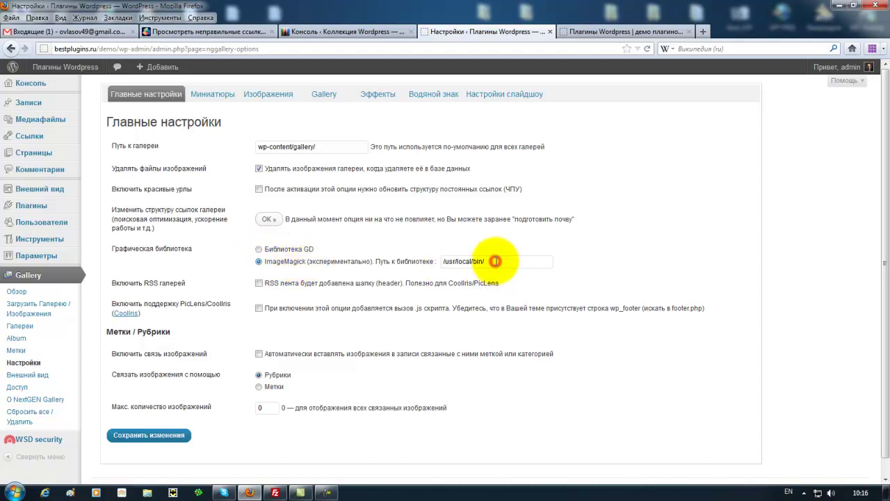
{"action": "left_click", "coordinate": [258, 249]}
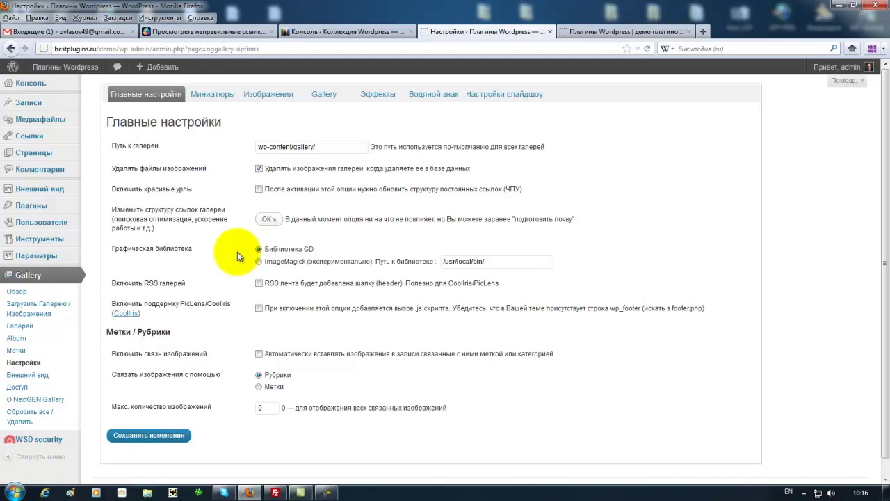
- Examine the server settings and the GD graphics library entry on the NextGEN Gallery overview page, and return to the gallery settings
{"action": "left_click", "coordinate": [44, 295]}
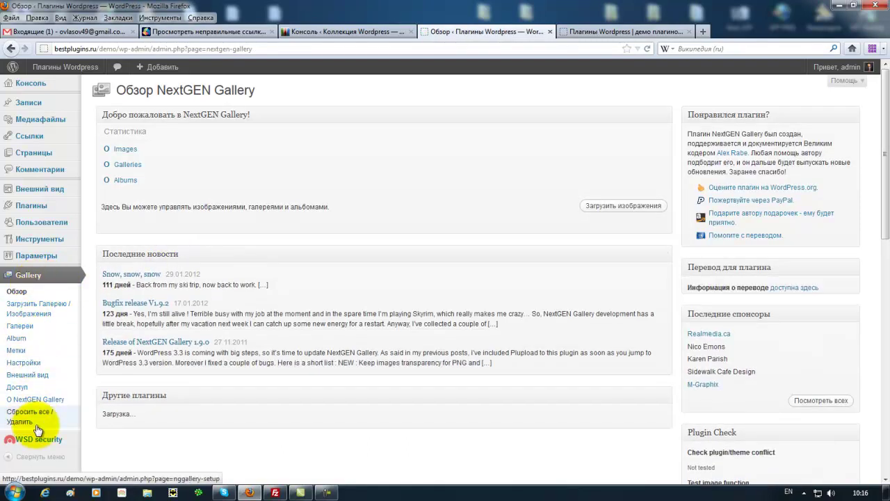
{"action": "scroll", "coordinate": [616, 434], "scroll_direction": "down", "scroll_amount": 5}
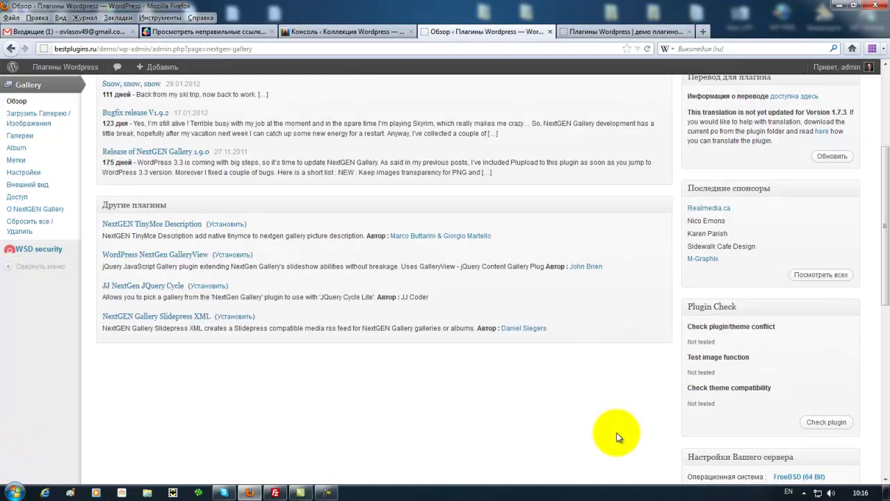
{"action": "scroll", "coordinate": [631, 427], "scroll_direction": "down", "scroll_amount": 2}
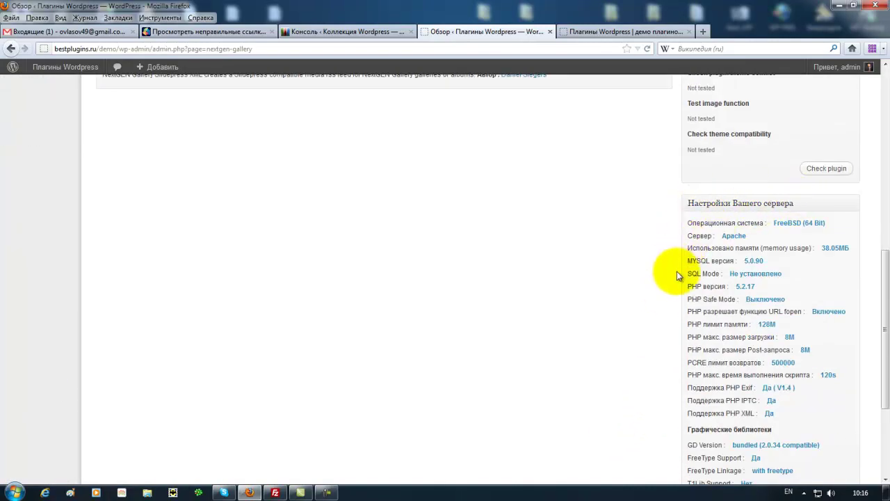
{"action": "scroll", "coordinate": [677, 272], "scroll_direction": "down", "scroll_amount": 2}
{"action": "scroll", "coordinate": [674, 273], "scroll_direction": "down", "scroll_amount": 1}
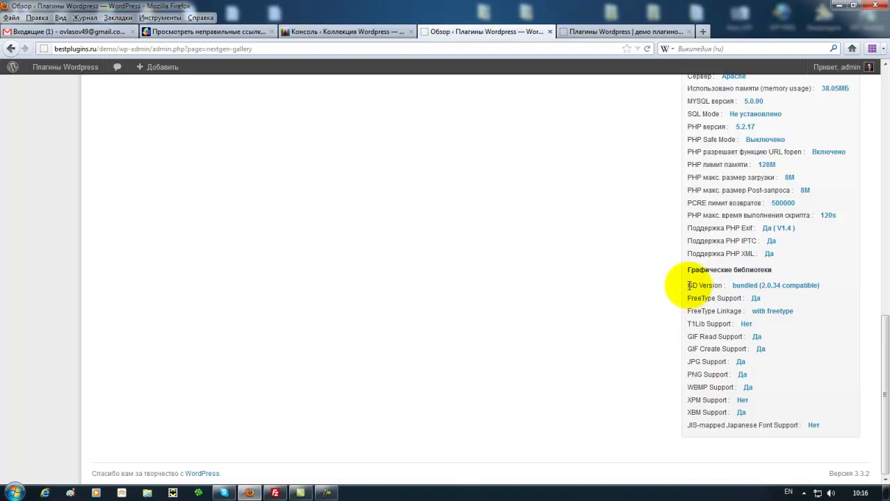
{"action": "left_click_drag", "start_coordinate": [687, 285], "coordinate": [701, 285]}
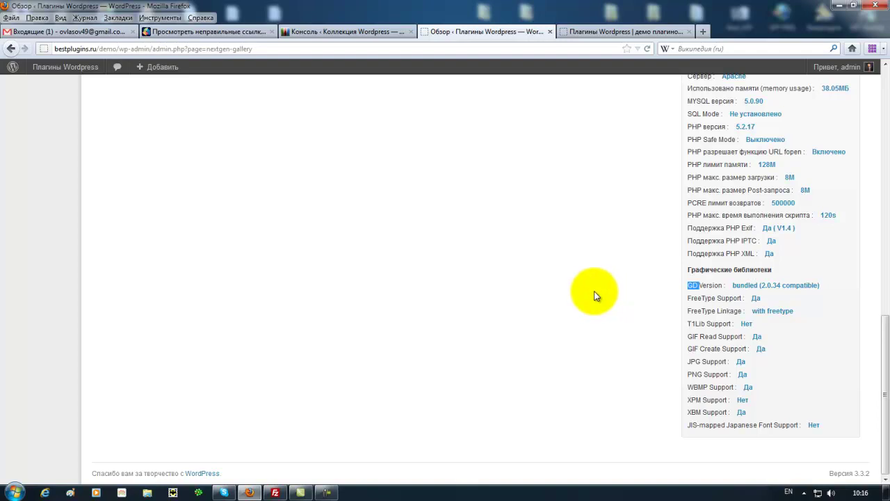
{"action": "scroll", "coordinate": [595, 293], "scroll_direction": "up", "scroll_amount": 6}
{"action": "scroll", "coordinate": [594, 293], "scroll_direction": "up", "scroll_amount": 6}
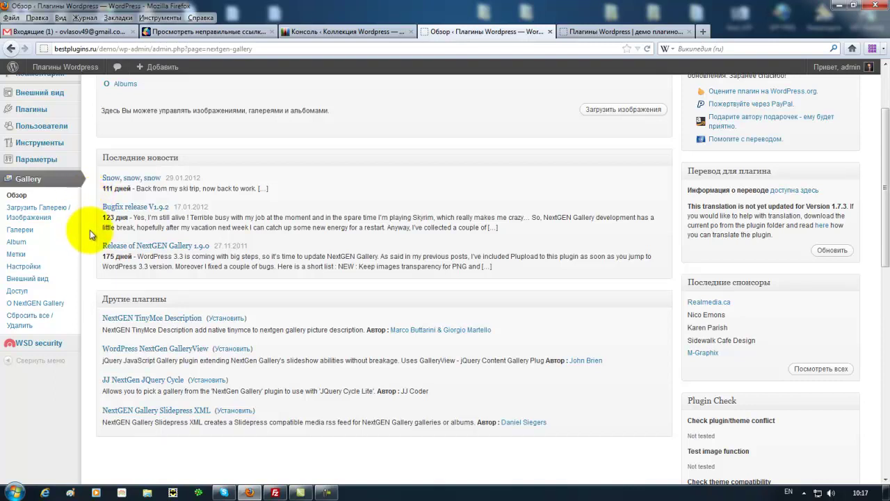
{"action": "scroll", "coordinate": [90, 229], "scroll_direction": "up", "scroll_amount": 3}
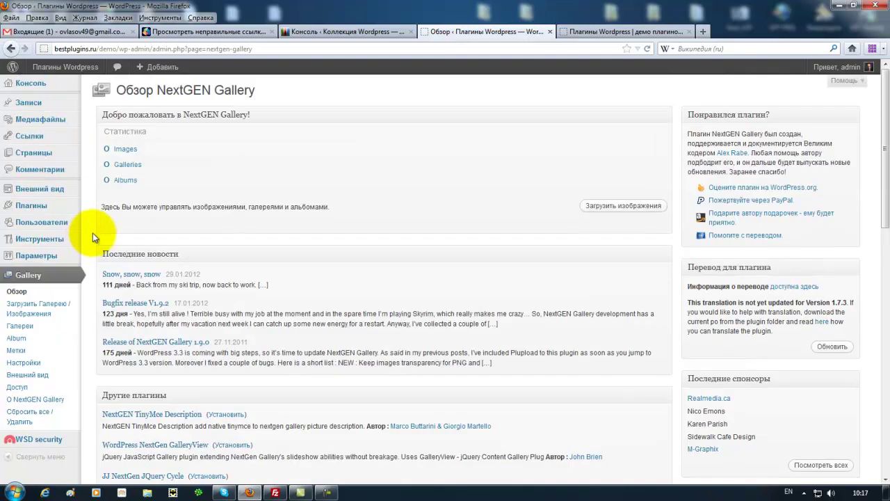
{"action": "left_click", "coordinate": [54, 362]}
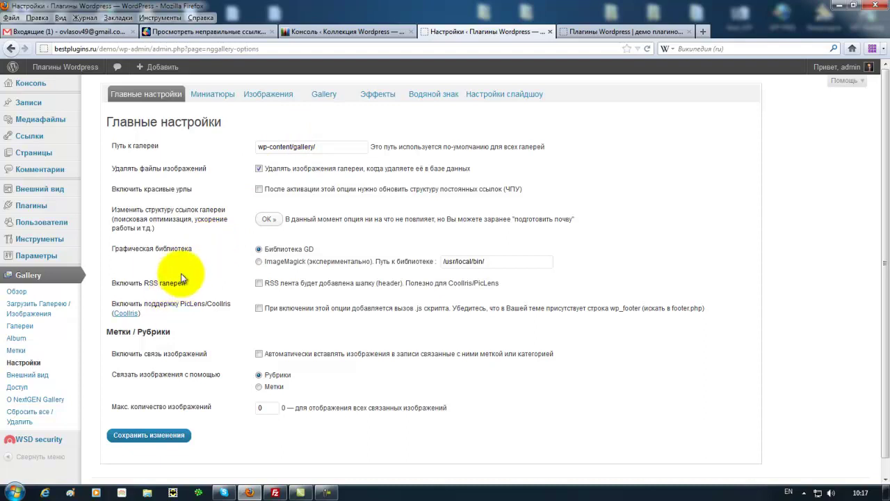
- Examine the demo site's home page and the domain part of its address, and return to the gallery settings
{"action": "left_click", "coordinate": [579, 33]}
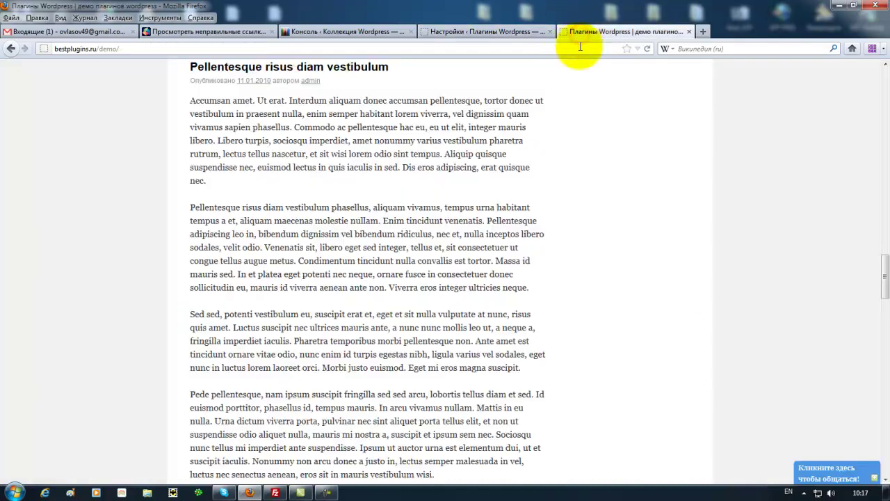
{"action": "scroll", "coordinate": [608, 325], "scroll_direction": "up", "scroll_amount": 20}
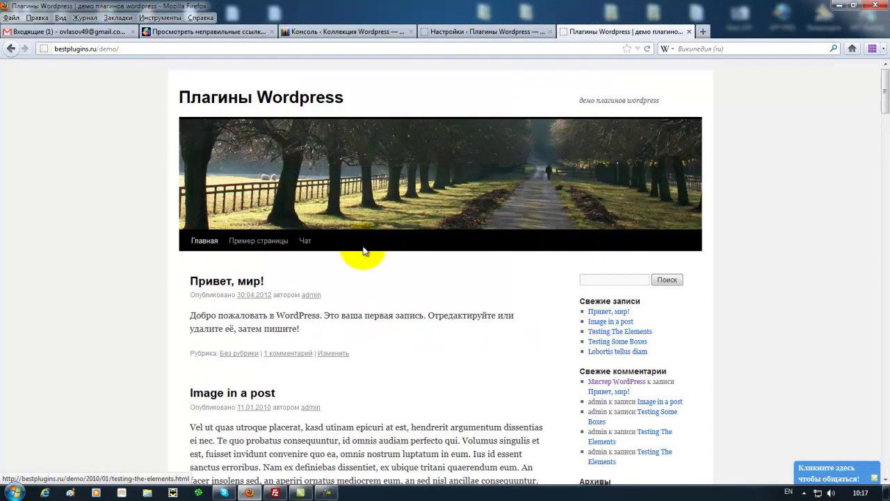
{"action": "left_click", "coordinate": [240, 101]}
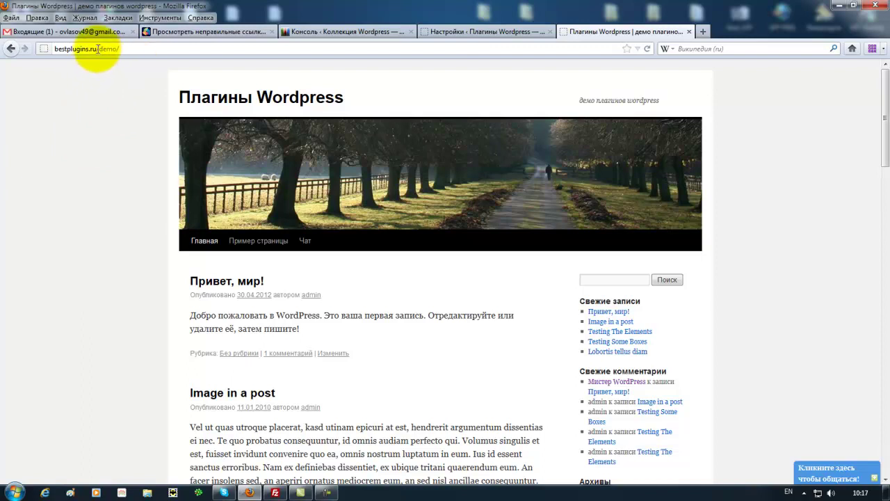
{"action": "left_click_drag", "start_coordinate": [98, 49], "coordinate": [49, 45]}
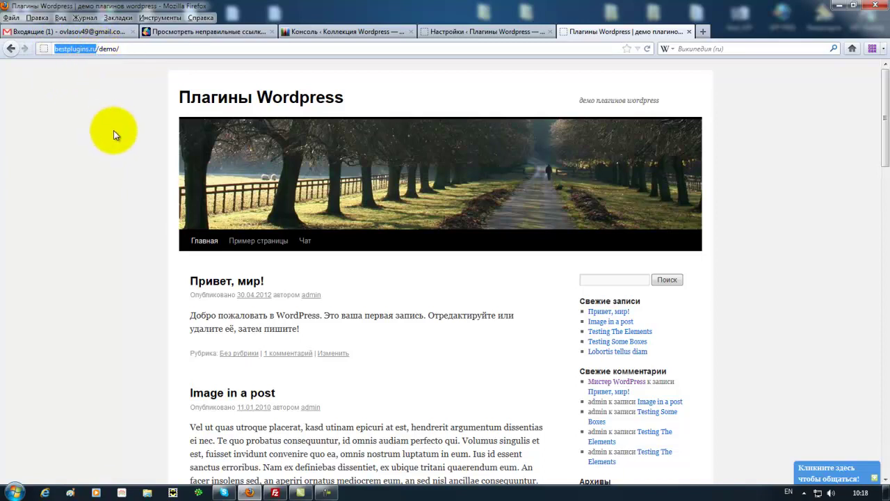
{"action": "left_click", "coordinate": [476, 31]}
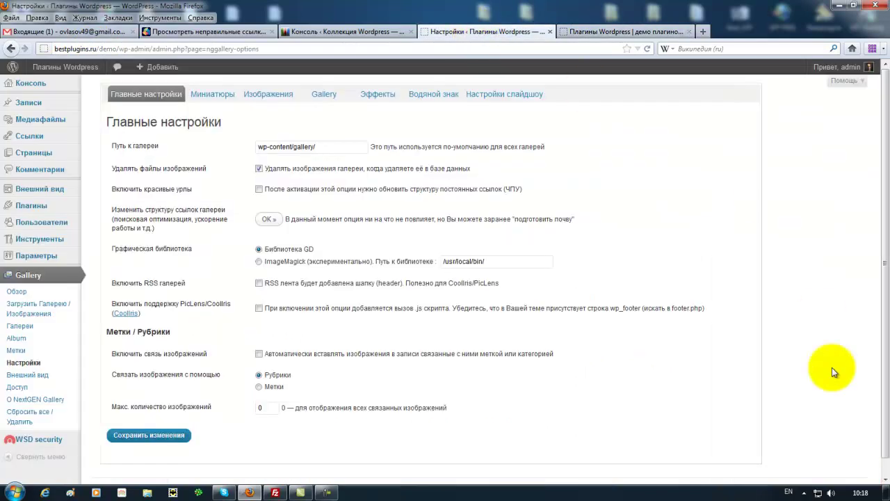
- Switch to Windows Explorer and look through the image folders in ОБРАЗЫ in the Pictures library, with the window maximized
{"action": "left_click", "coordinate": [886, 490]}
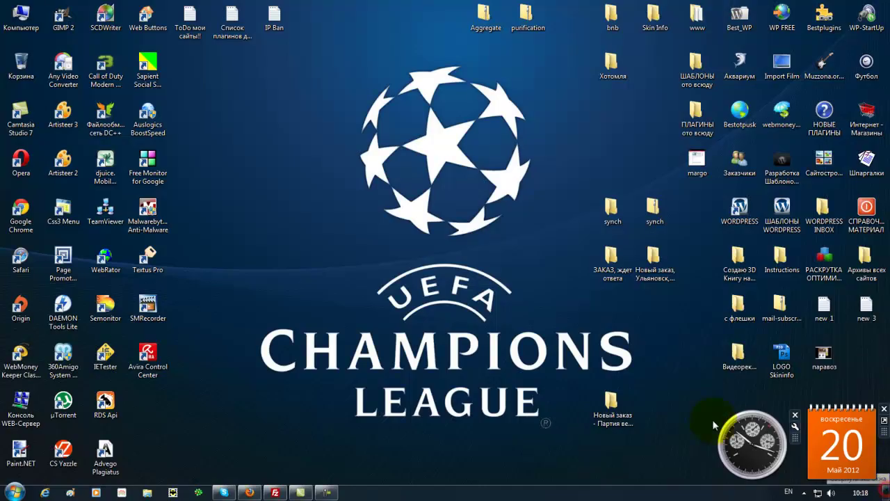
{"action": "left_click", "coordinate": [20, 493]}
{"action": "left_click", "coordinate": [216, 285]}
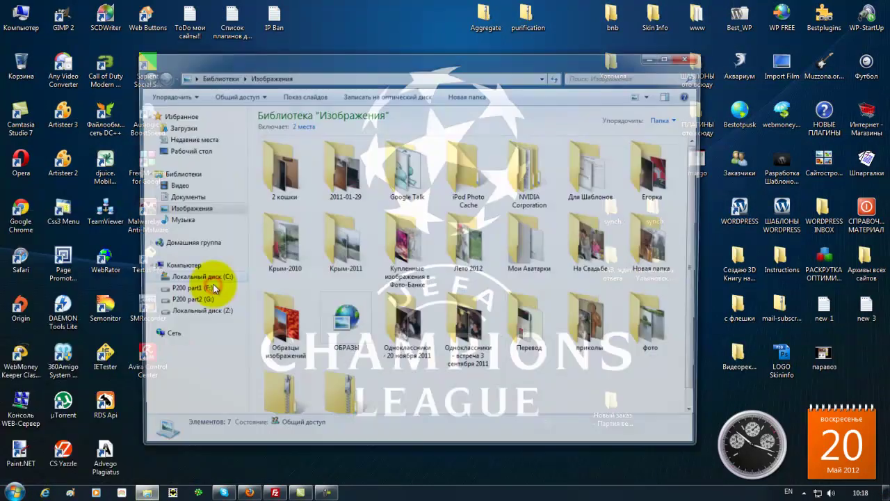
{"action": "double_click", "coordinate": [340, 324]}
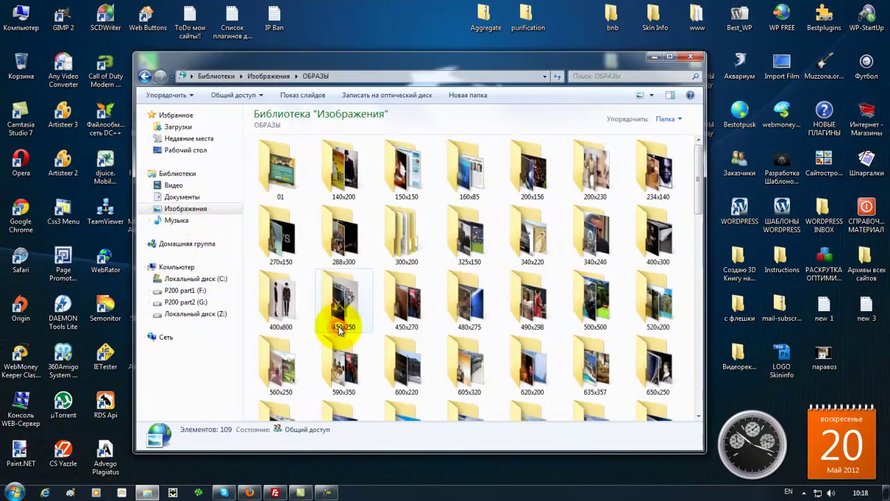
{"action": "left_click_drag", "start_coordinate": [698, 153], "coordinate": [699, 194]}
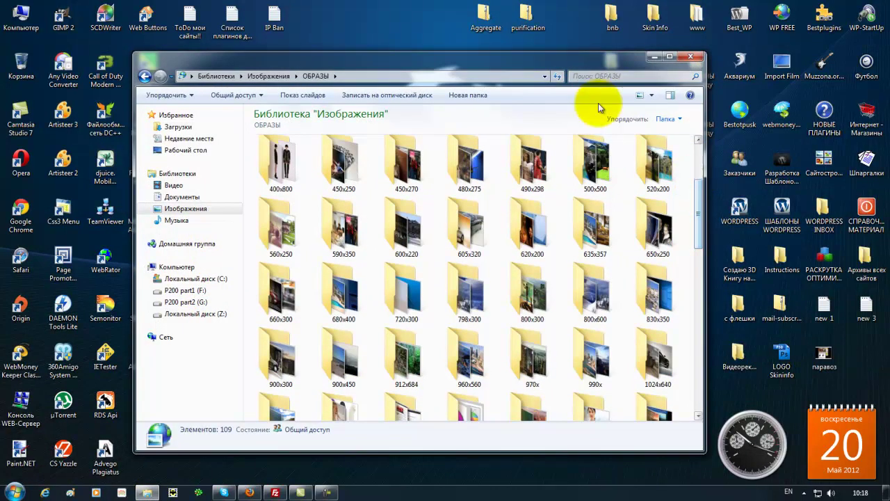
{"action": "double_click", "coordinate": [591, 64]}
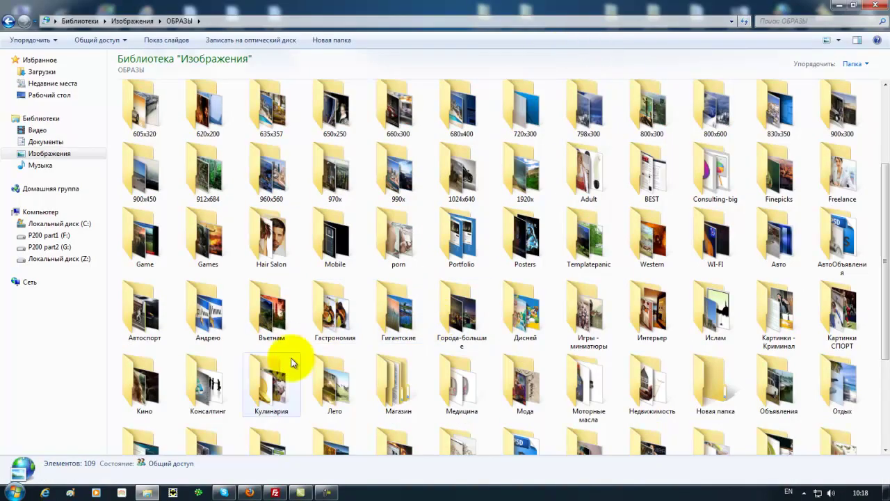
- Switch back to Firefox and set the image resize height to 600 pixels in the gallery's image settings
{"action": "left_click", "coordinate": [254, 495]}
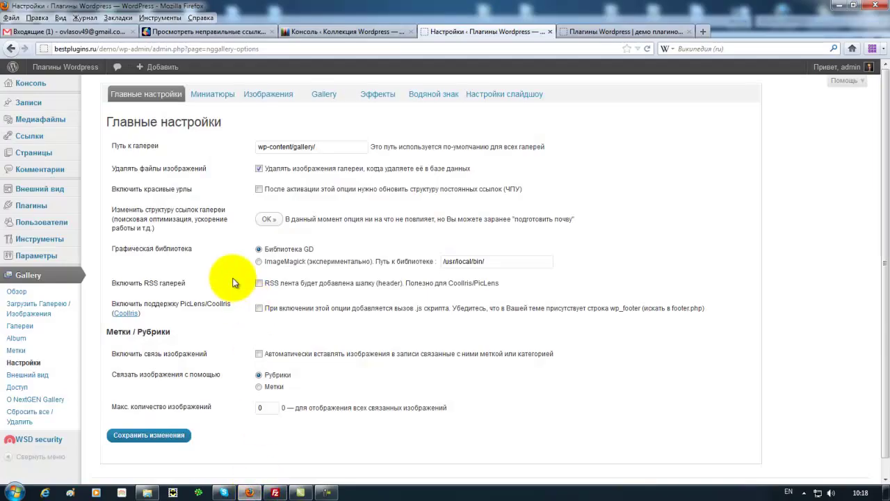
{"action": "left_click", "coordinate": [213, 94]}
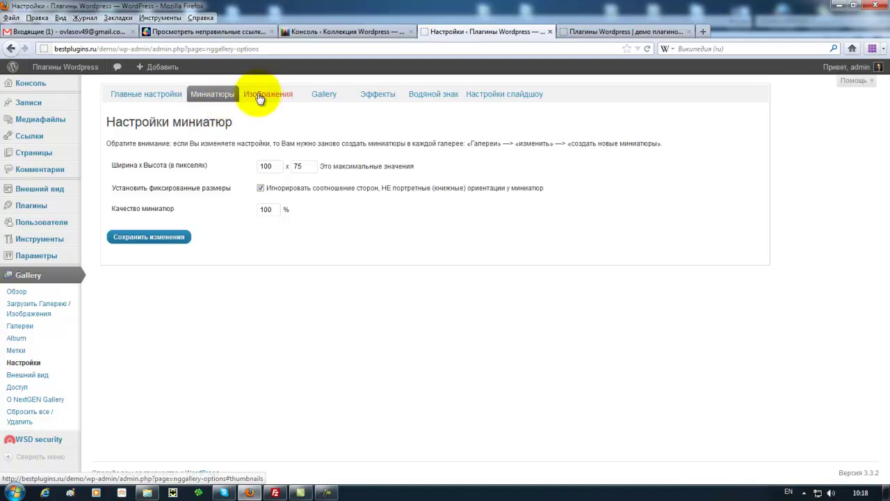
{"action": "left_click", "coordinate": [268, 94]}
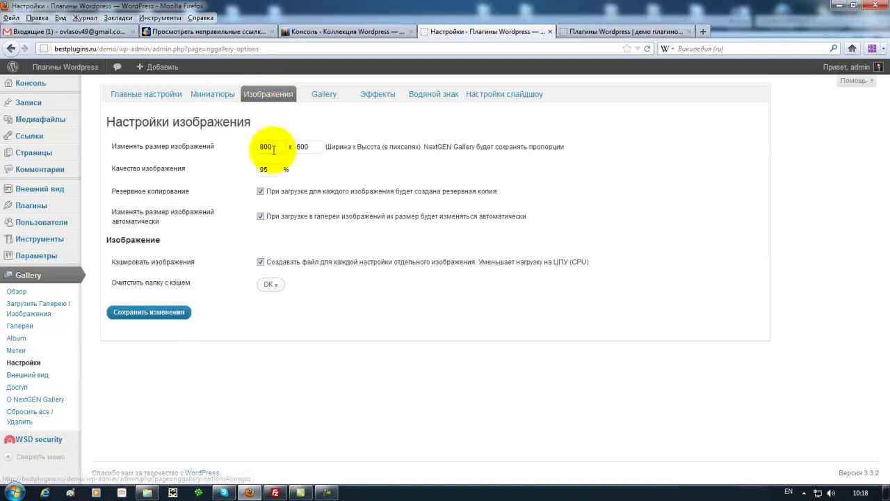
{"action": "left_click_drag", "start_coordinate": [271, 147], "coordinate": [309, 154]}
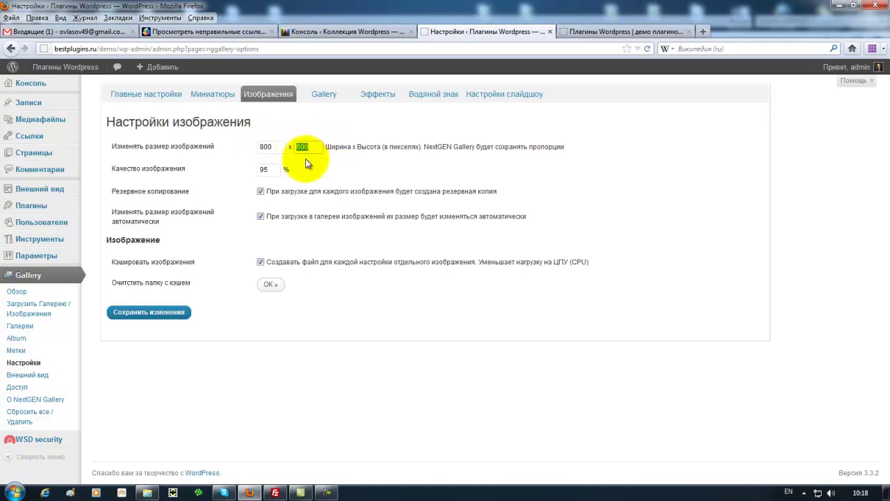
{"action": "type", "text": "600"}
{"action": "double_click", "coordinate": [262, 146]}
{"action": "left_click", "coordinate": [304, 146]}
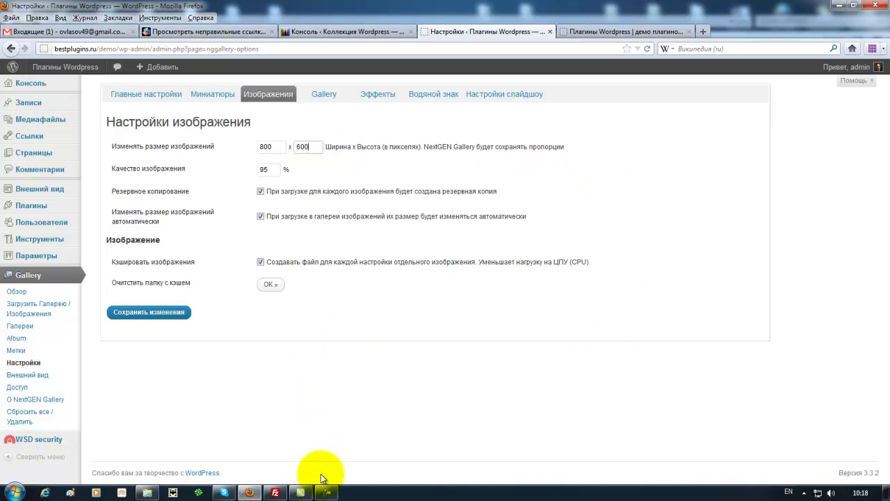
- Check the pixel dimensions of the wedding cake pictures in the 800x600 folder in Windows Explorer, and return to Firefox
{"action": "left_click", "coordinate": [147, 492]}
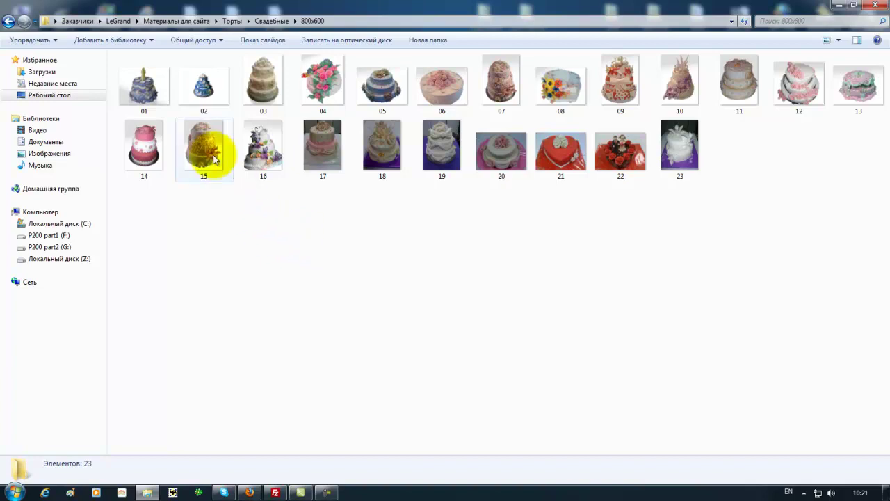
{"action": "left_click", "coordinate": [142, 98]}
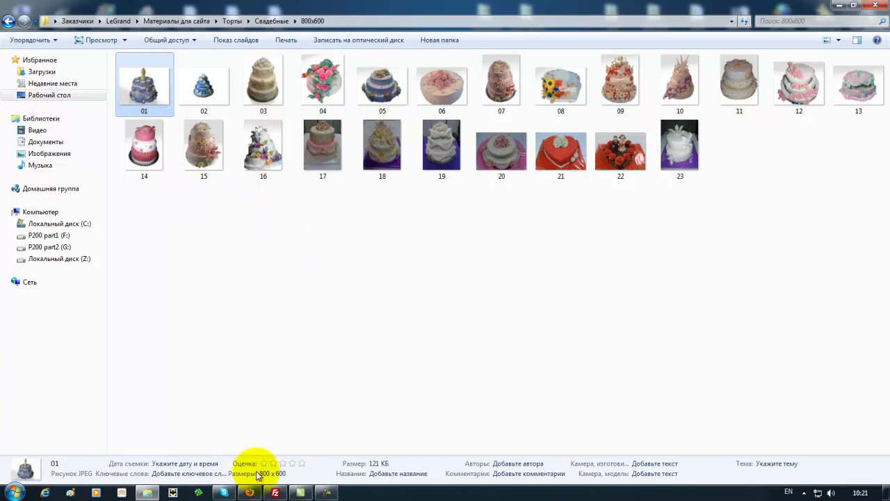
{"action": "left_click", "coordinate": [203, 87]}
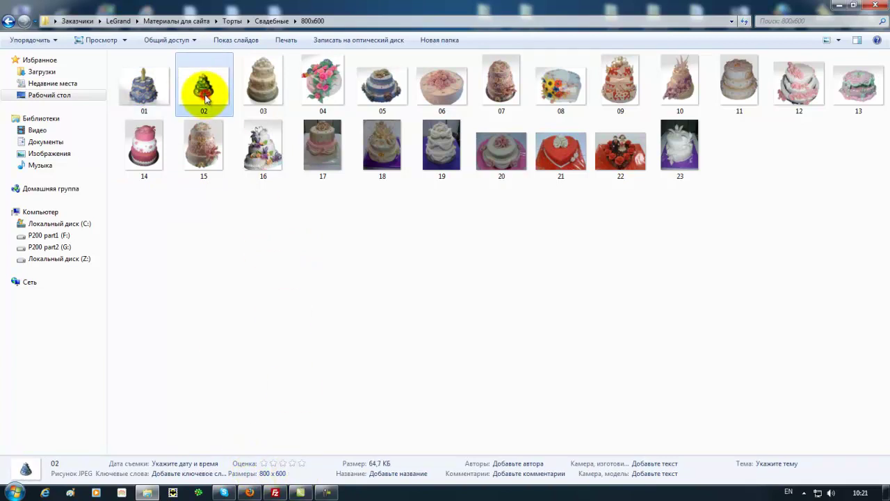
{"action": "left_click", "coordinate": [262, 95]}
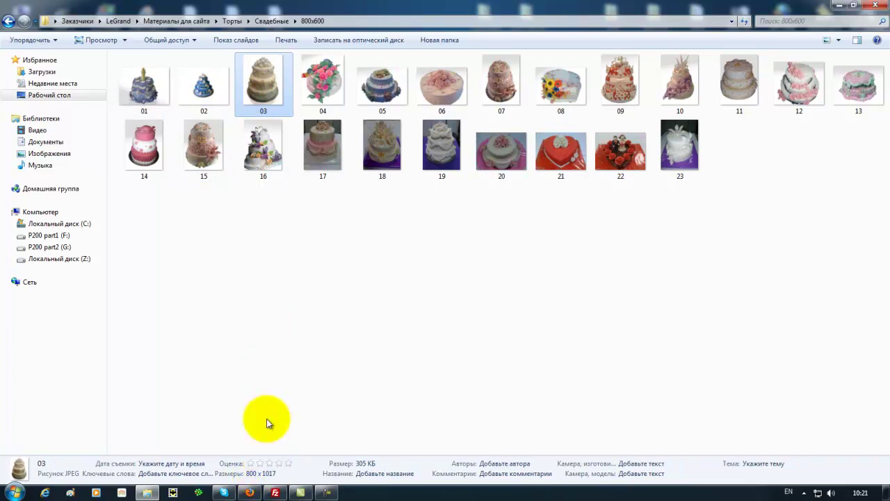
{"action": "left_click", "coordinate": [332, 106]}
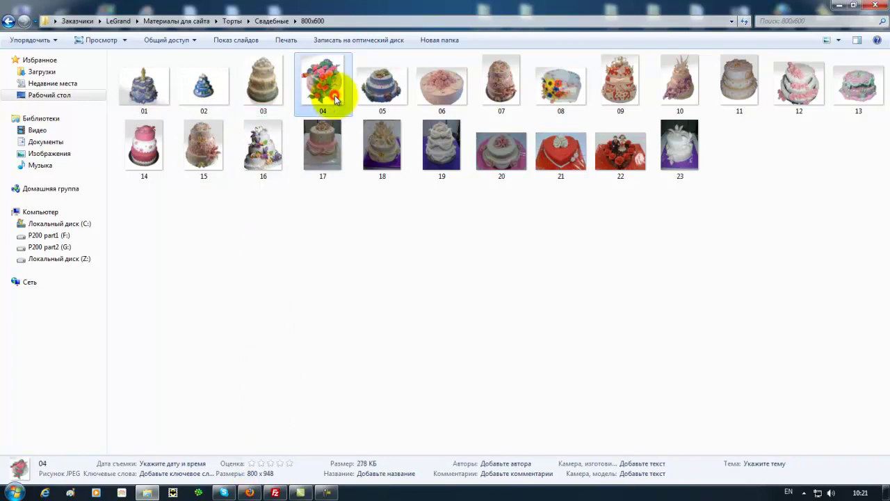
{"action": "left_click", "coordinate": [320, 135]}
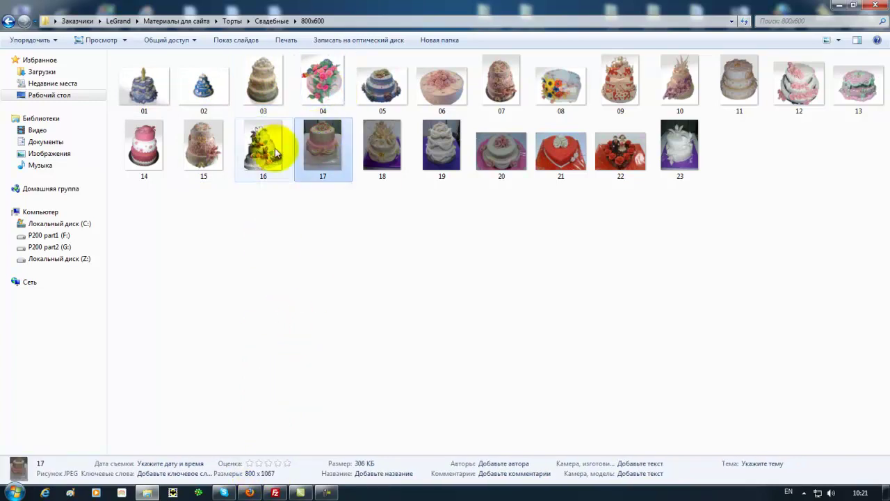
{"action": "left_click", "coordinate": [275, 153]}
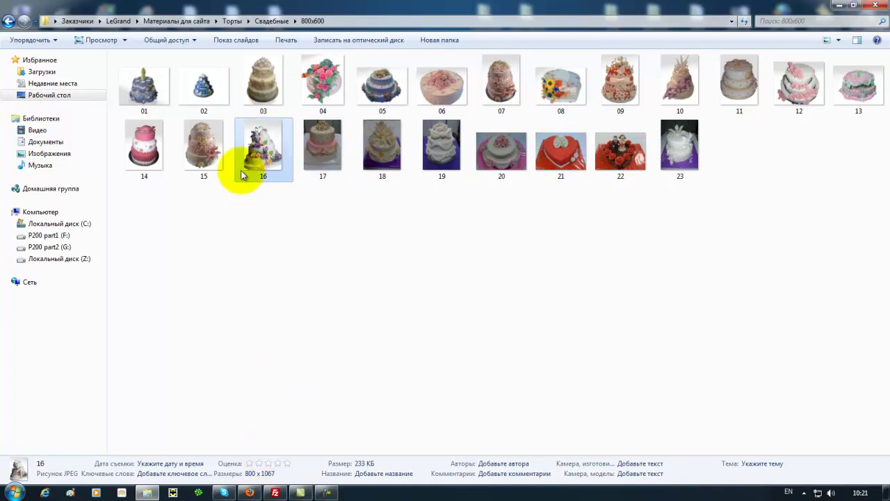
{"action": "left_click", "coordinate": [205, 162]}
{"action": "left_click", "coordinate": [156, 153]}
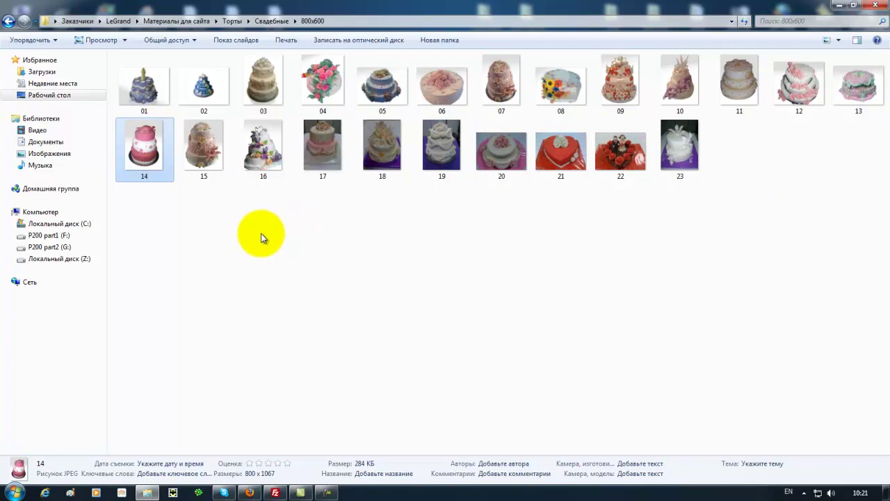
{"action": "left_click", "coordinate": [254, 492]}
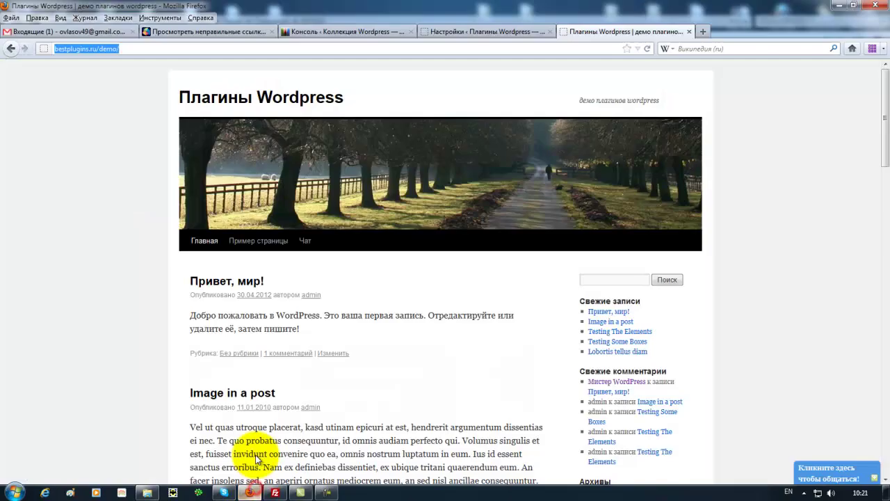
- Return to the gallery admin and add a new gallery named wedding
{"action": "left_click", "coordinate": [521, 33]}
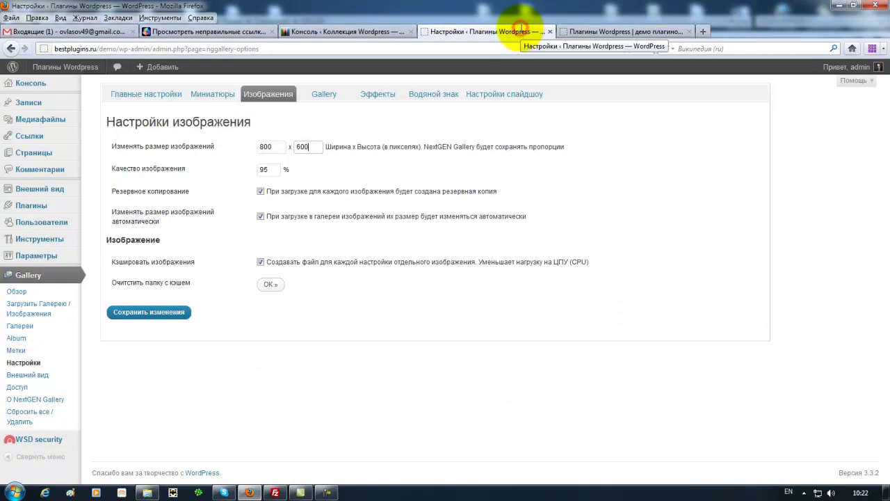
{"action": "left_click", "coordinate": [21, 305]}
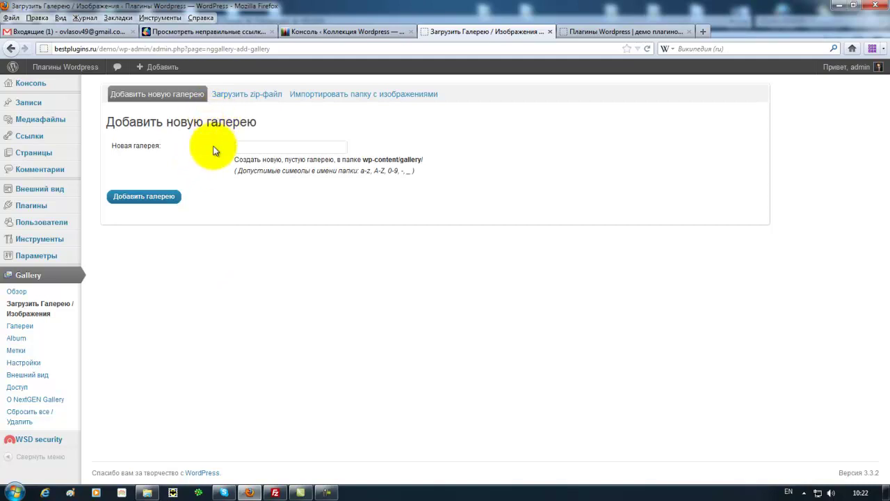
{"action": "left_click", "coordinate": [245, 146]}
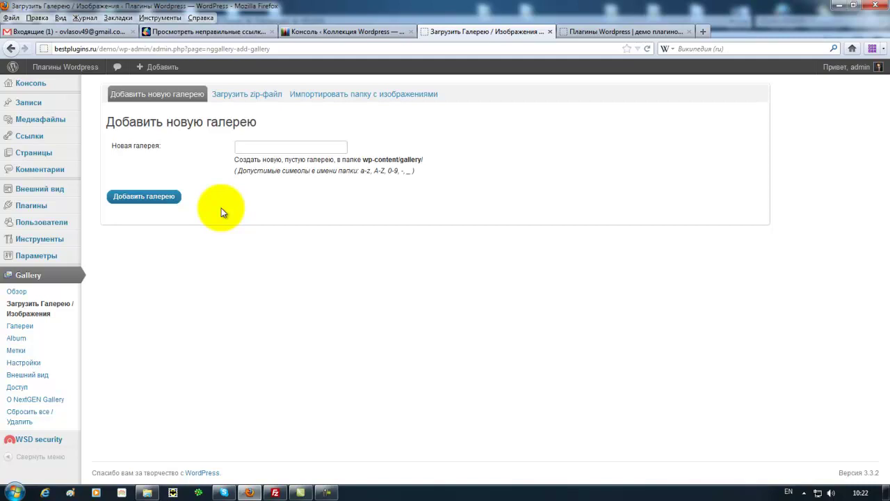
{"action": "type", "text": "wedding"}
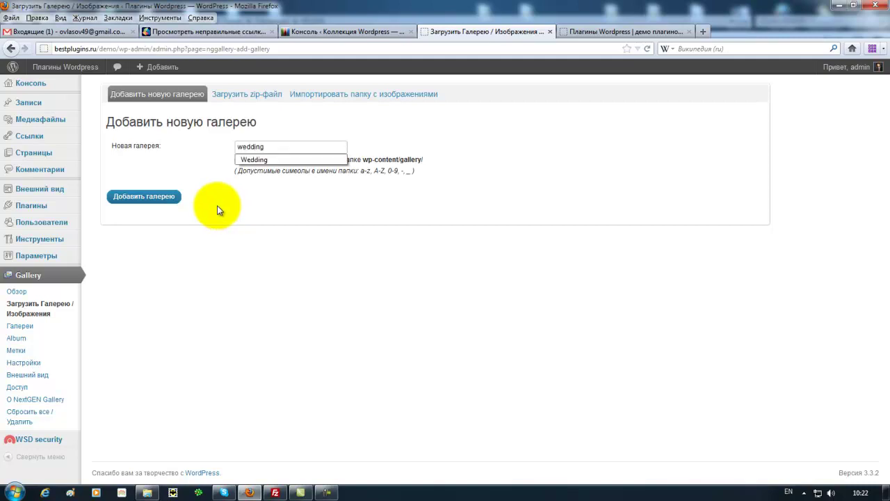
{"action": "left_click", "coordinate": [160, 198]}
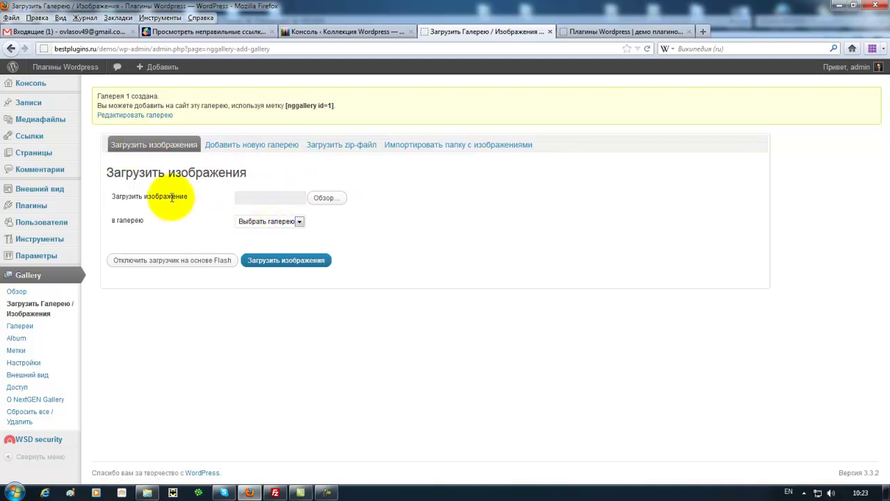
- Set the target gallery for the image upload to 1 - wedding and open the file selection
{"action": "left_click", "coordinate": [300, 221]}
{"action": "left_click", "coordinate": [281, 246]}
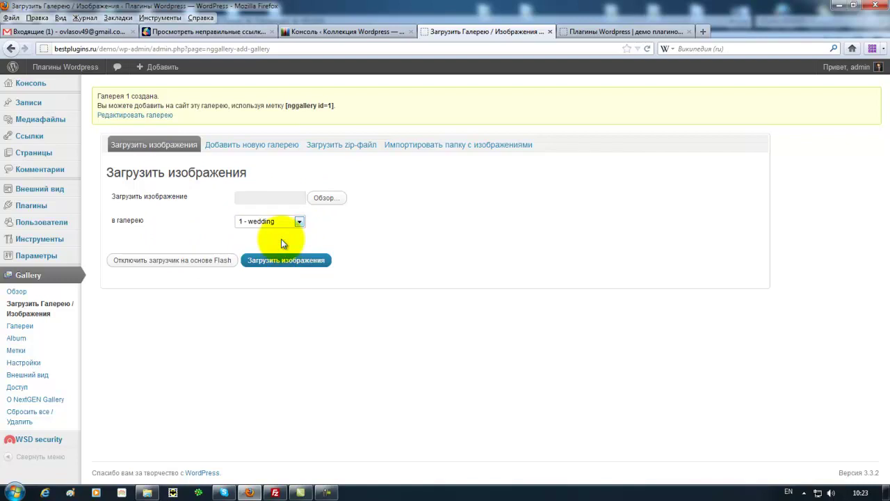
{"action": "left_click", "coordinate": [327, 198]}
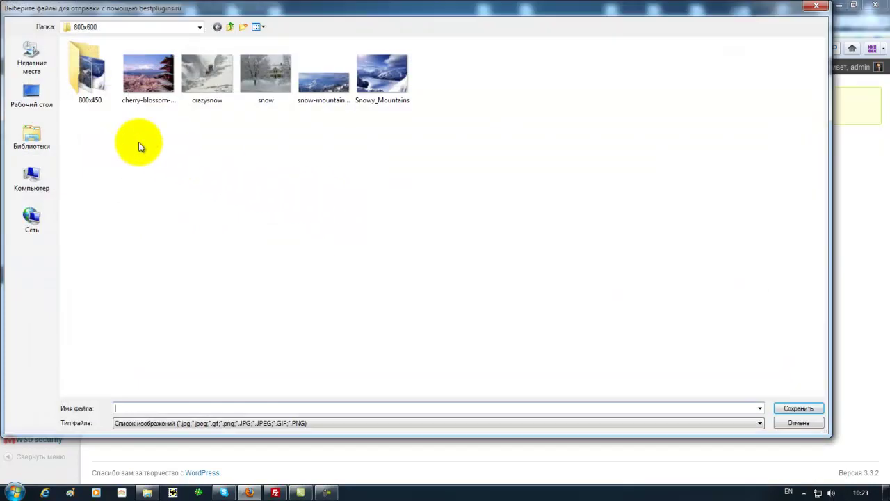
- Browse from the desktop through Заказчики, LeGrand, Материалы для сайта, Торты and Свадебные to the 800x600 folder
{"action": "left_click", "coordinate": [32, 96]}
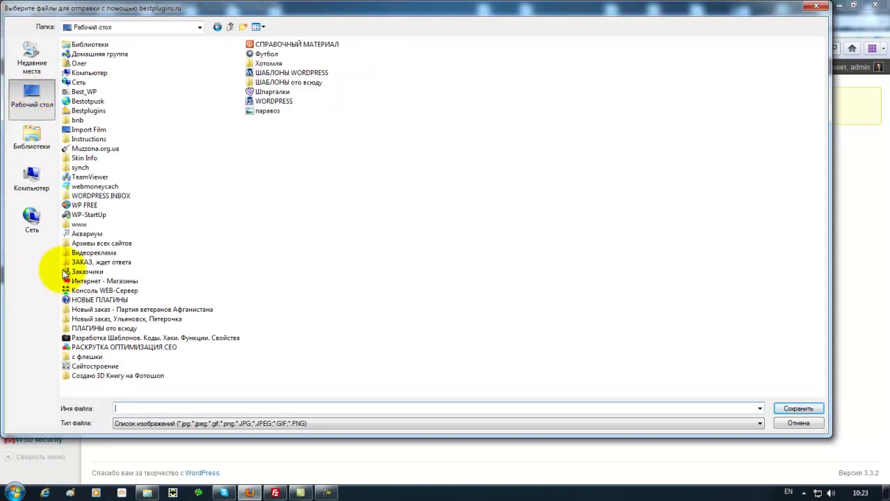
{"action": "double_click", "coordinate": [63, 271]}
{"action": "left_click", "coordinate": [82, 109]}
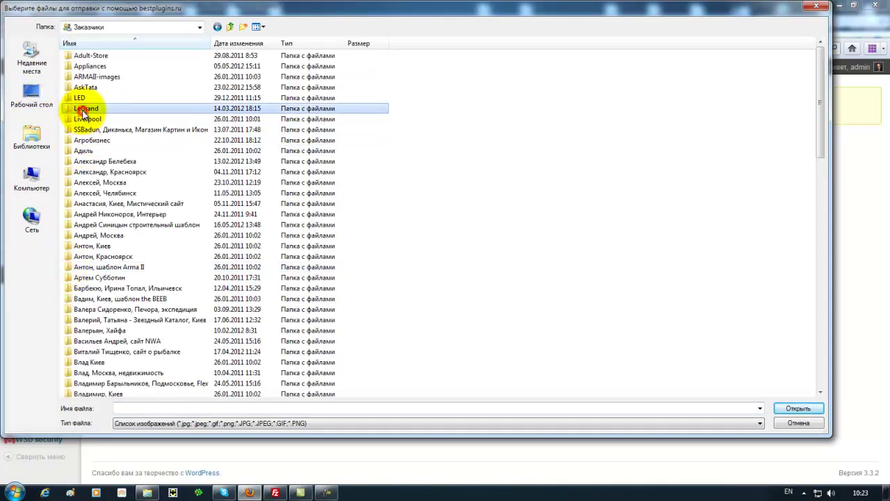
{"action": "double_click", "coordinate": [82, 109]}
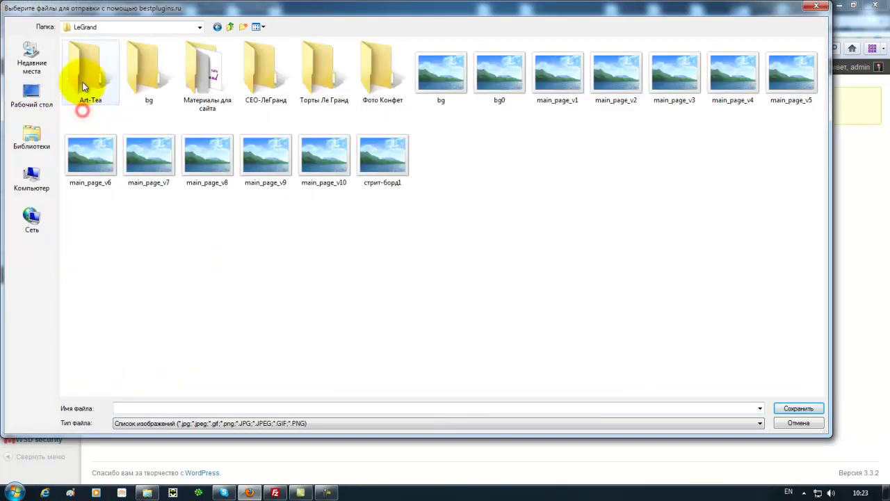
{"action": "double_click", "coordinate": [309, 67]}
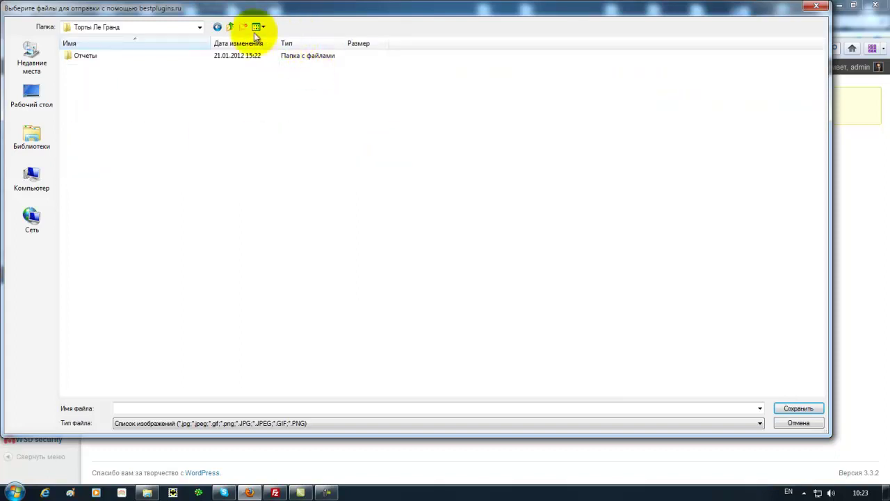
{"action": "left_click", "coordinate": [230, 26]}
{"action": "double_click", "coordinate": [199, 77]}
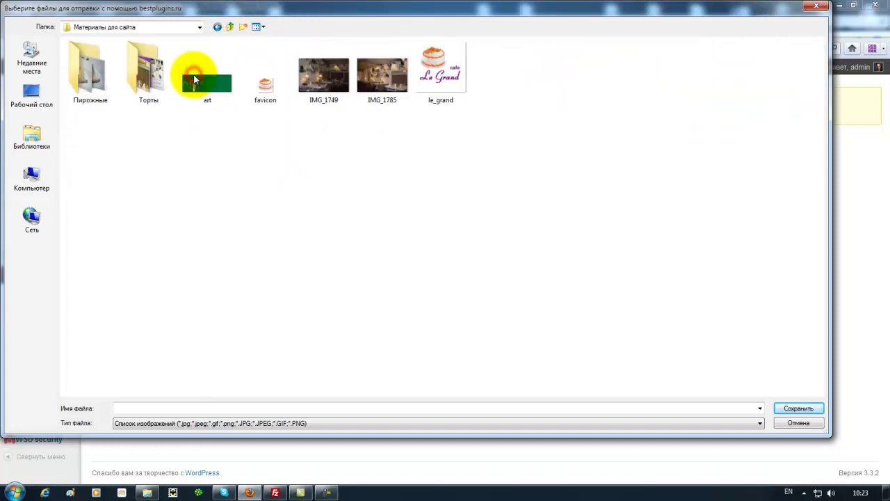
{"action": "double_click", "coordinate": [132, 80]}
{"action": "left_click", "coordinate": [312, 82]}
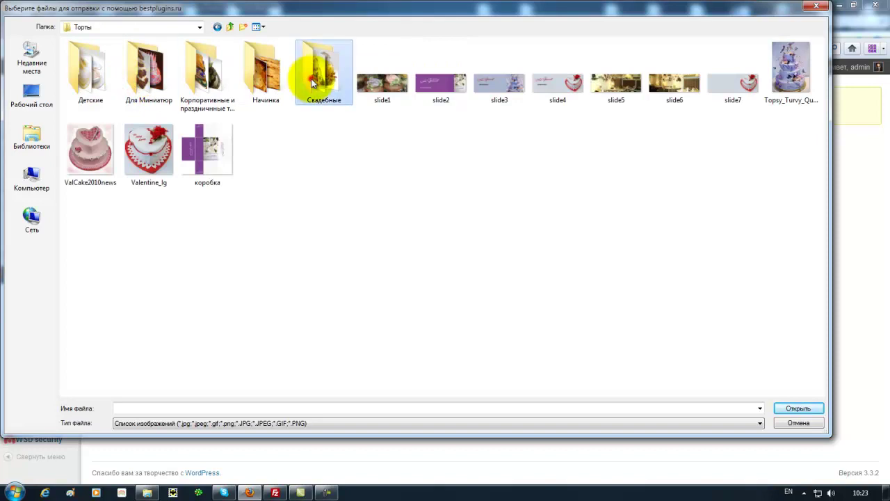
{"action": "double_click", "coordinate": [312, 82]}
{"action": "double_click", "coordinate": [73, 82]}
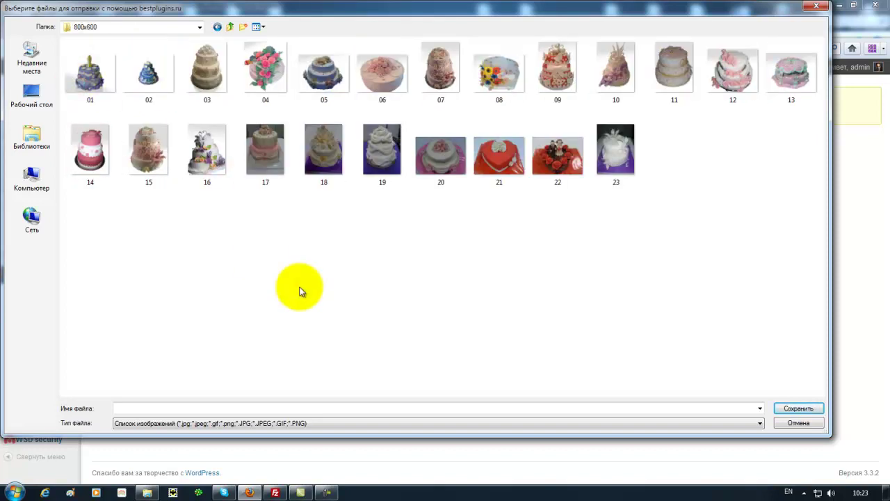
- Select pictures 01, 02, 05, 06, 08, 13, 21 and 22 together and upload them to the wedding gallery
{"action": "left_click", "coordinate": [89, 78]}
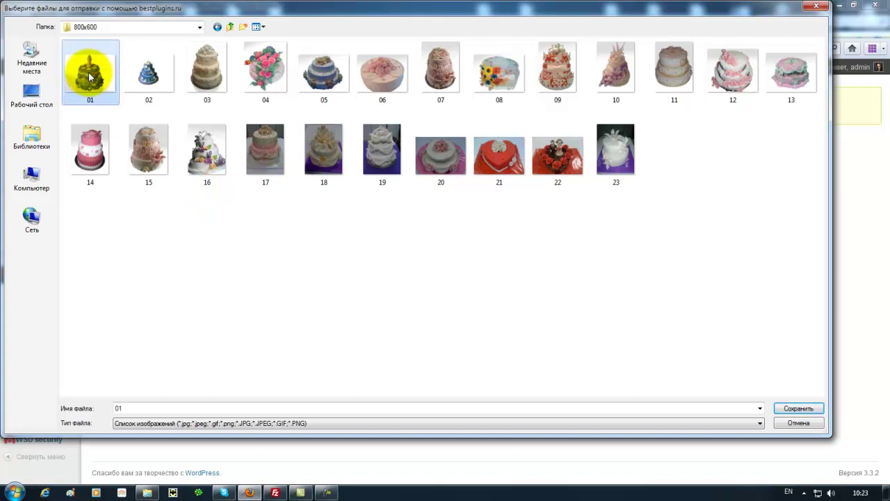
{"action": "left_click", "coordinate": [144, 74], "text": "ctrl"}
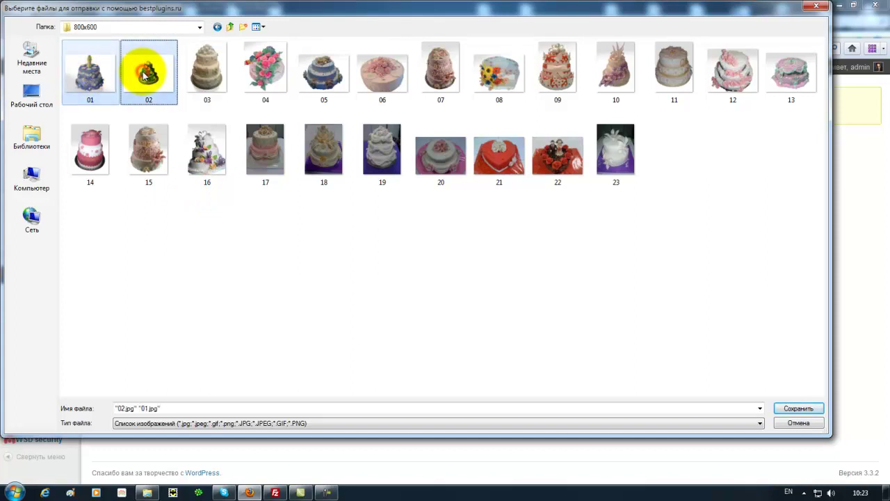
{"action": "left_click", "coordinate": [314, 82], "text": "ctrl"}
{"action": "left_click", "coordinate": [381, 80], "text": "ctrl"}
{"action": "left_click", "coordinate": [496, 83], "text": "ctrl"}
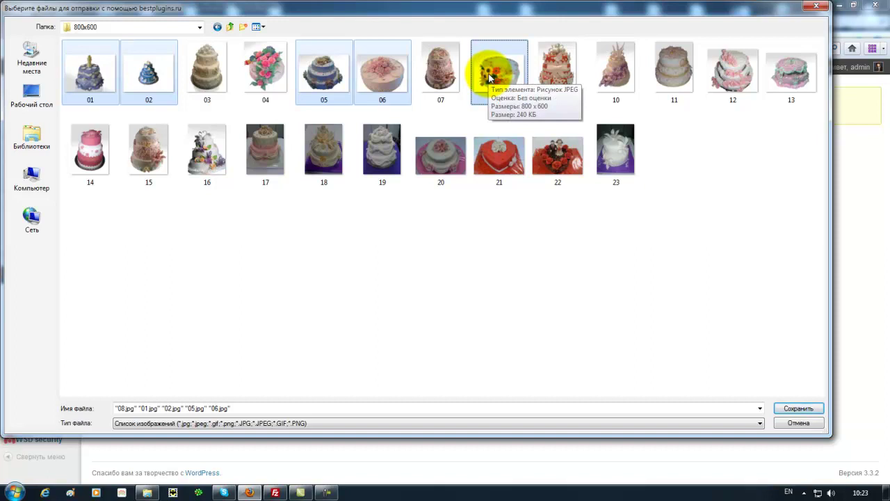
{"action": "left_click", "coordinate": [784, 76], "text": "ctrl"}
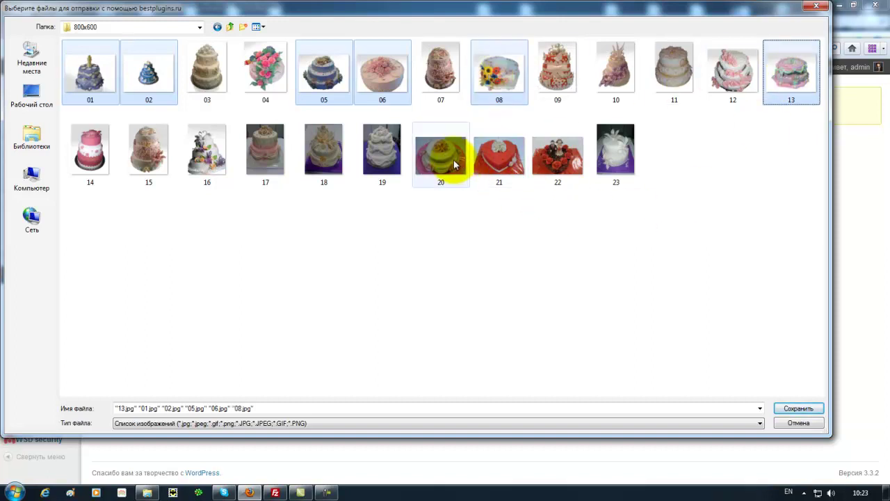
{"action": "left_click", "coordinate": [506, 171], "text": "ctrl"}
{"action": "left_click", "coordinate": [569, 171], "text": "ctrl"}
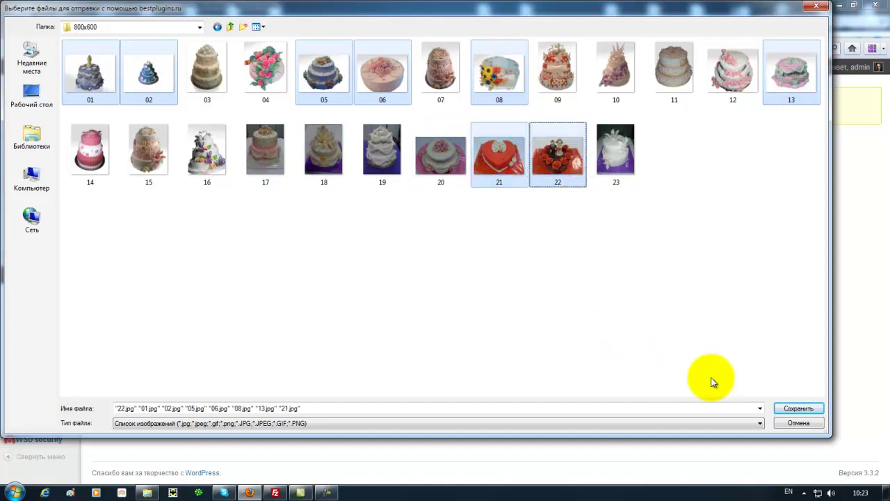
{"action": "left_click", "coordinate": [798, 410]}
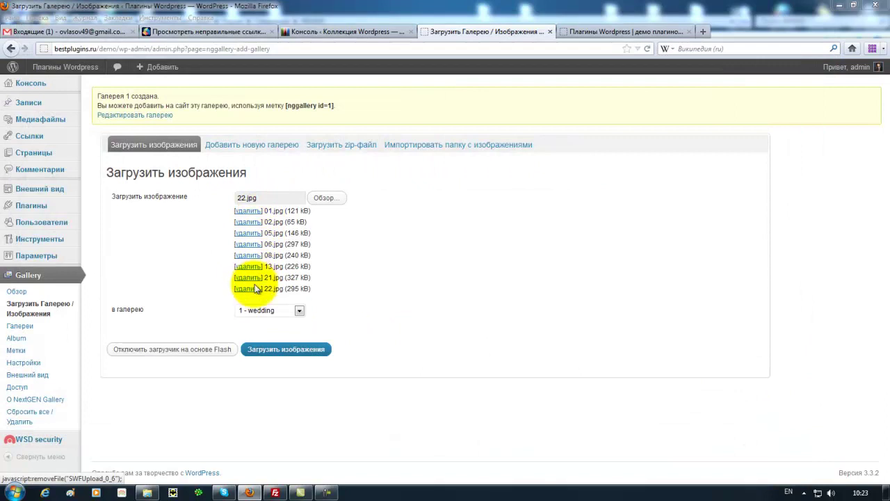
{"action": "left_click", "coordinate": [267, 353]}
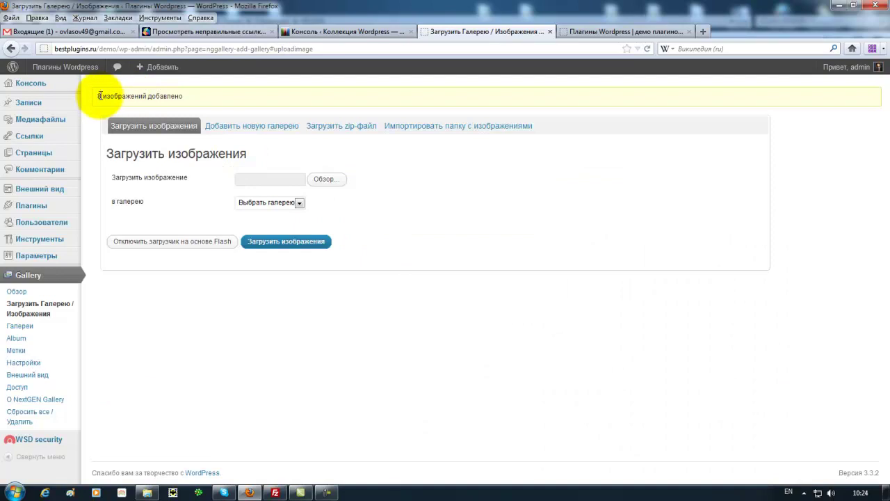
- Switch to FileZilla, examine the server's gallery/wedding folder and its thumbs subfolder, and go back up to the gallery folder
{"action": "left_click", "coordinate": [277, 492]}
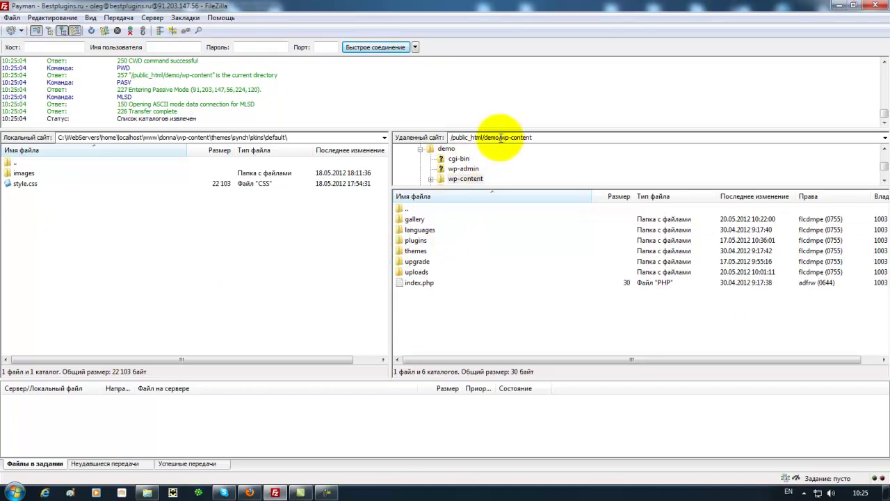
{"action": "left_click", "coordinate": [418, 220]}
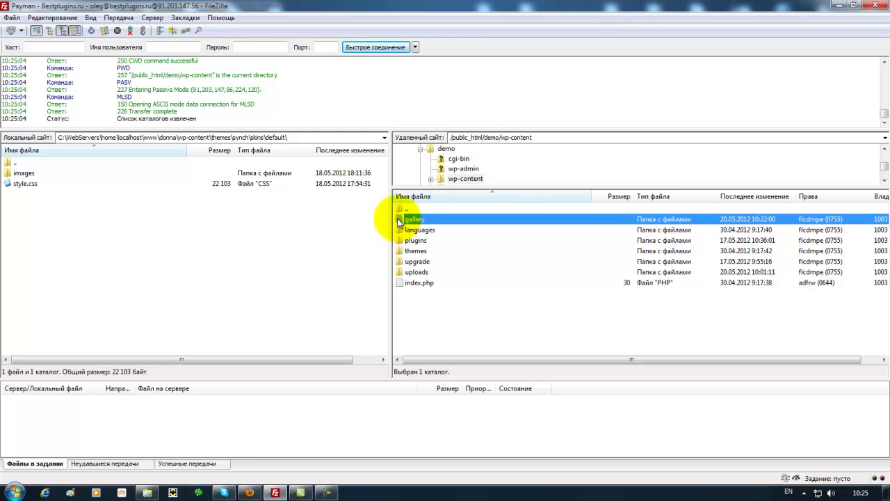
{"action": "double_click", "coordinate": [399, 222]}
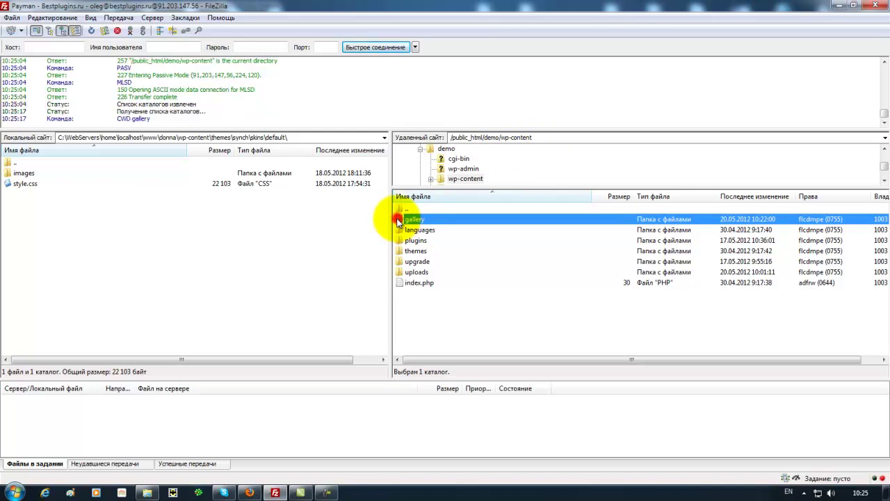
{"action": "left_click", "coordinate": [399, 222]}
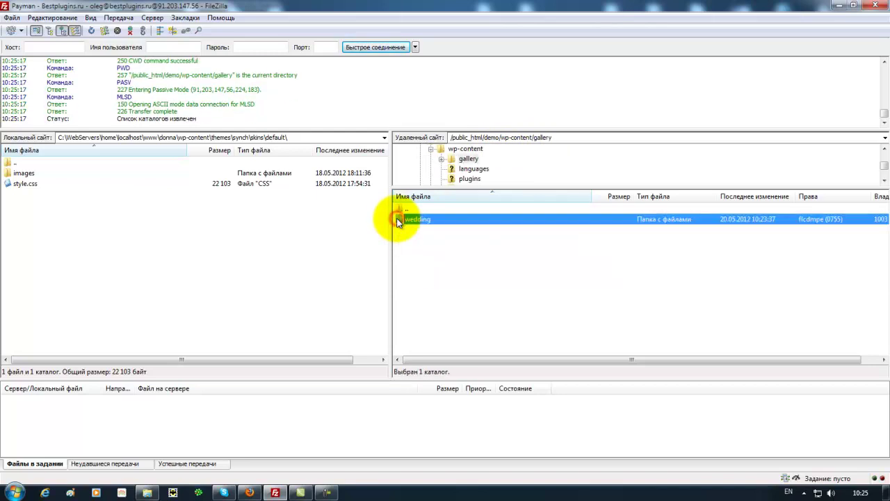
{"action": "double_click", "coordinate": [399, 221]}
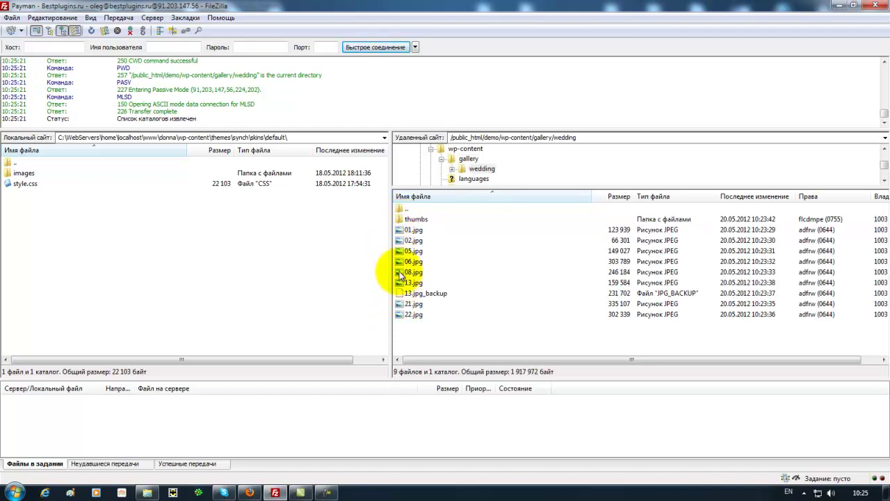
{"action": "double_click", "coordinate": [400, 220]}
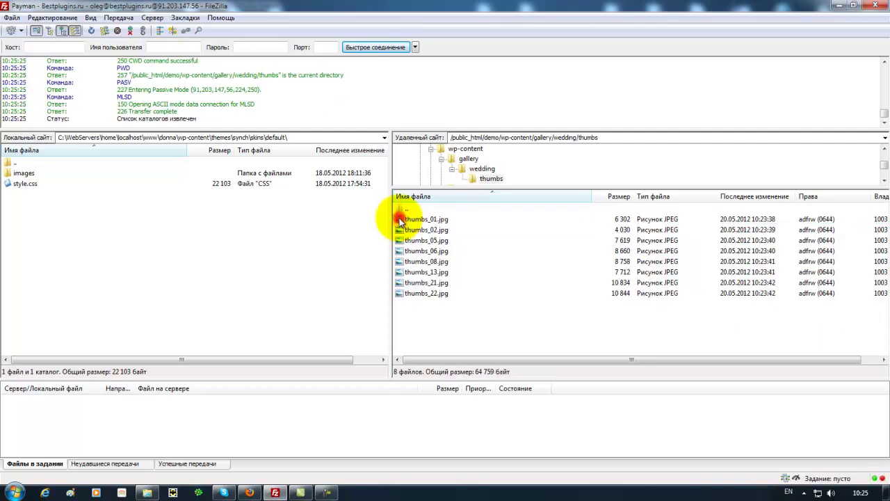
{"action": "double_click", "coordinate": [402, 209]}
{"action": "double_click", "coordinate": [403, 209]}
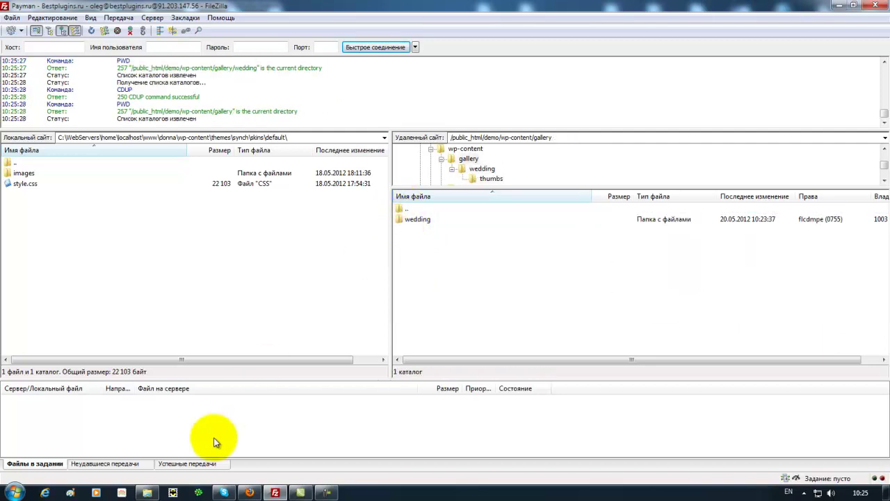
- Switch back to Firefox and open the wedding gallery for editing from the galleries list
{"action": "left_click", "coordinate": [249, 493]}
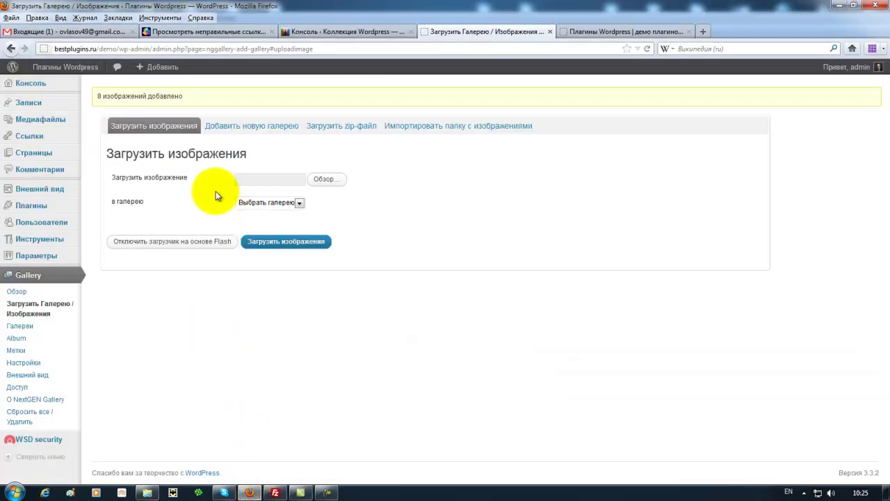
{"action": "left_click", "coordinate": [28, 328]}
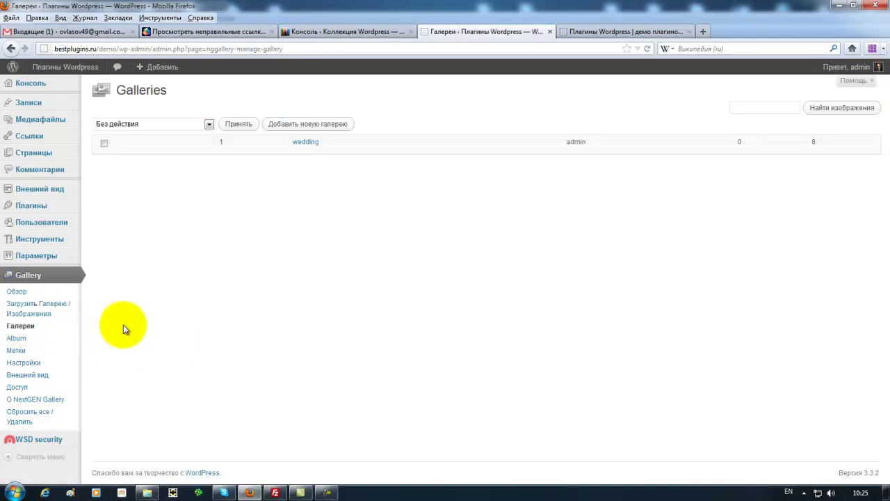
{"action": "left_click", "coordinate": [298, 145]}
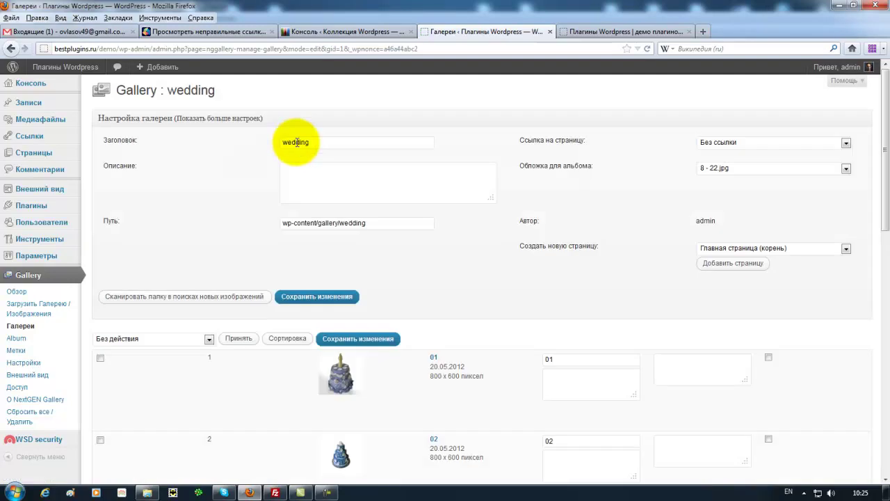
- Look through the wedding gallery's image list, including the image sizes, per-image actions and description fields
{"action": "scroll", "coordinate": [240, 208], "scroll_direction": "down", "scroll_amount": 2}
{"action": "scroll", "coordinate": [240, 208], "scroll_direction": "down", "scroll_amount": 5}
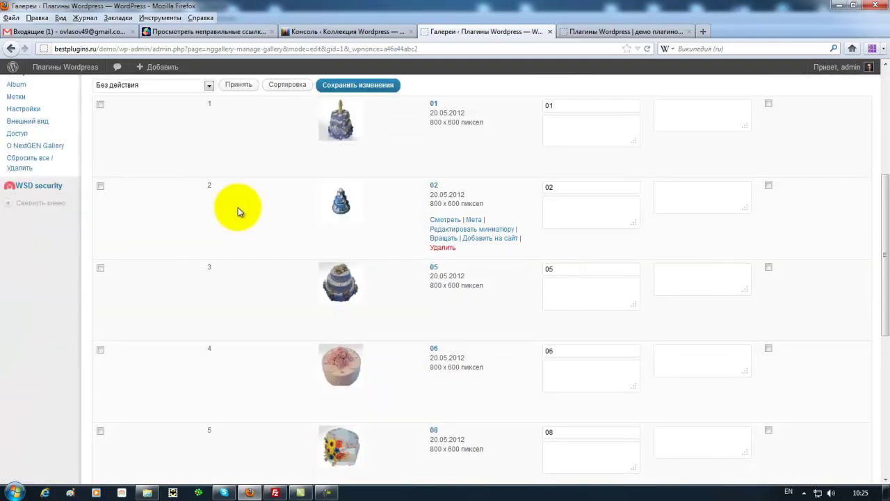
{"action": "scroll", "coordinate": [237, 207], "scroll_direction": "down", "scroll_amount": 9}
{"action": "scroll", "coordinate": [238, 207], "scroll_direction": "up", "scroll_amount": 7}
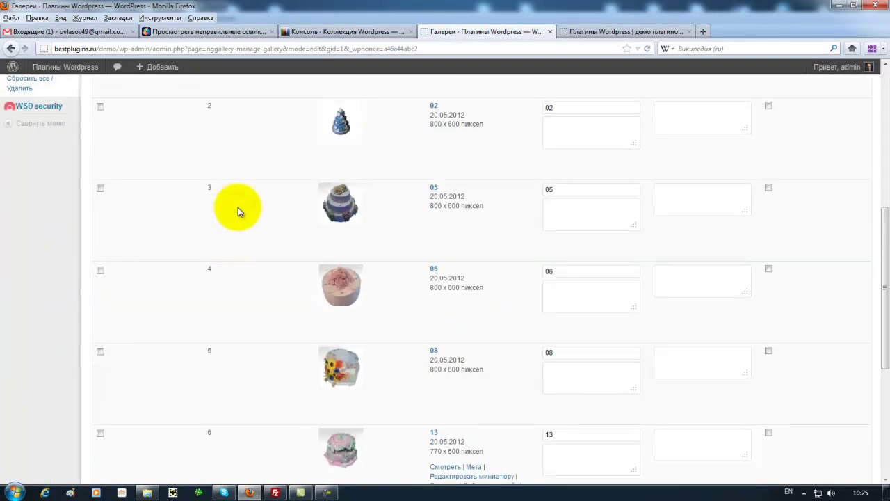
{"action": "scroll", "coordinate": [238, 207], "scroll_direction": "up", "scroll_amount": 8}
{"action": "scroll", "coordinate": [472, 254], "scroll_direction": "down", "scroll_amount": 3}
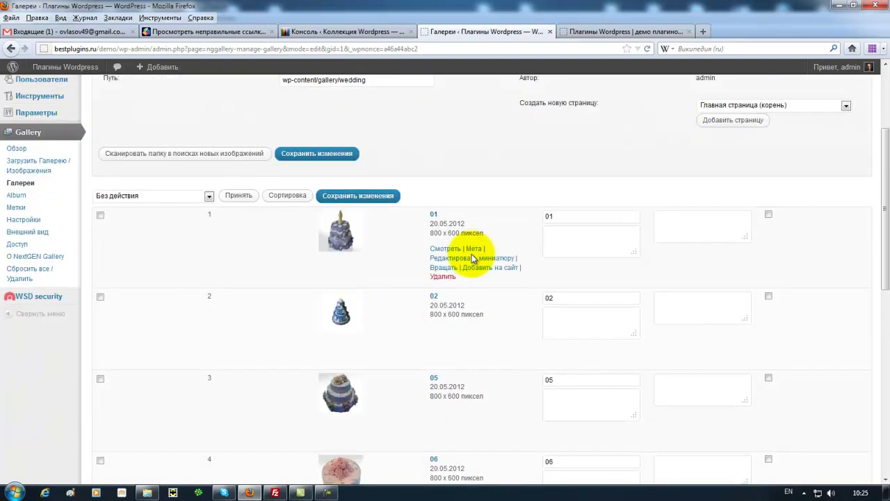
{"action": "left_click", "coordinate": [572, 236]}
{"action": "left_click", "coordinate": [575, 314]}
{"action": "left_click", "coordinate": [576, 155]}
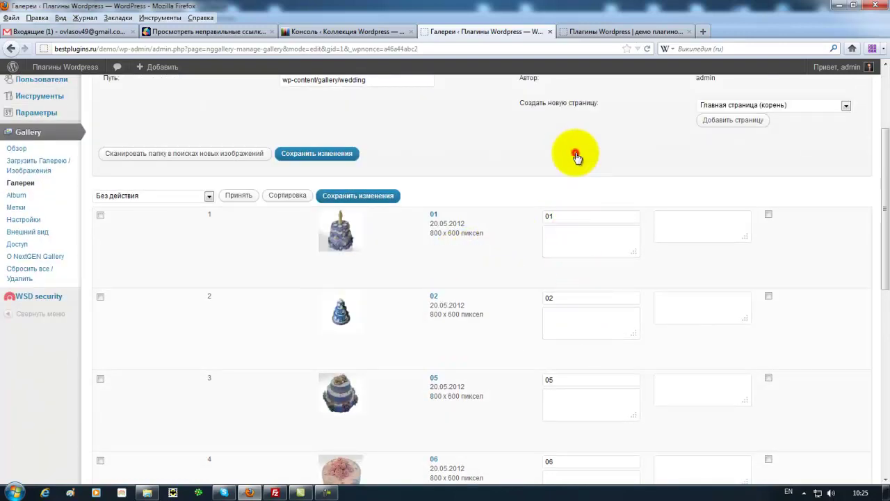
- Open the list of all posts in a new tab and open the post "Привет, мир!" for editing
{"action": "scroll", "coordinate": [508, 160], "scroll_direction": "up", "scroll_amount": 3}
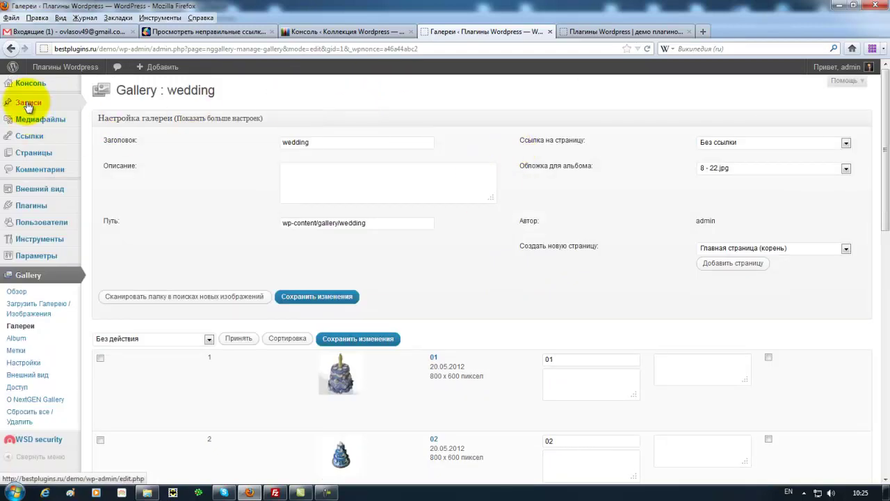
{"action": "mouse_move", "coordinate": [28, 105]}
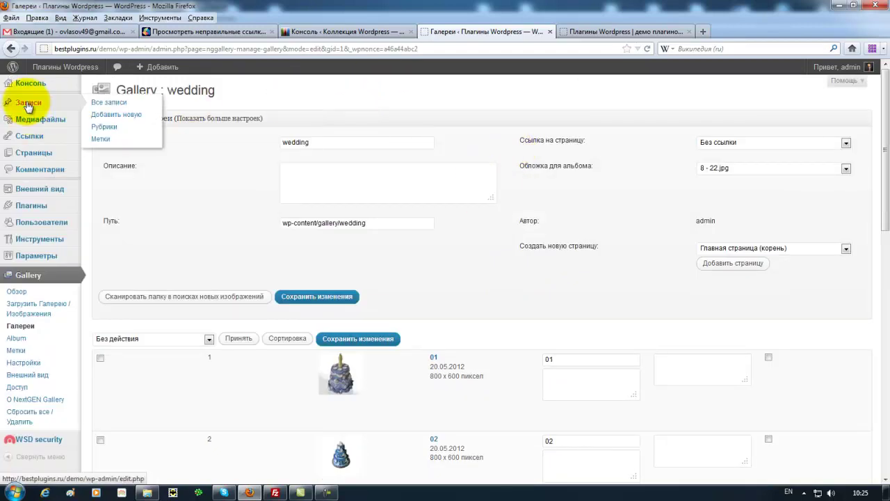
{"action": "right_click", "coordinate": [111, 106]}
{"action": "left_click", "coordinate": [119, 111]}
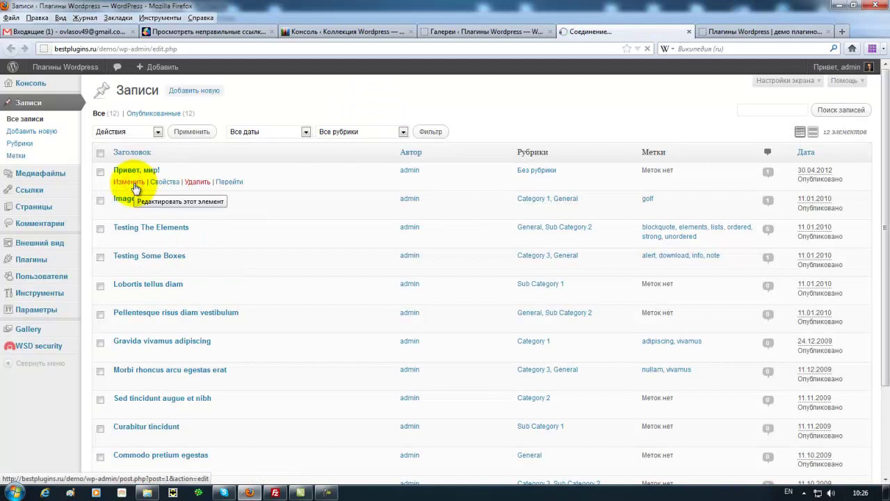
{"action": "left_click", "coordinate": [125, 183]}
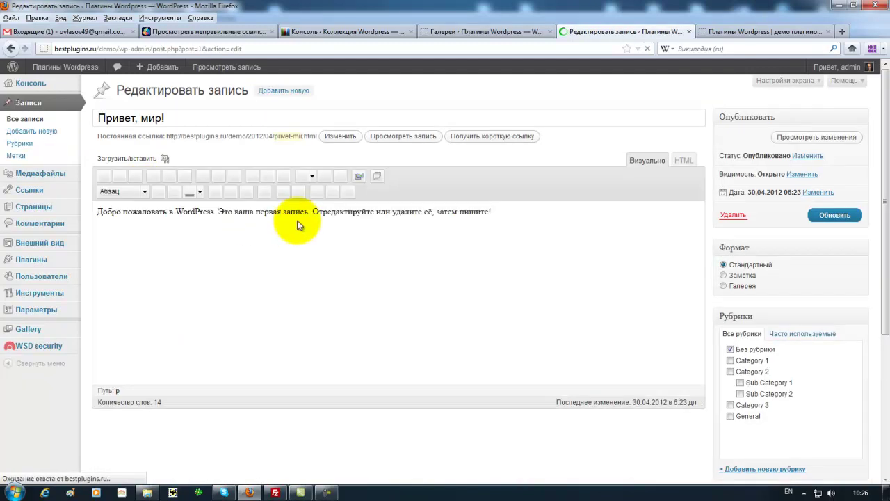
- Insert the NextGEN gallery "wedding", shown as an image list, on a new line below the post's text
{"action": "left_click", "coordinate": [216, 231]}
{"action": "key", "text": "Return"}
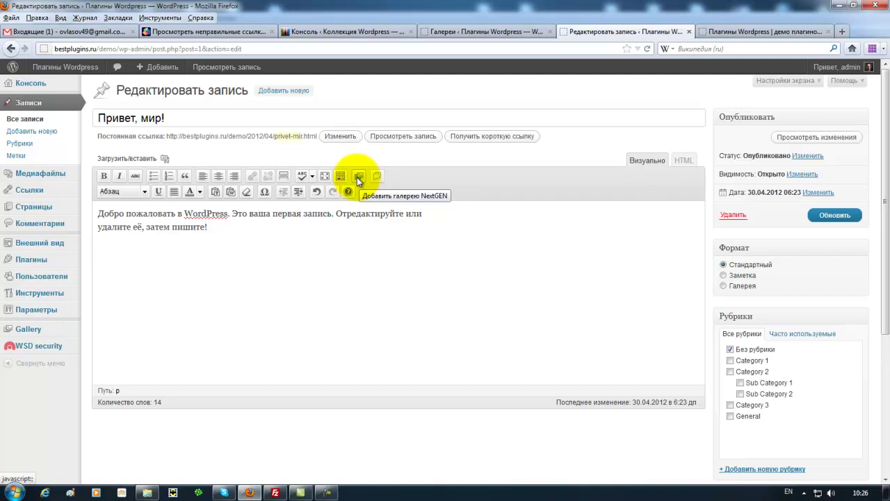
{"action": "left_click", "coordinate": [358, 177]}
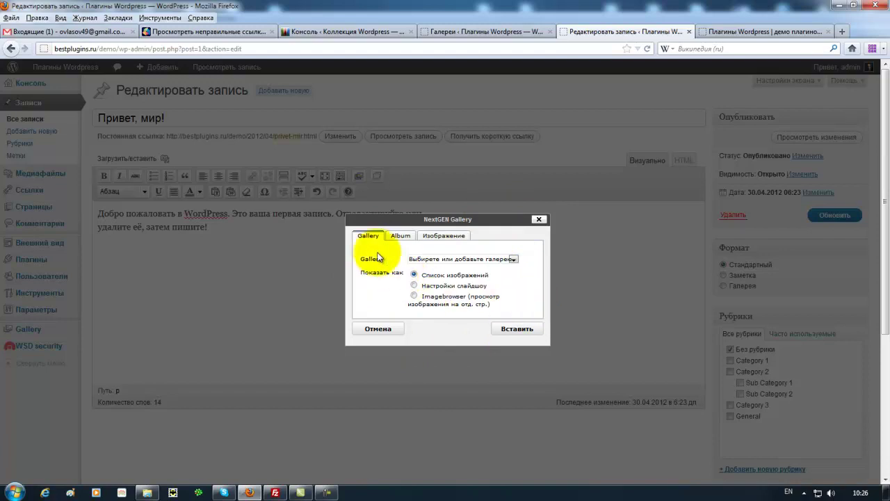
{"action": "left_click", "coordinate": [512, 258]}
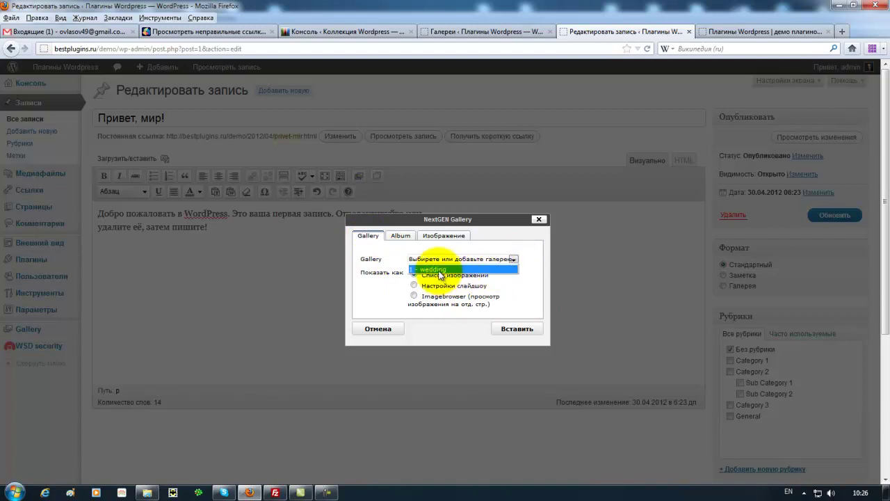
{"action": "left_click", "coordinate": [440, 272]}
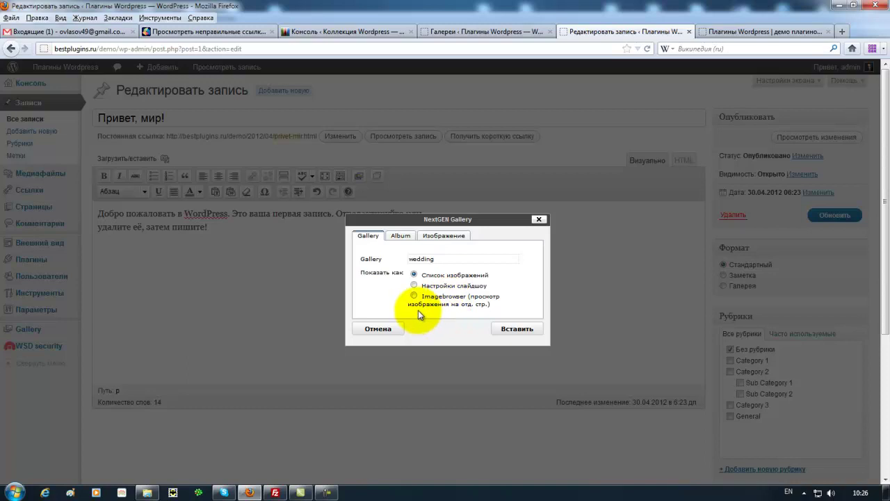
{"action": "left_click", "coordinate": [506, 329]}
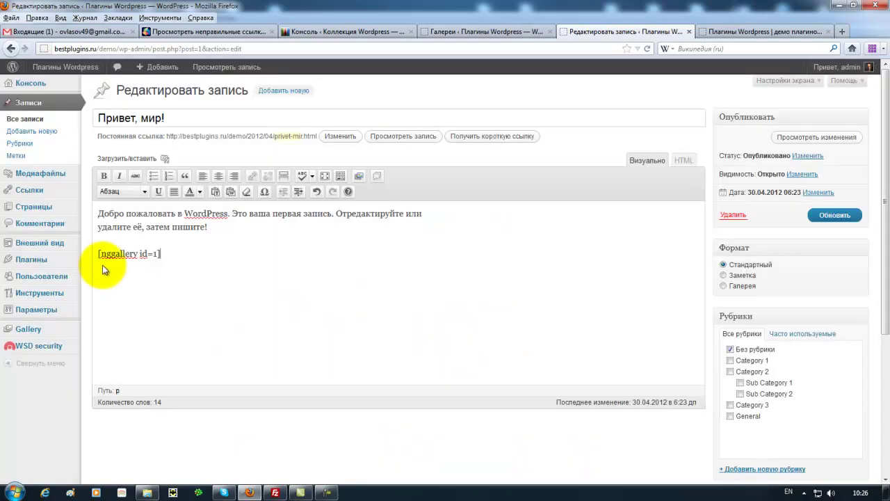
- Glance at the gallery upload page, return to the post "Привет, мир!" and update it
{"action": "left_click", "coordinate": [490, 33]}
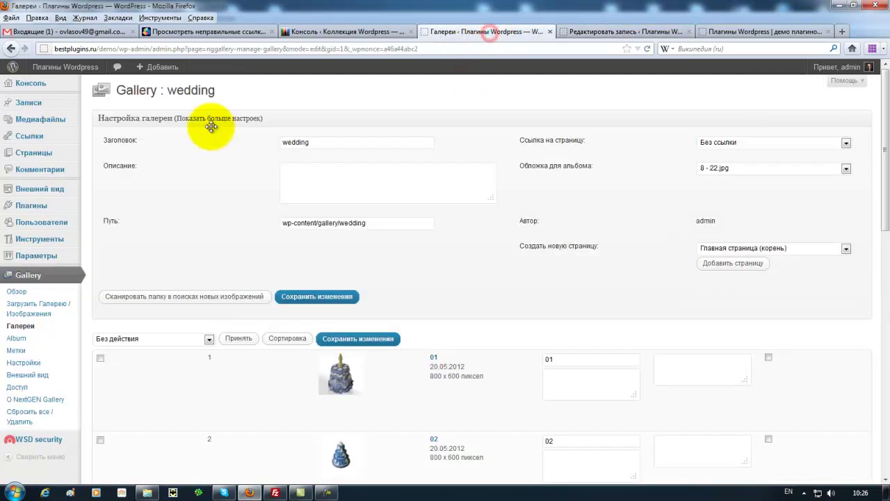
{"action": "left_click", "coordinate": [34, 307]}
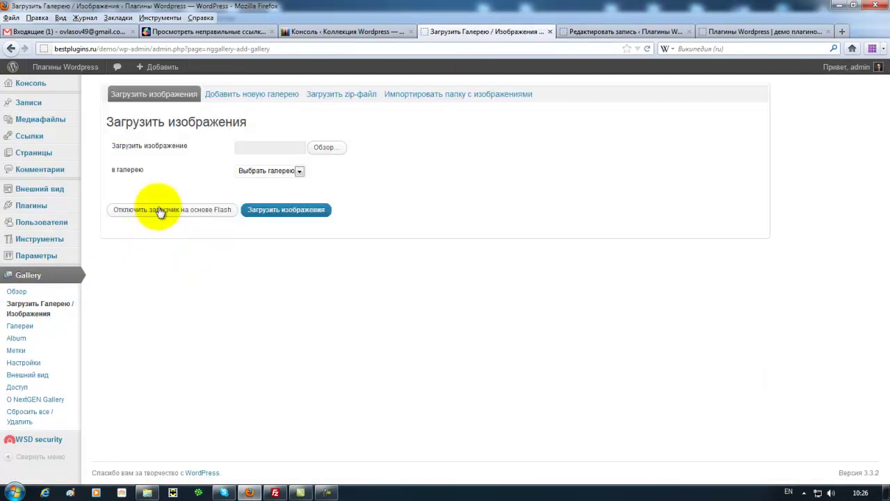
{"action": "left_click", "coordinate": [595, 33]}
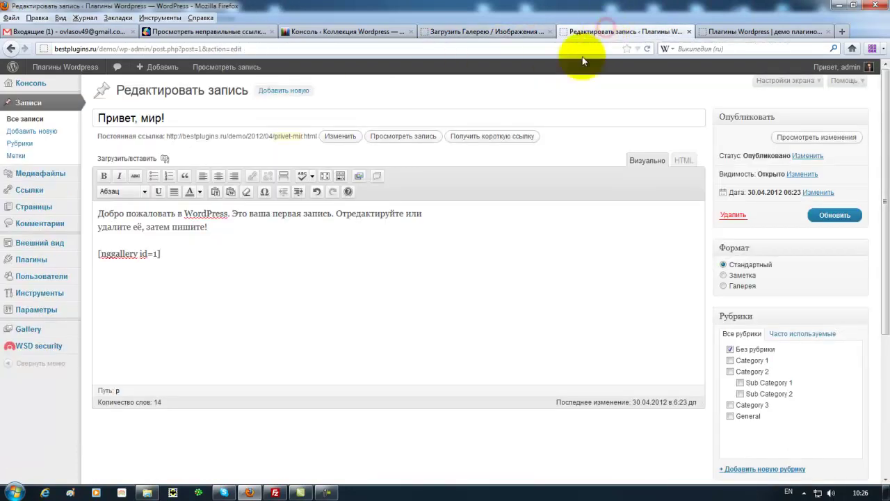
{"action": "left_click", "coordinate": [843, 216]}
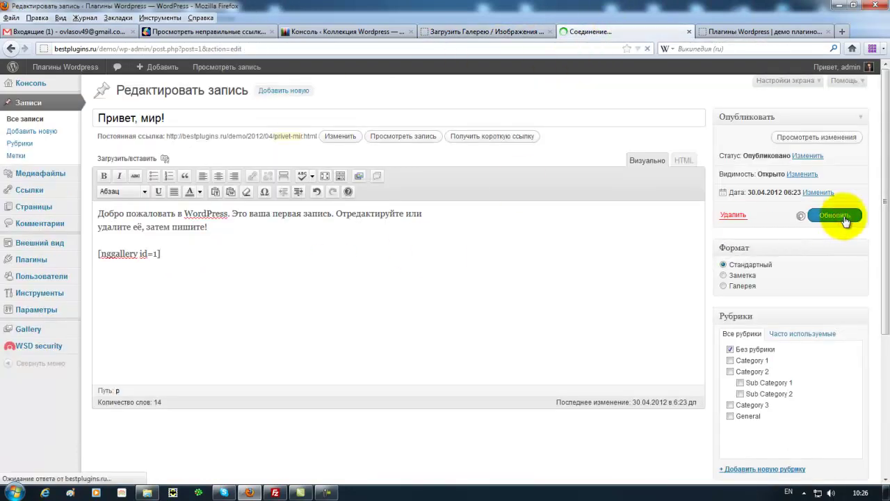
- Switch to the demo site's front page, reload it and view the gallery in the first post
{"action": "left_click", "coordinate": [737, 32]}
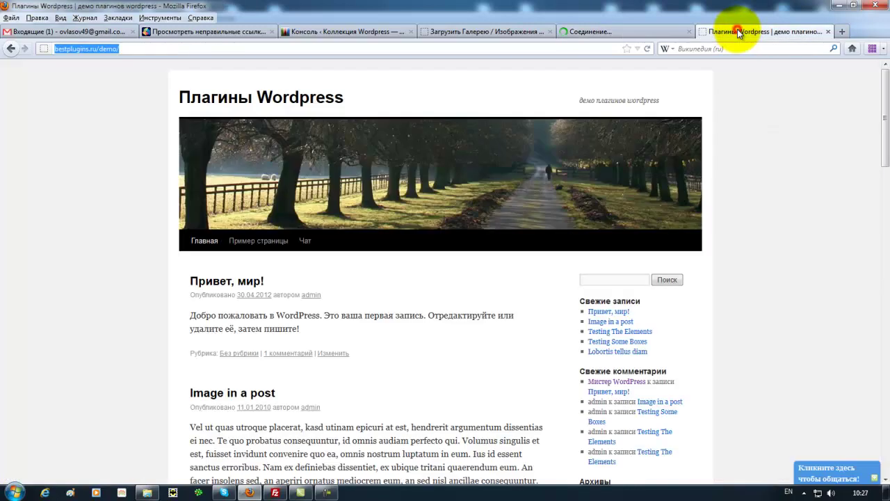
{"action": "left_click", "coordinate": [647, 49]}
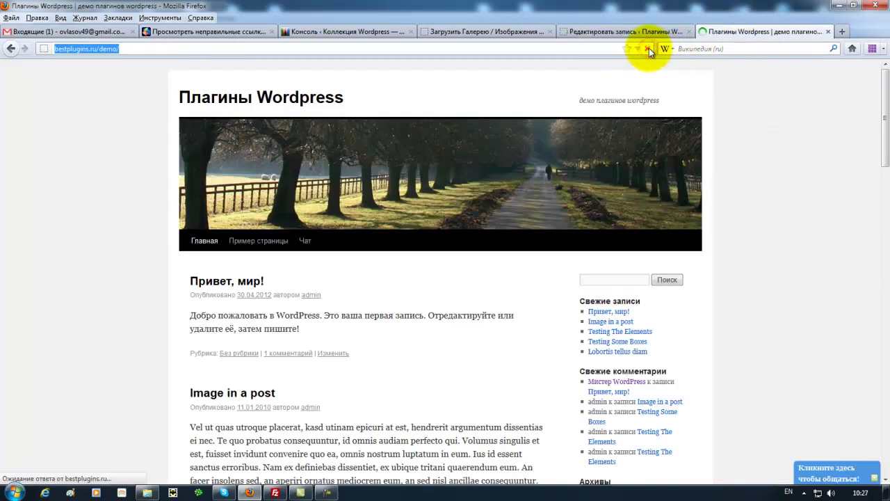
{"action": "scroll", "coordinate": [790, 358], "scroll_direction": "down", "scroll_amount": 5}
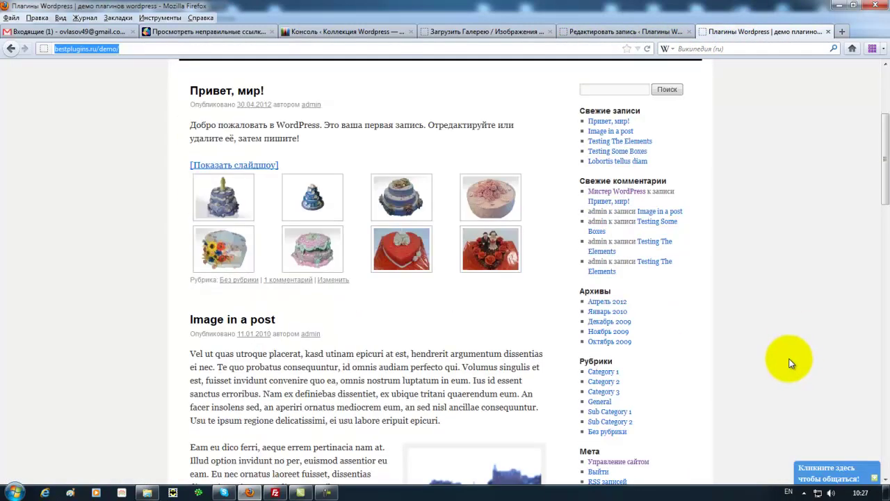
- Enlarge the first cake thumbnail, browse forward through the following pictures, close the viewer and look at the slideshow link above the thumbnails
{"action": "left_click", "coordinate": [238, 199]}
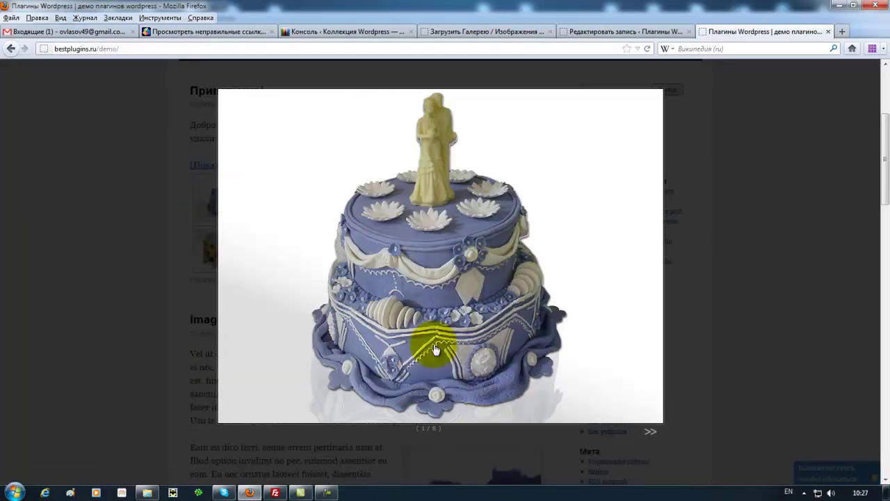
{"action": "left_click", "coordinate": [650, 434]}
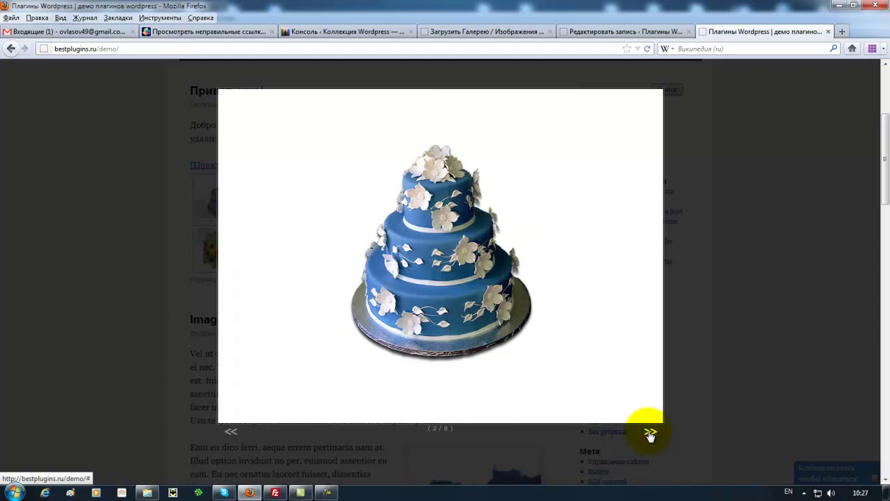
{"action": "left_click", "coordinate": [649, 434]}
{"action": "left_click", "coordinate": [650, 434]}
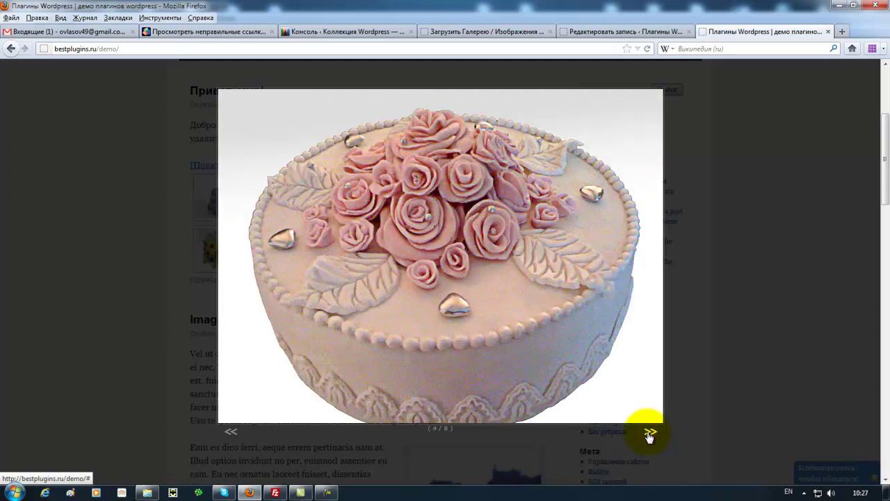
{"action": "left_click", "coordinate": [650, 434]}
{"action": "left_click", "coordinate": [551, 361]}
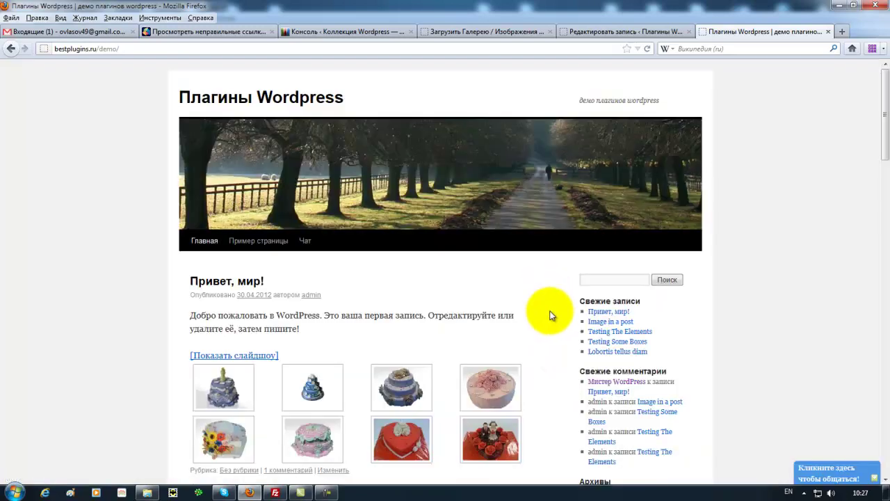
{"action": "scroll", "coordinate": [545, 290], "scroll_direction": "down", "scroll_amount": 3}
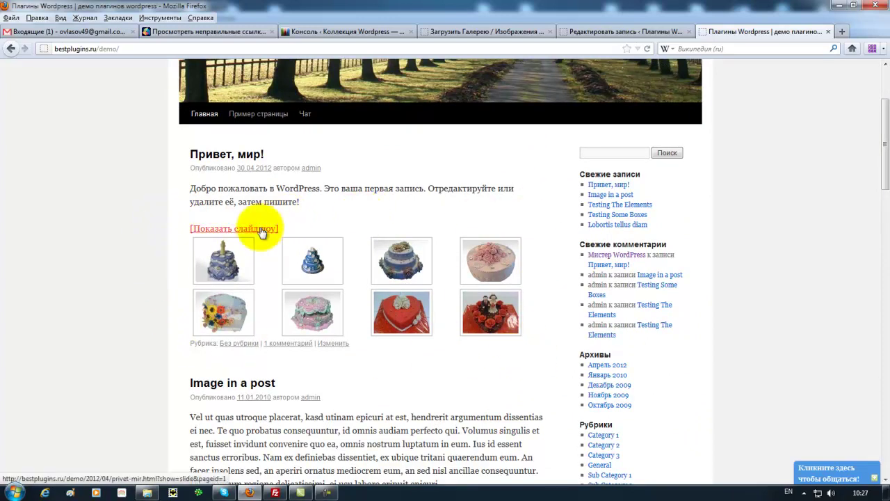
- Return to the plugin's admin tab and open the Gallery section of the NextGEN settings
{"action": "left_click", "coordinate": [644, 30]}
{"action": "left_click", "coordinate": [528, 34]}
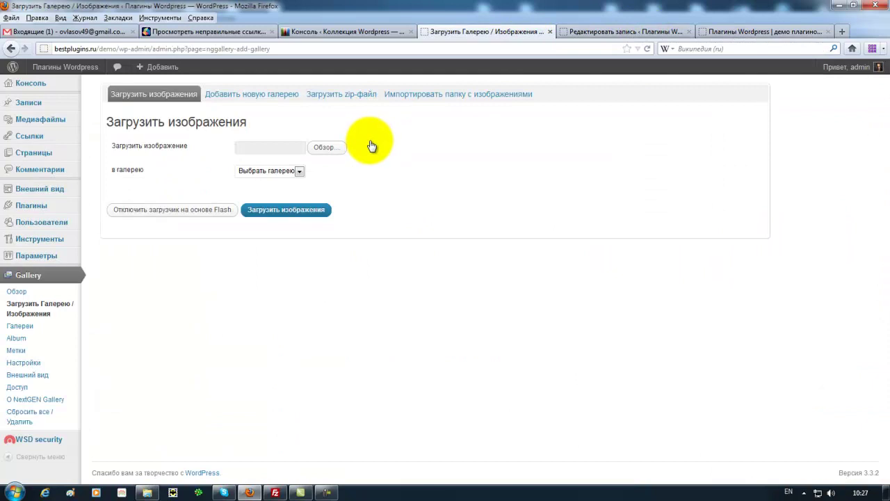
{"action": "left_click", "coordinate": [35, 364]}
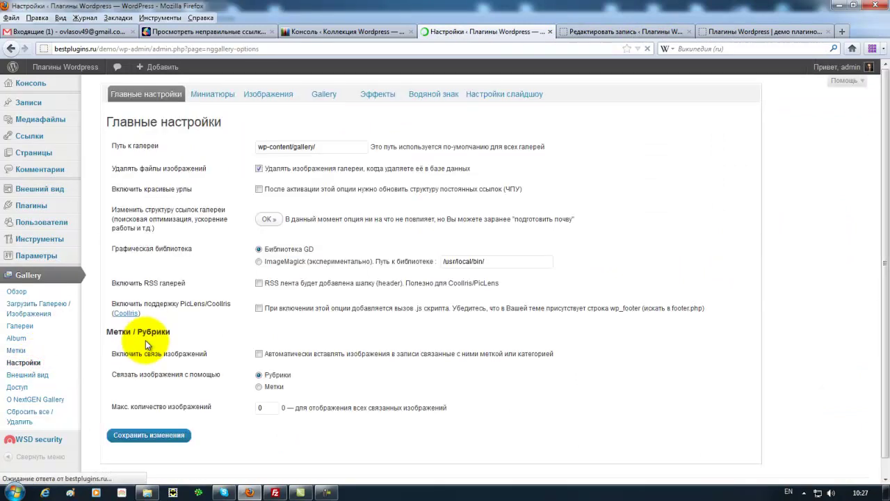
{"action": "left_click", "coordinate": [224, 96]}
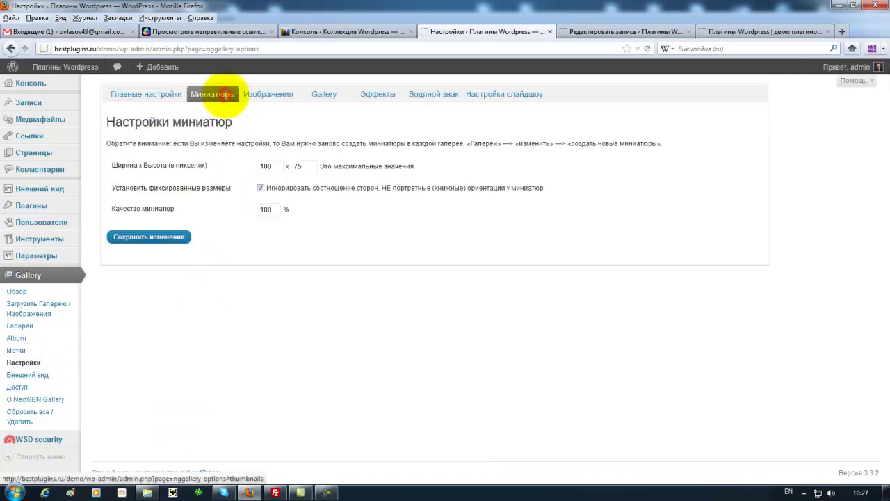
{"action": "left_click", "coordinate": [261, 95]}
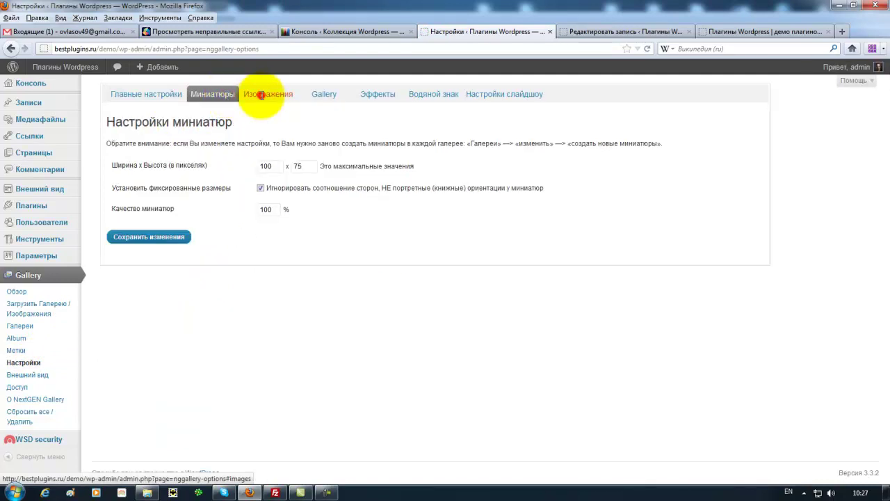
{"action": "left_click", "coordinate": [325, 94]}
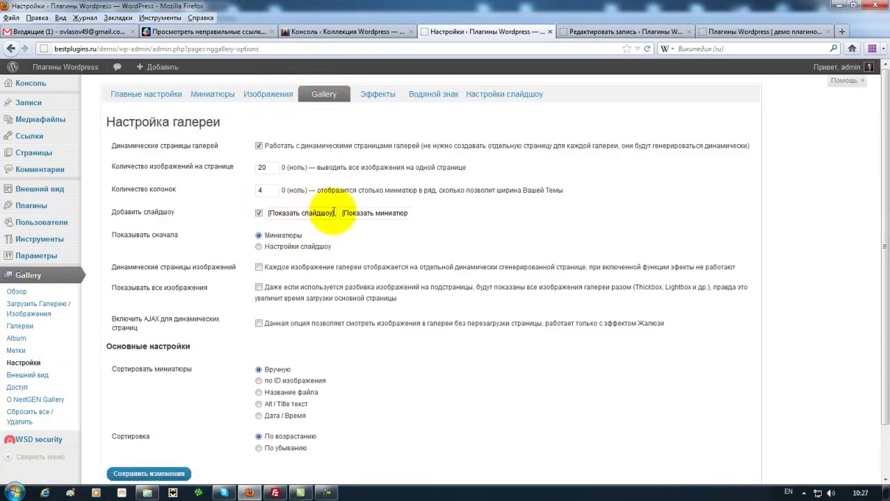
- Disable the "Добавить слайдшоу" option, clear both of its link texts and save the gallery settings
{"action": "left_click_drag", "start_coordinate": [335, 212], "coordinate": [261, 212]}
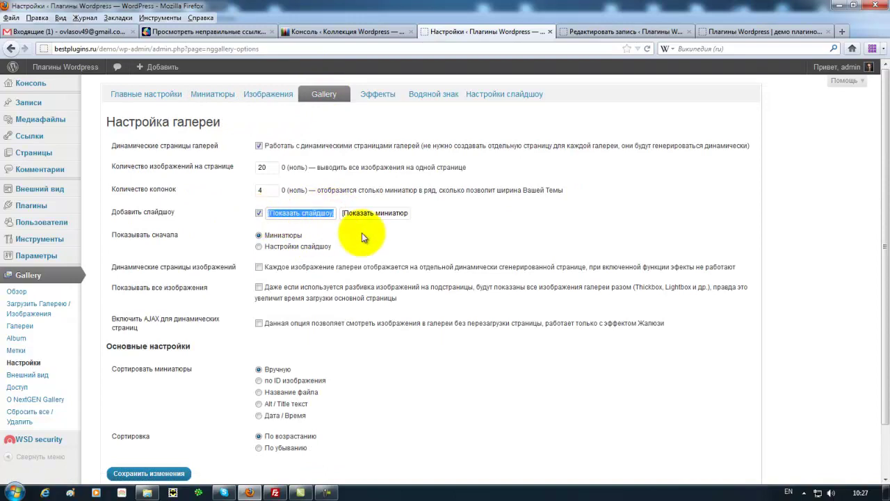
{"action": "key", "text": "BackSpace"}
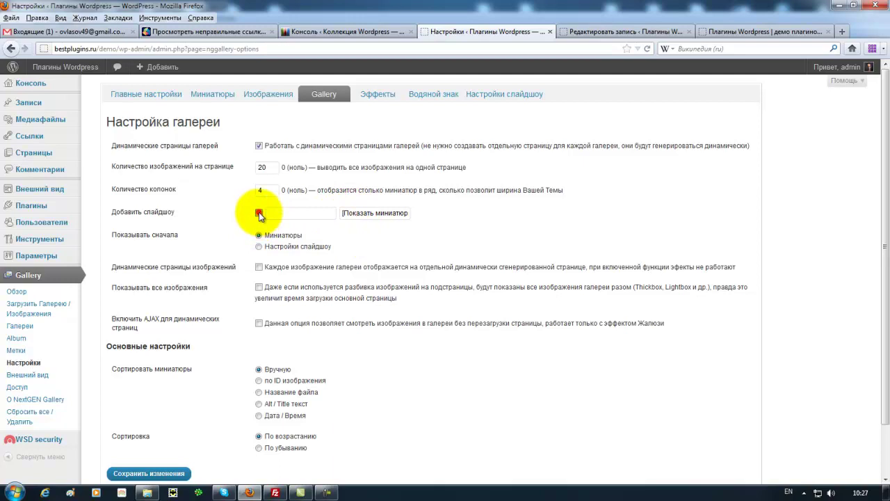
{"action": "left_click_drag", "start_coordinate": [342, 214], "coordinate": [408, 213]}
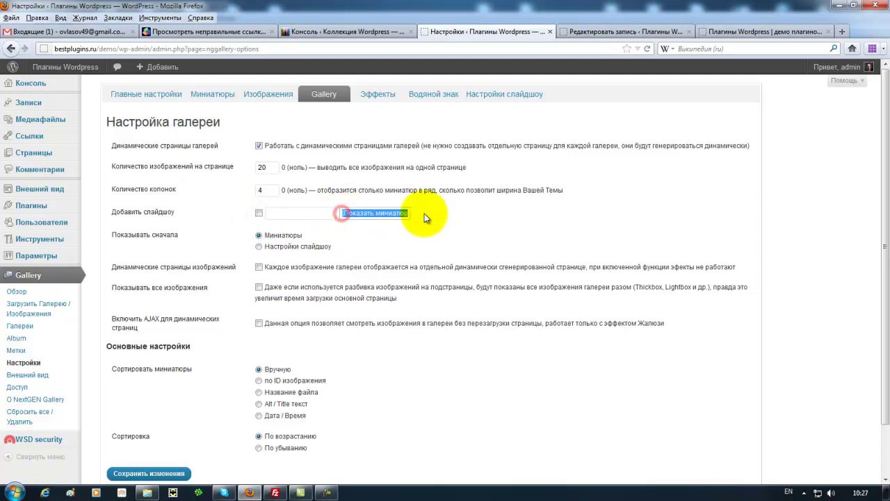
{"action": "key", "text": "BackSpace"}
{"action": "key", "text": "BackSpace"}
{"action": "key", "text": "BackSpace"}
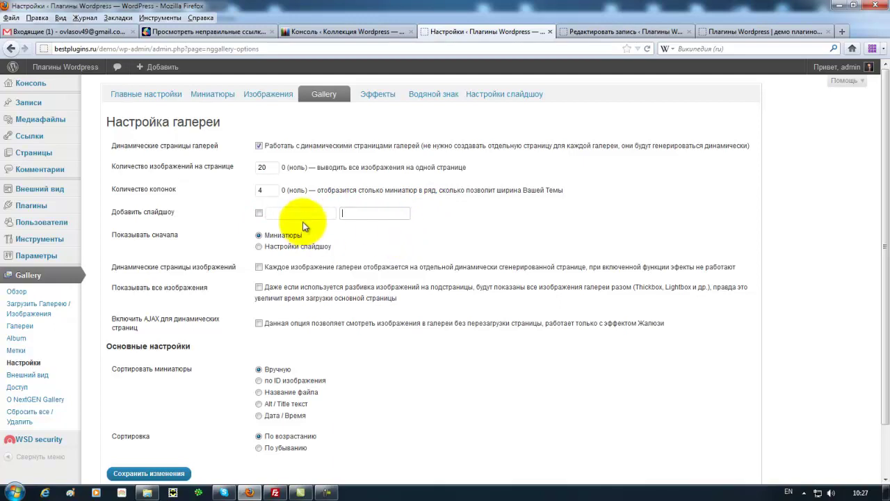
{"action": "left_click", "coordinate": [142, 475]}
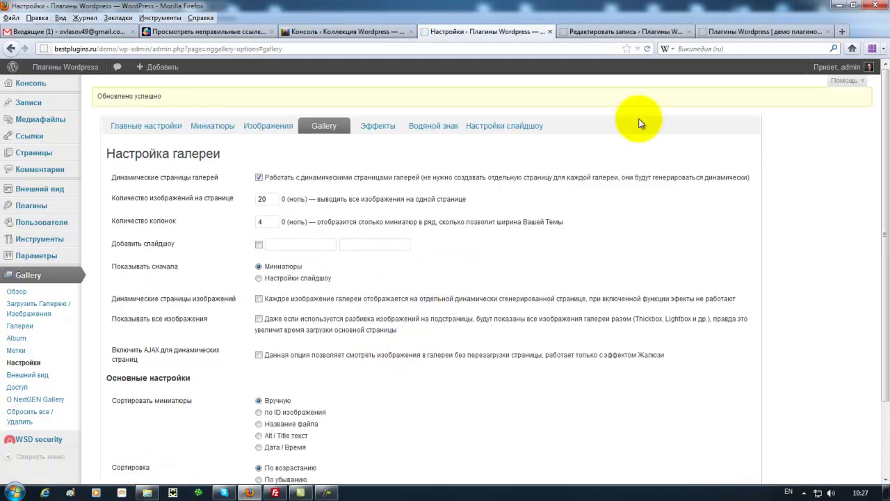
- Reload the demo site's front page and check the post's gallery for the slideshow link
{"action": "left_click", "coordinate": [588, 32]}
{"action": "left_click", "coordinate": [727, 33]}
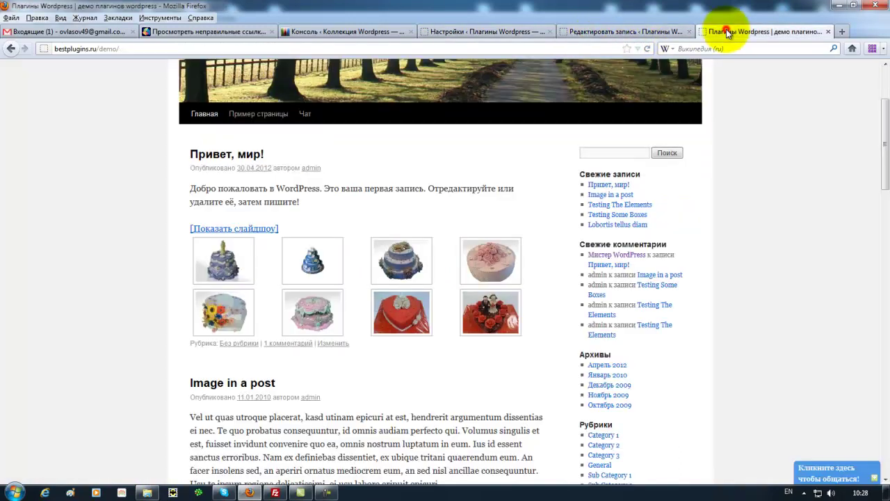
{"action": "left_click", "coordinate": [647, 48]}
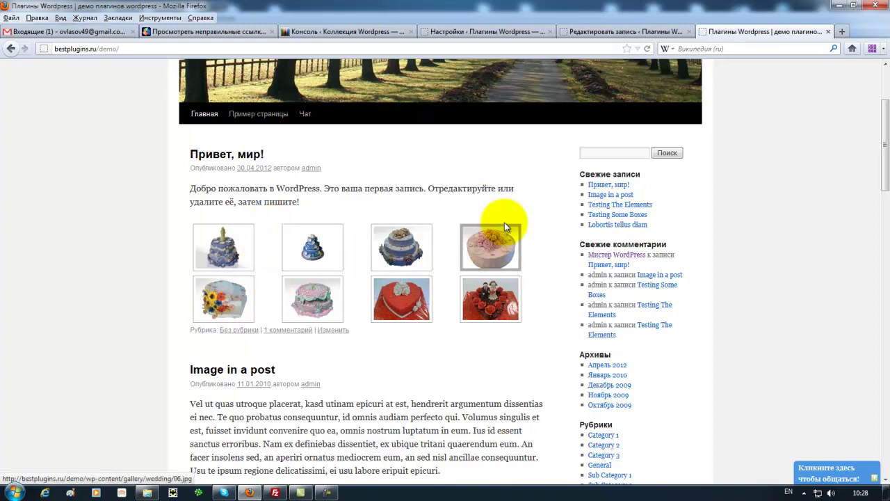
- In the NextGEN thumbnail settings, set the maximum thumbnail size to 120 x 100 pixels and save the changes
{"action": "left_click", "coordinate": [465, 38]}
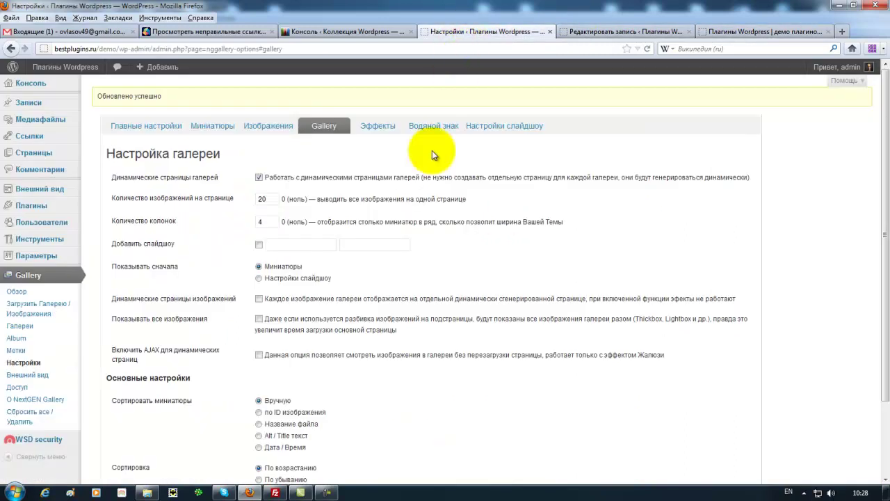
{"action": "left_click", "coordinate": [199, 132]}
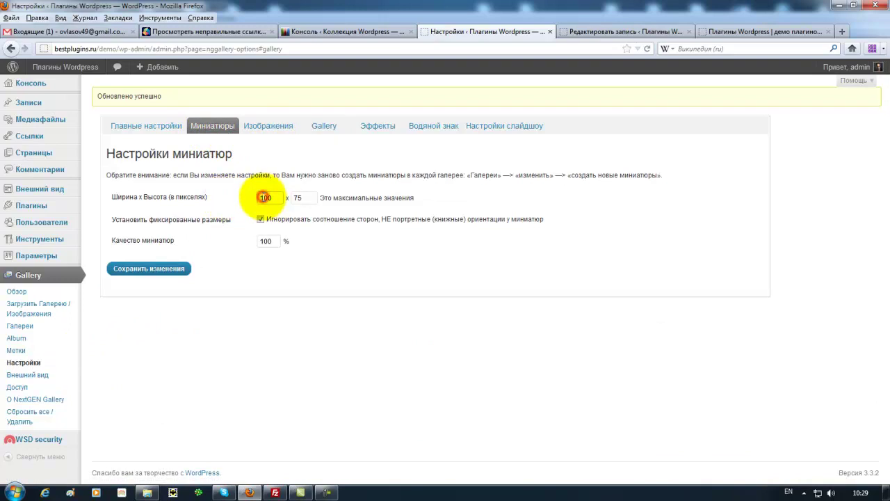
{"action": "left_click_drag", "start_coordinate": [264, 198], "coordinate": [272, 198]}
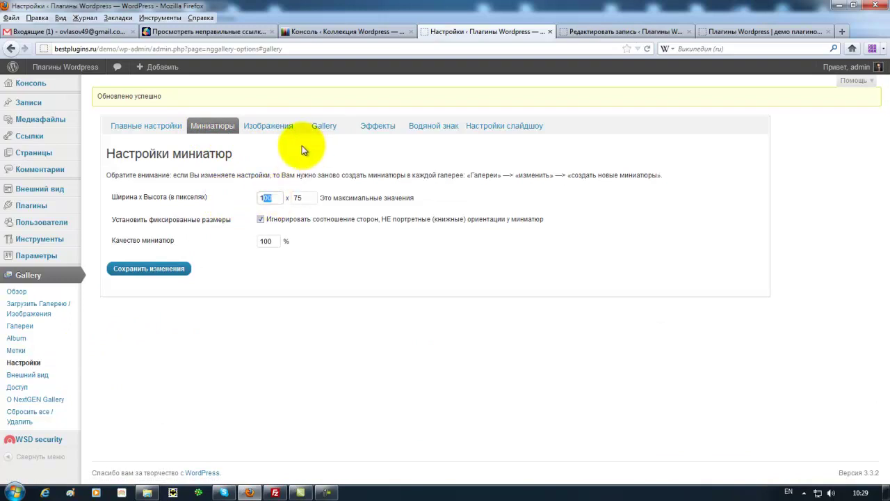
{"action": "type", "text": "20"}
{"action": "key", "text": "Tab"}
{"action": "type", "text": "100"}
{"action": "left_click", "coordinate": [157, 277]}
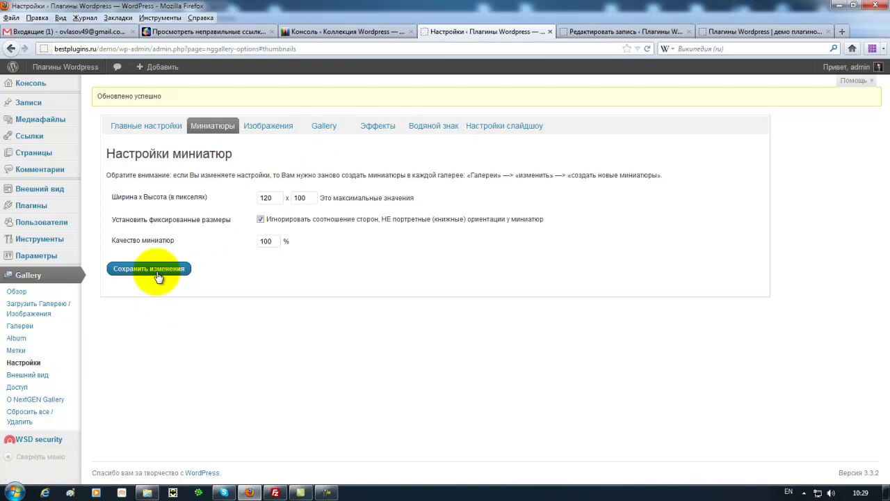
- Reload the demo site's front page, check the size of the gallery thumbnails and return to the post being edited
{"action": "left_click", "coordinate": [714, 34]}
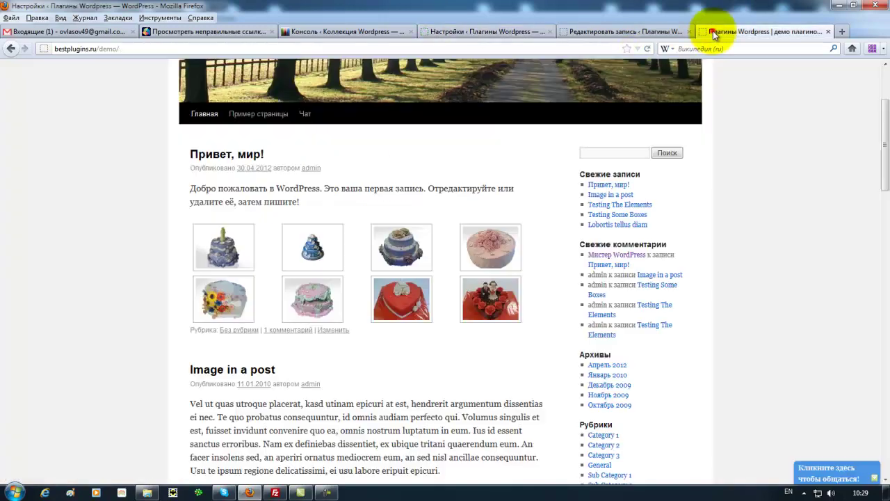
{"action": "left_click", "coordinate": [647, 49]}
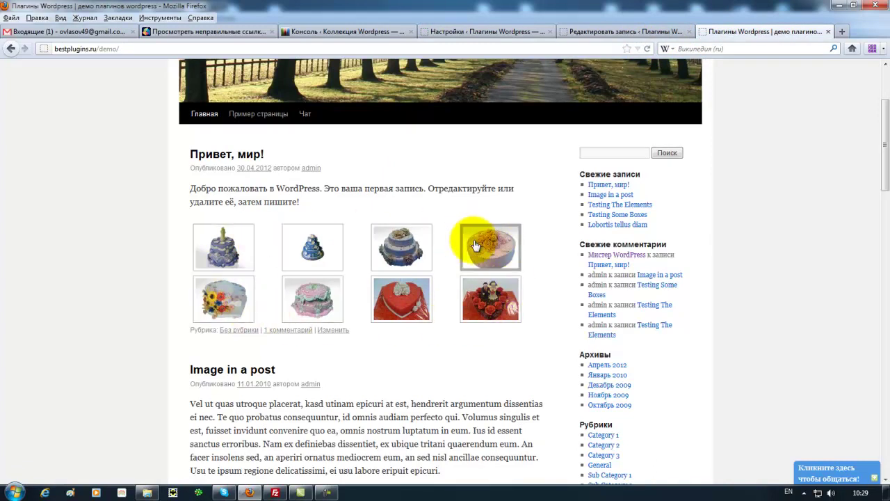
{"action": "left_click", "coordinate": [525, 33]}
{"action": "left_click", "coordinate": [564, 31]}
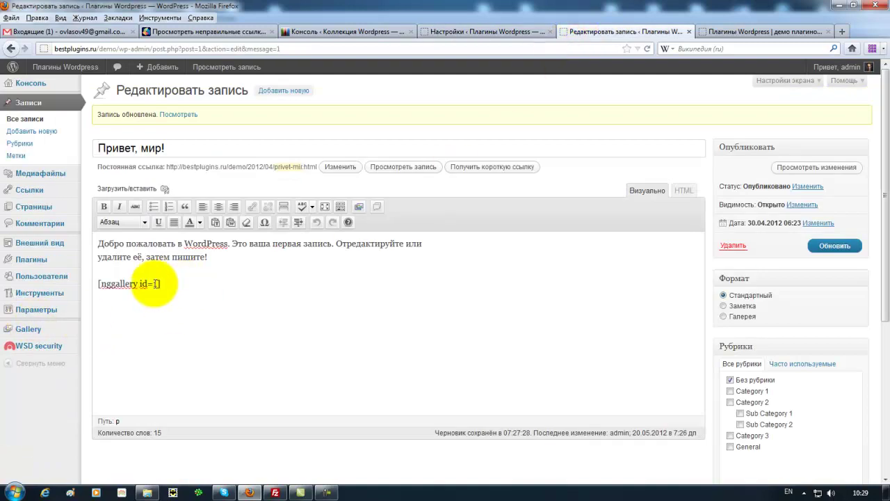
- Open the NextGEN galleries list and delete the existing "wedding" gallery with the bulk action "Удалить"
{"action": "left_click", "coordinate": [43, 331]}
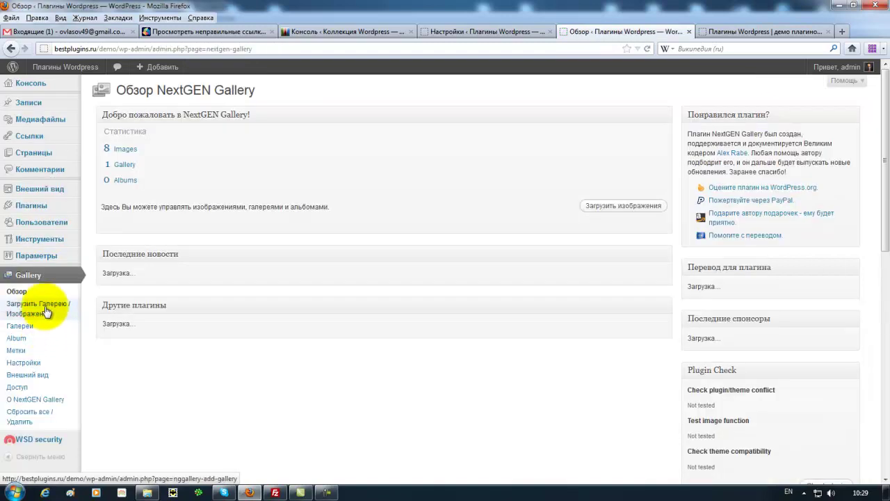
{"action": "left_click", "coordinate": [46, 312]}
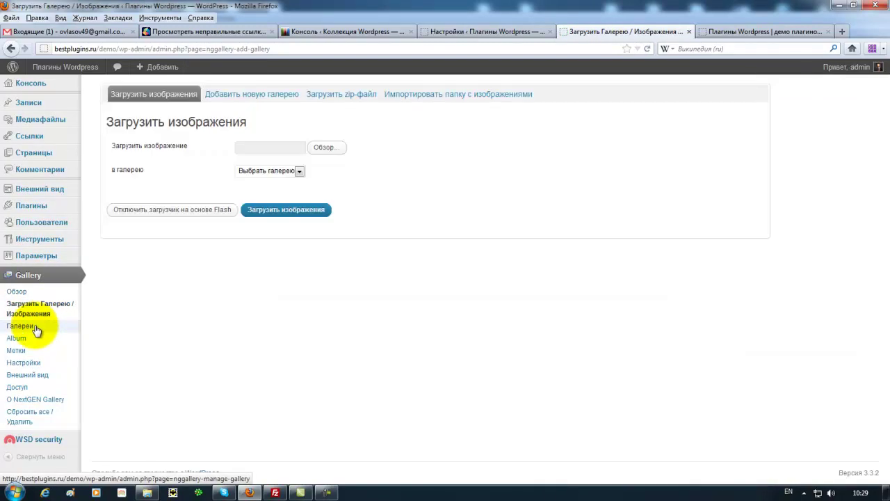
{"action": "left_click", "coordinate": [35, 327]}
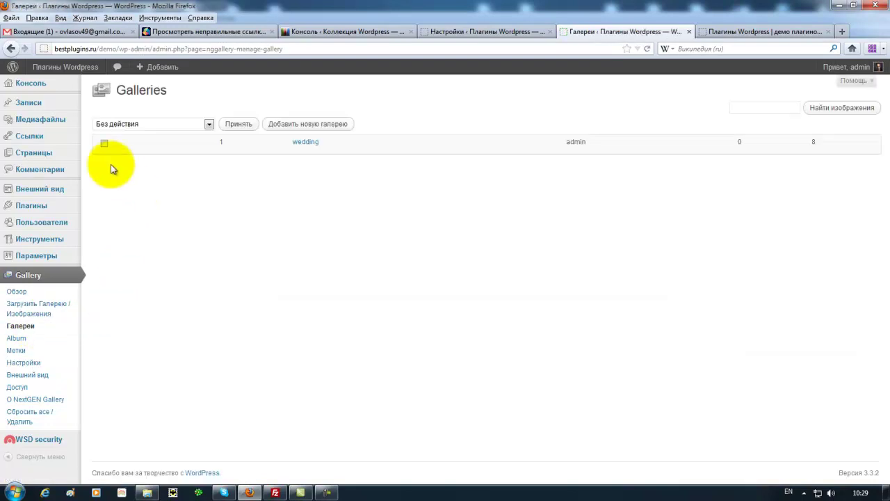
{"action": "left_click", "coordinate": [104, 144]}
{"action": "left_click", "coordinate": [209, 124]}
{"action": "left_click", "coordinate": [171, 149]}
{"action": "left_click", "coordinate": [244, 124]}
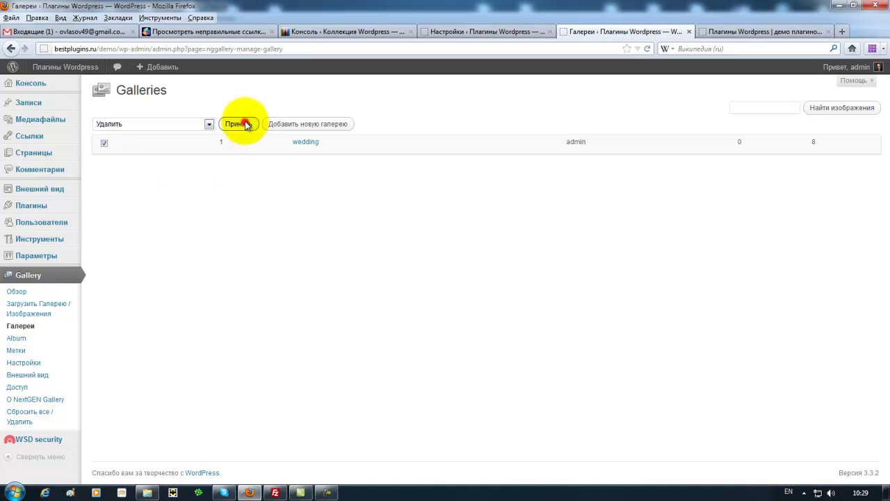
{"action": "left_click", "coordinate": [461, 237]}
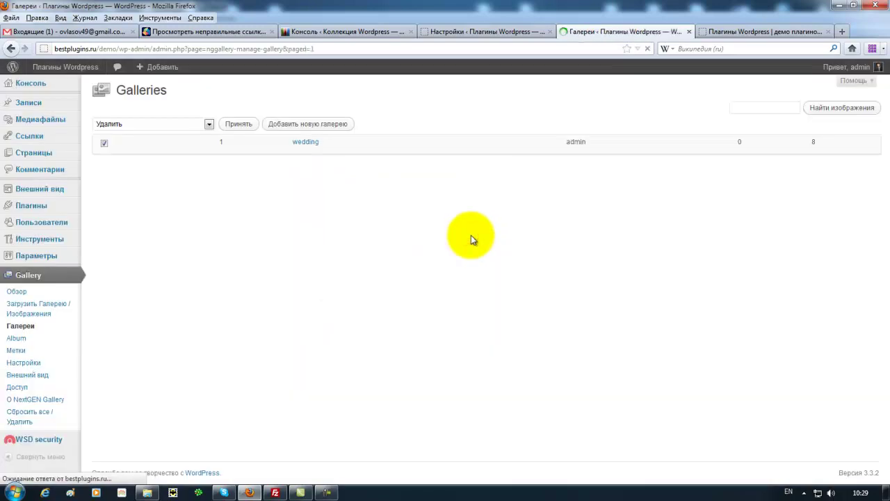
- Create a new empty NextGEN gallery named "wedding"
{"action": "left_click", "coordinate": [42, 304]}
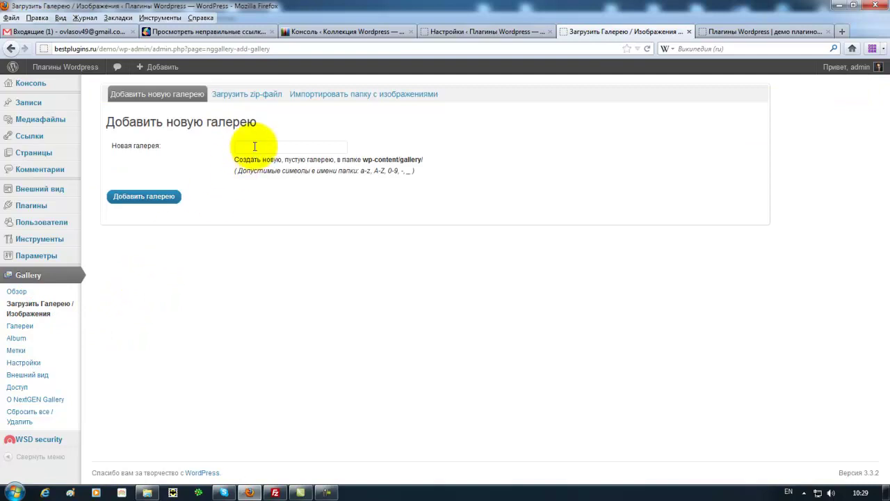
{"action": "left_click", "coordinate": [255, 146]}
{"action": "type", "text": "wedding"}
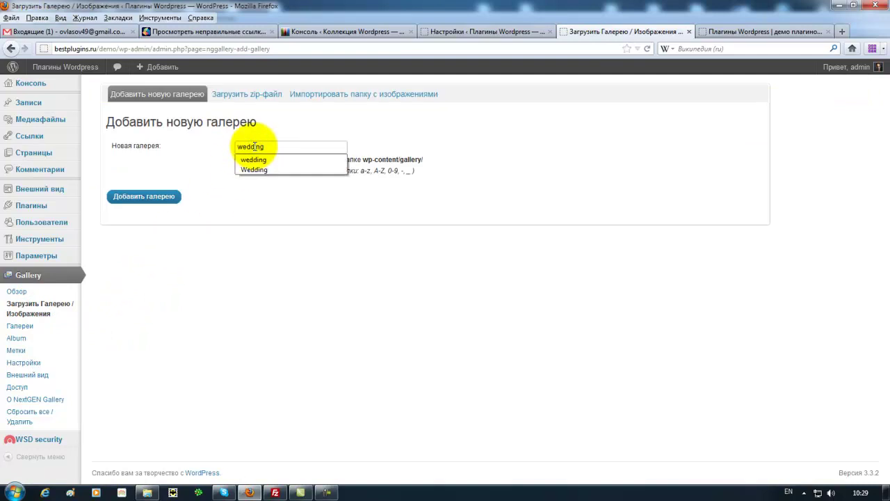
{"action": "key", "text": "Return"}
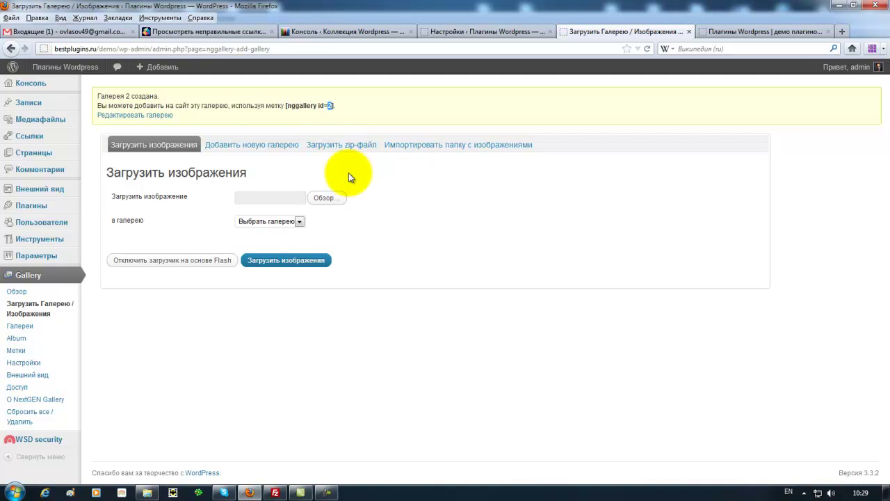
- Upload images 01, 02, 05, 06, 08, 13, 21 and 22 from the 800x600 folder into the gallery "2 - wedding"
{"action": "left_click", "coordinate": [299, 221]}
{"action": "left_click", "coordinate": [293, 243]}
{"action": "left_click", "coordinate": [324, 202]}
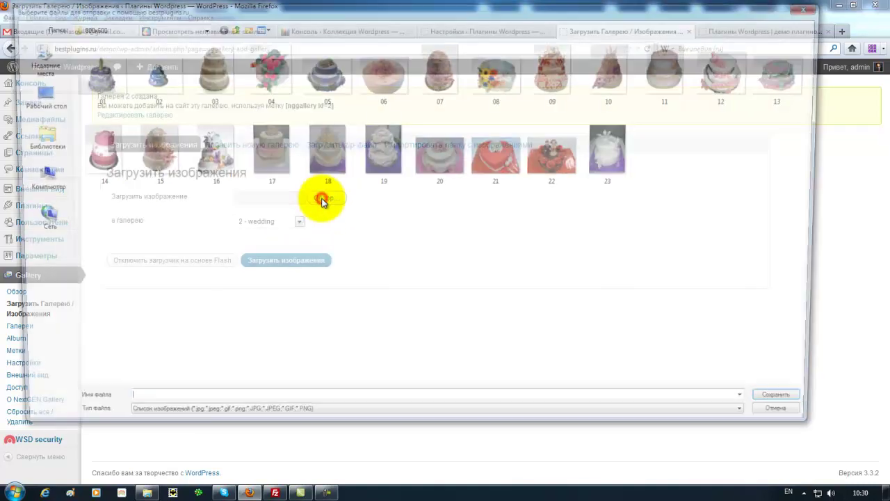
{"action": "left_click", "coordinate": [100, 75]}
{"action": "left_click", "coordinate": [149, 74], "text": "ctrl"}
{"action": "left_click", "coordinate": [320, 74], "text": "ctrl"}
{"action": "left_click", "coordinate": [379, 73], "text": "ctrl"}
{"action": "left_click", "coordinate": [495, 73], "text": "ctrl"}
{"action": "left_click", "coordinate": [783, 75], "text": "ctrl"}
{"action": "left_click", "coordinate": [510, 161], "text": "ctrl"}
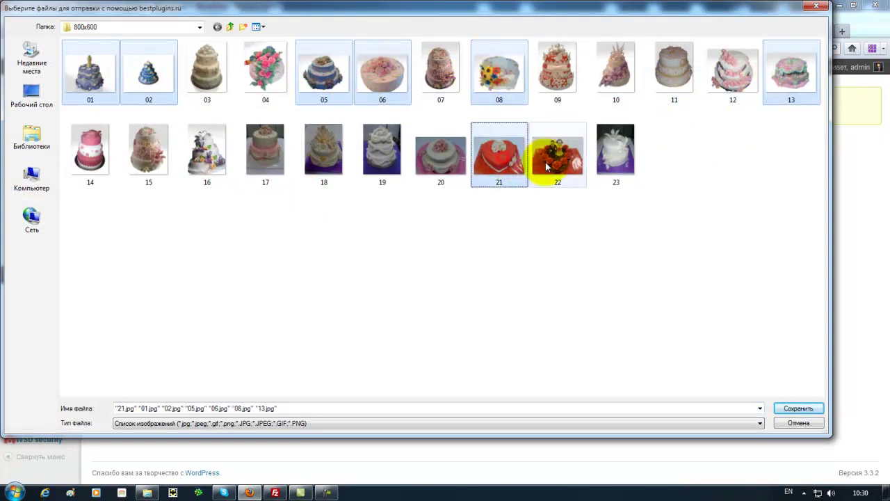
{"action": "left_click", "coordinate": [557, 150], "text": "ctrl"}
{"action": "left_click", "coordinate": [799, 409]}
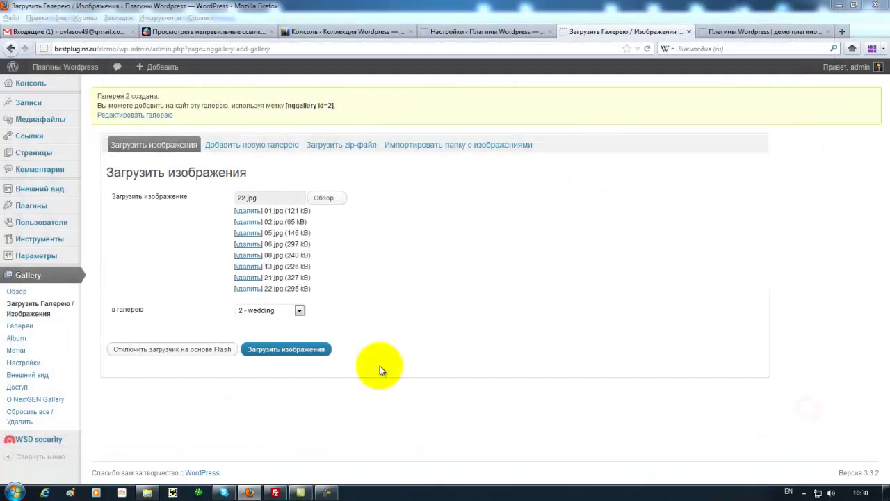
{"action": "left_click", "coordinate": [286, 351]}
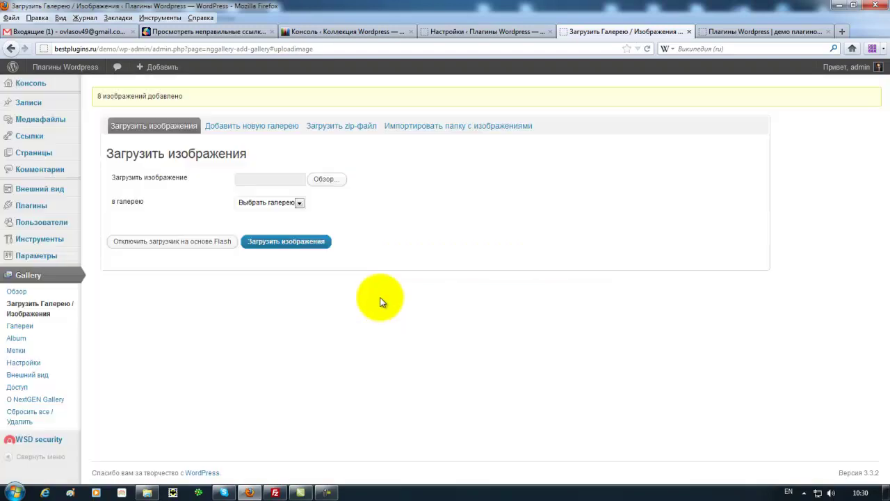
- Open the post "Привет, мир!" for editing, change its gallery shortcode to [nggallery id=2] and update the post
{"action": "mouse_move", "coordinate": [28, 103]}
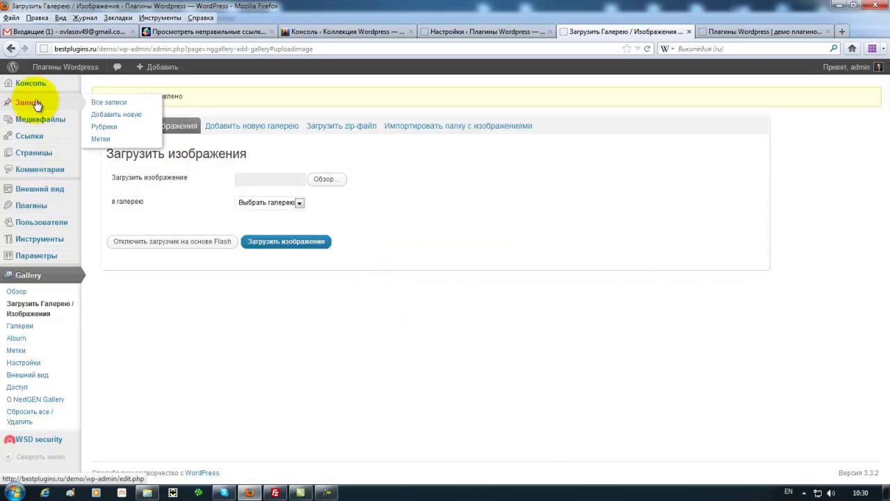
{"action": "left_click", "coordinate": [104, 103]}
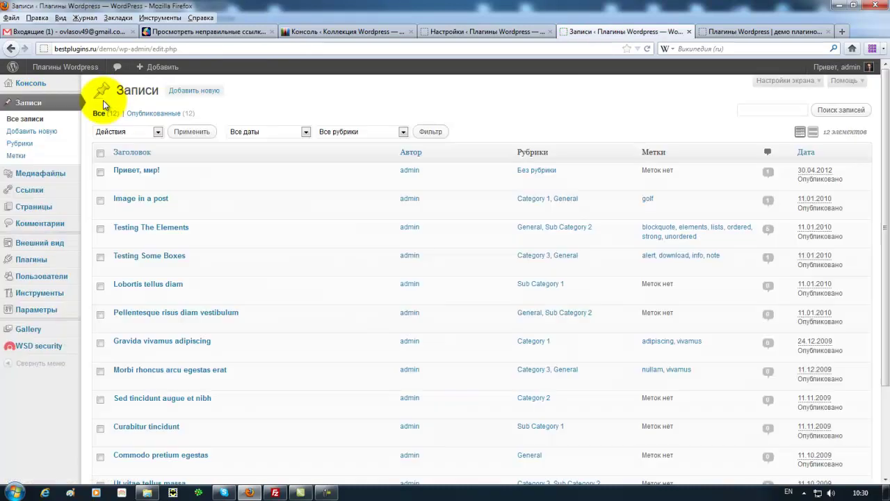
{"action": "left_click", "coordinate": [132, 183]}
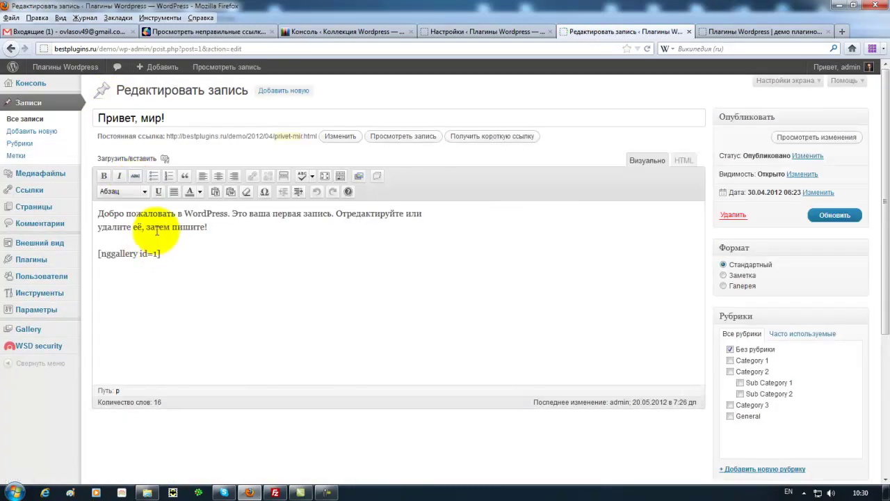
{"action": "left_click", "coordinate": [153, 253]}
{"action": "key", "text": "shift+Right"}
{"action": "type", "text": "2"}
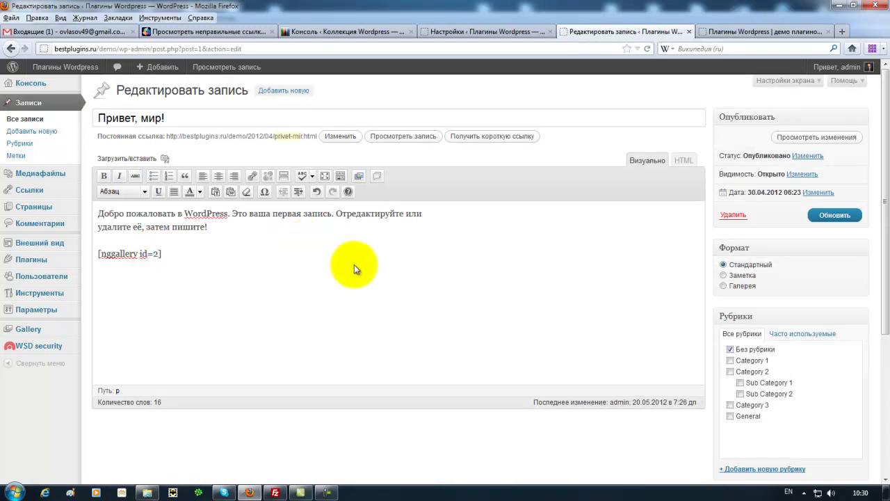
{"action": "left_click", "coordinate": [834, 215]}
- Reload the demo site's front page, examine the recreated gallery's thumbnails and return to the NextGEN settings page
{"action": "left_click", "coordinate": [731, 33]}
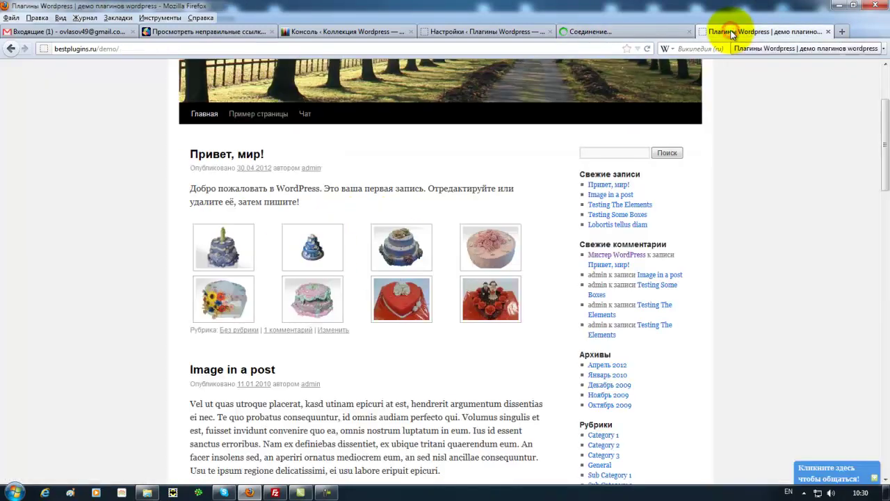
{"action": "left_click", "coordinate": [647, 49]}
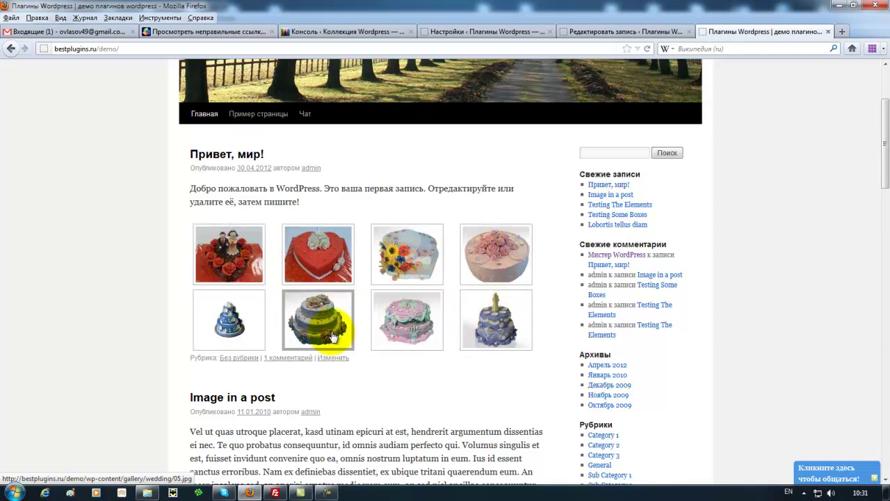
{"action": "left_click", "coordinate": [573, 33]}
{"action": "left_click", "coordinate": [527, 31]}
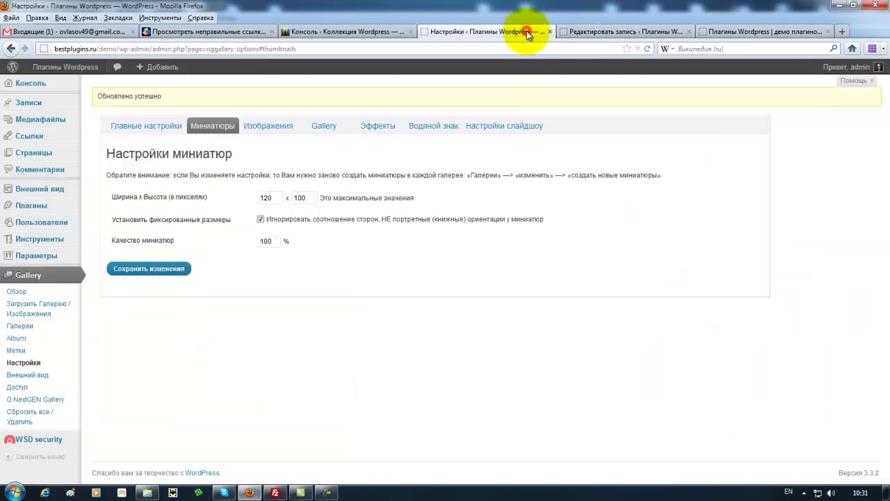
- Open the NextGEN CSS style editor, look through the available stylesheets and view the gallery's current styling on the front page
{"action": "left_click", "coordinate": [40, 374]}
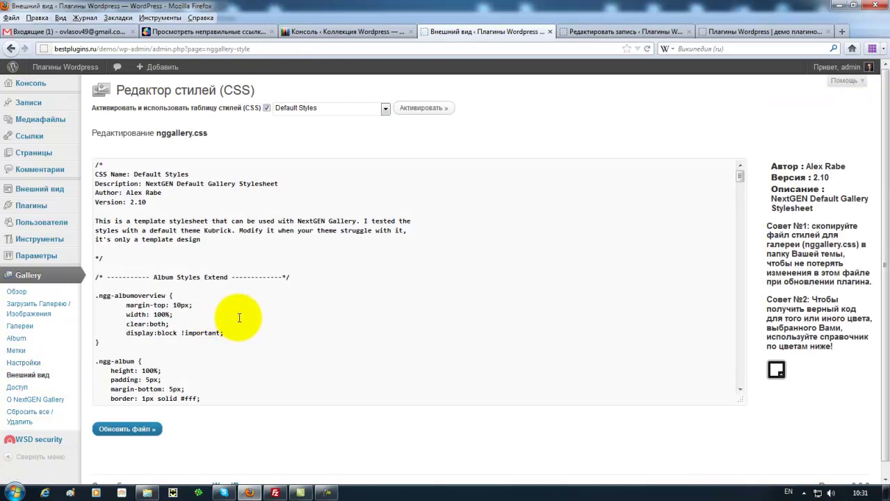
{"action": "left_click", "coordinate": [386, 109]}
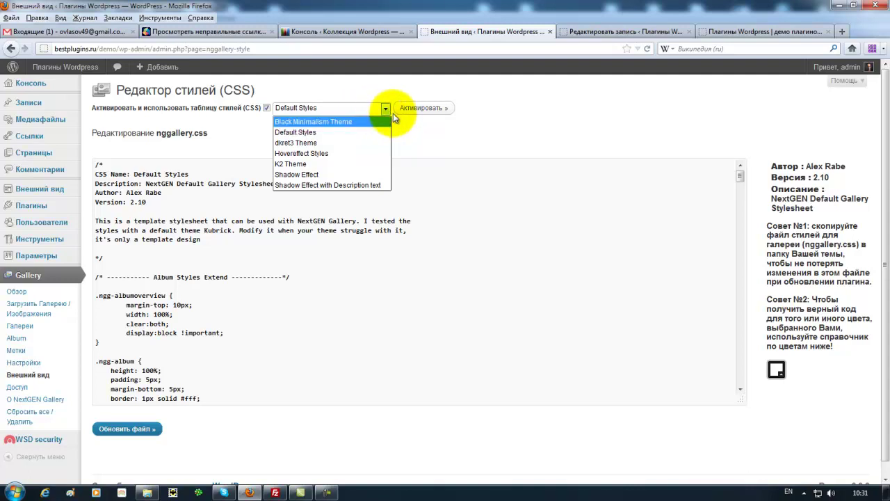
{"action": "left_click", "coordinate": [720, 34]}
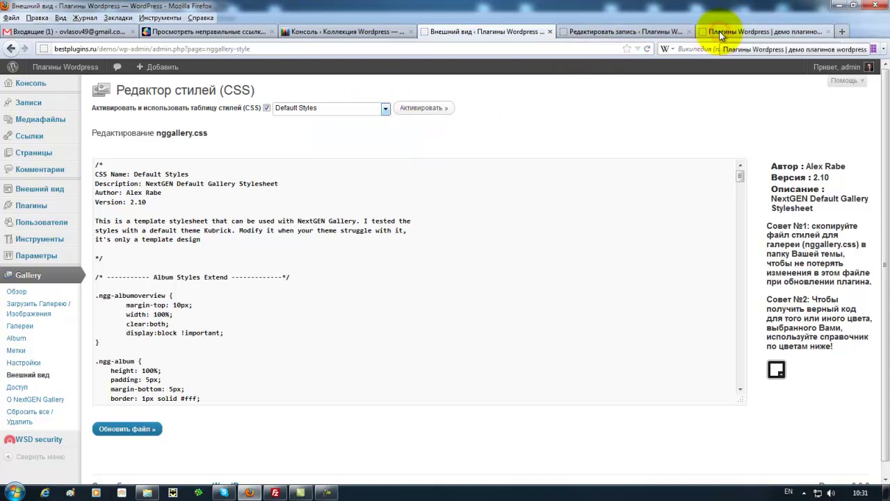
{"action": "left_click", "coordinate": [720, 35]}
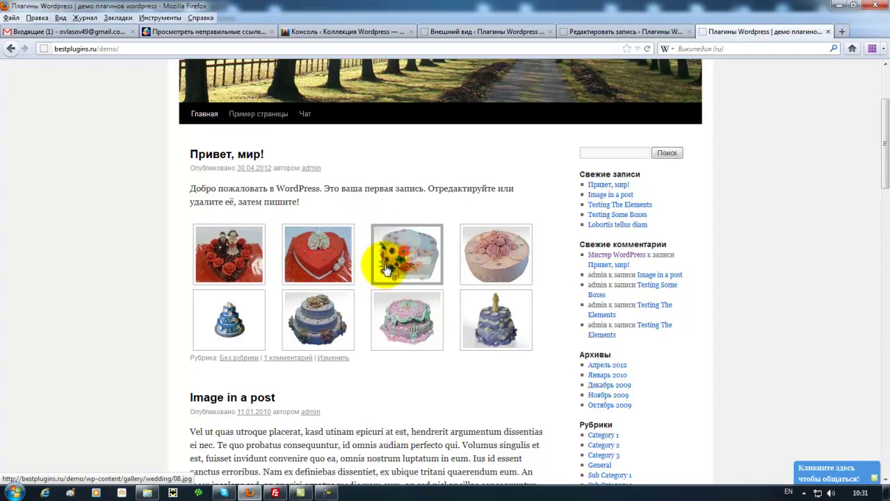
- Return to the CSS style editor and switch the gallery stylesheet to K2 Theme
{"action": "left_click", "coordinate": [502, 31]}
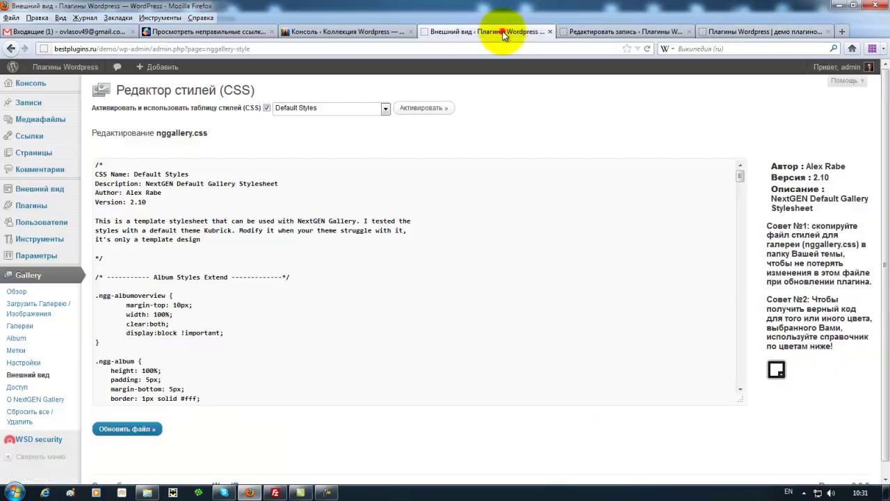
{"action": "left_click", "coordinate": [385, 107]}
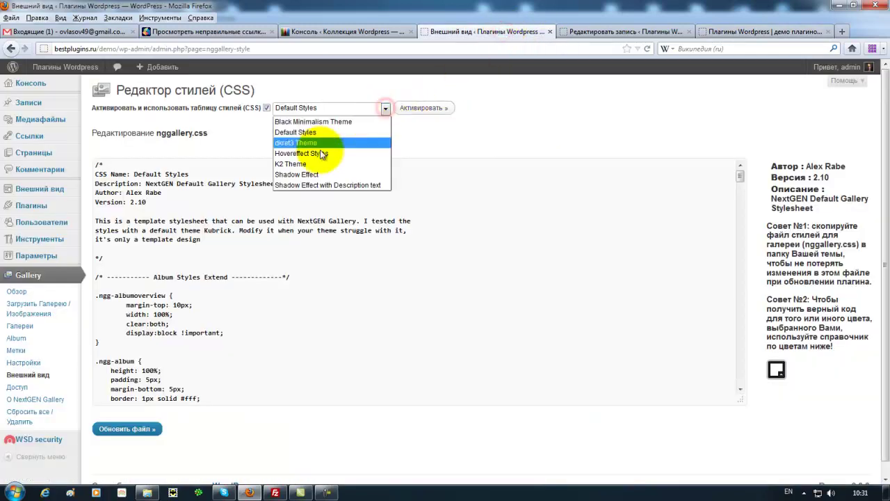
{"action": "left_click", "coordinate": [308, 166]}
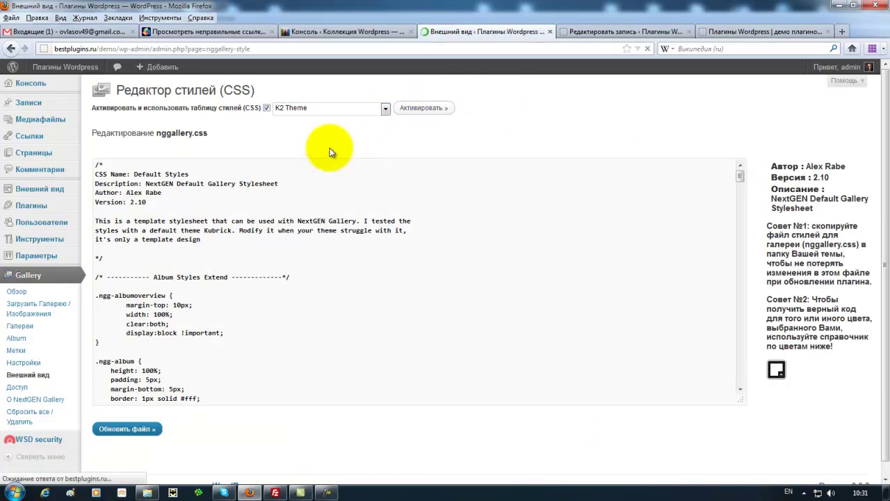
- Reload the demo site's front page, check the gallery with the K2 Theme styles and return to the style editor
{"action": "left_click", "coordinate": [731, 31]}
{"action": "left_click", "coordinate": [646, 49]}
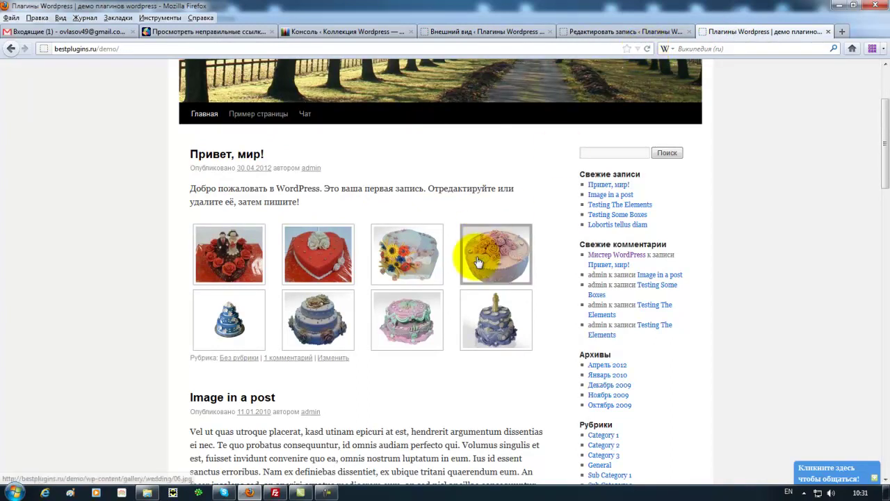
{"action": "left_click", "coordinate": [522, 31]}
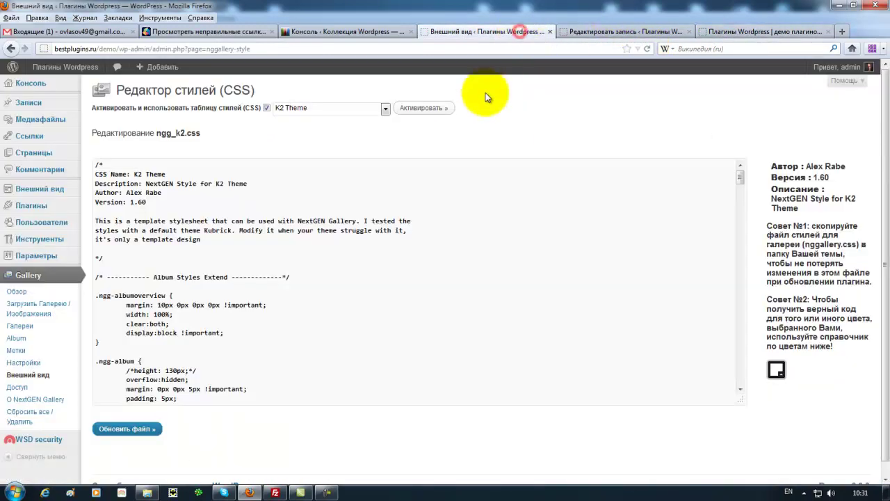
- Activate the K2 Theme stylesheet for the gallery and check the thumbnails on the reloaded demo front page
{"action": "left_click", "coordinate": [436, 112]}
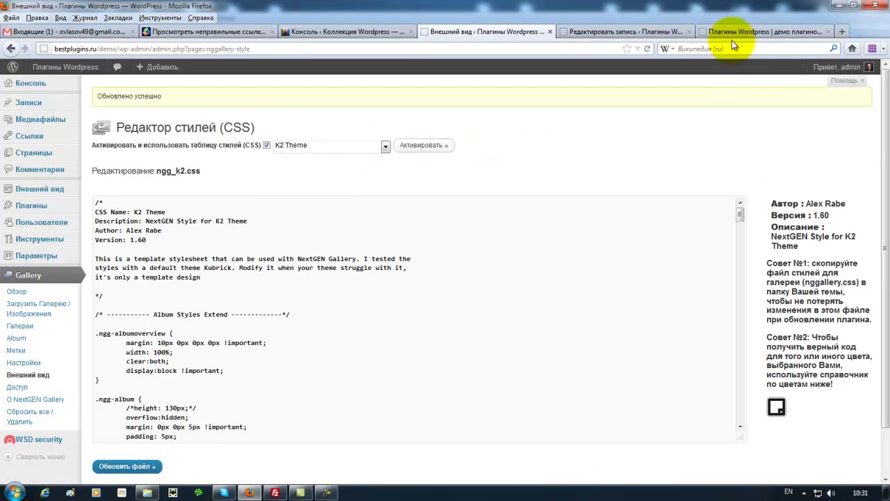
{"action": "left_click", "coordinate": [733, 33]}
{"action": "left_click", "coordinate": [647, 48]}
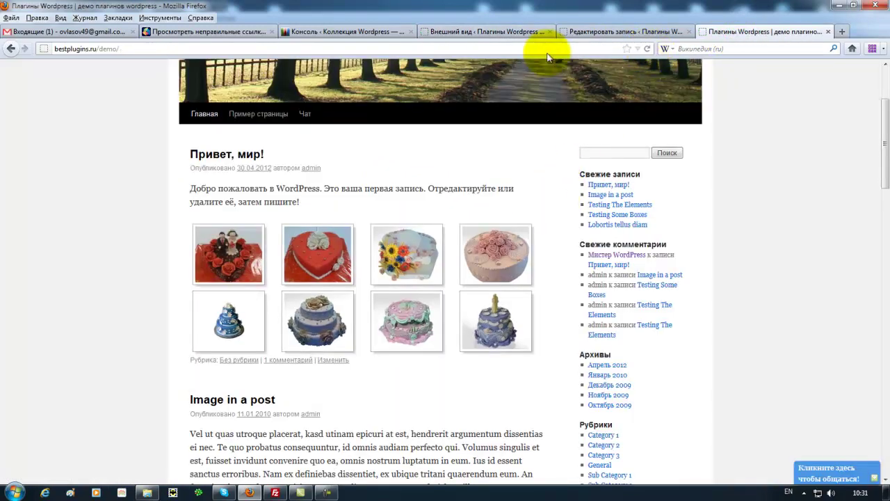
{"action": "left_click", "coordinate": [537, 32]}
{"action": "left_click", "coordinate": [785, 31]}
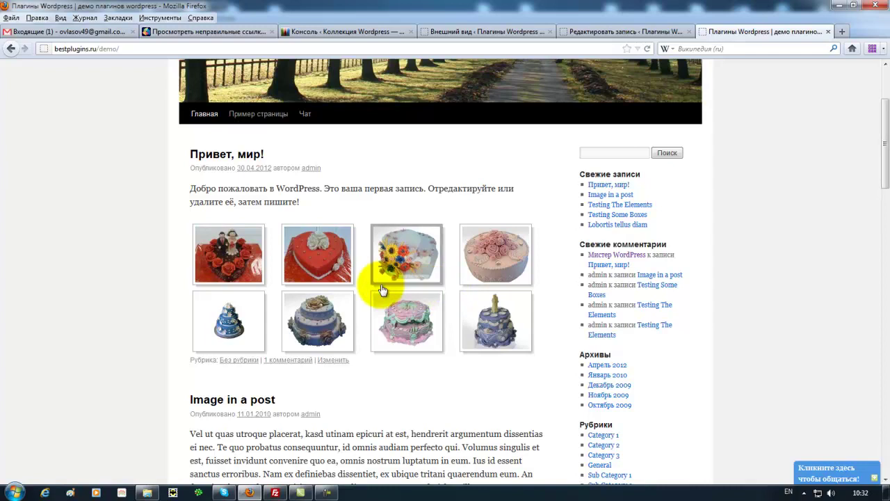
- Switch the gallery stylesheet to Shadow Effect, activate it and check the result on the reloaded front page
{"action": "left_click", "coordinate": [537, 31]}
{"action": "left_click", "coordinate": [387, 148]}
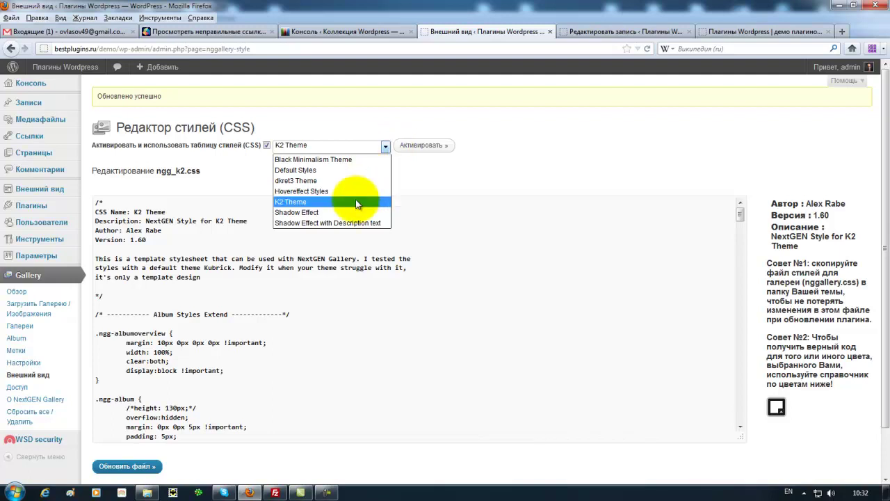
{"action": "left_click", "coordinate": [331, 212]}
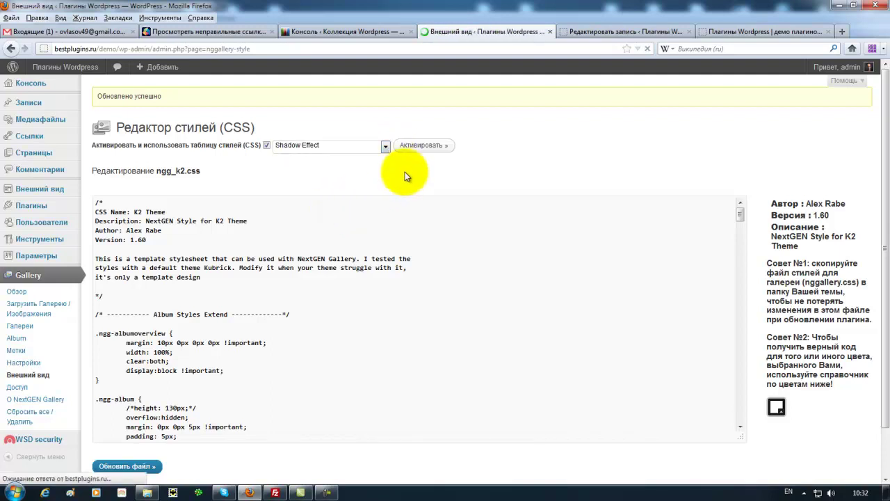
{"action": "left_click", "coordinate": [412, 109]}
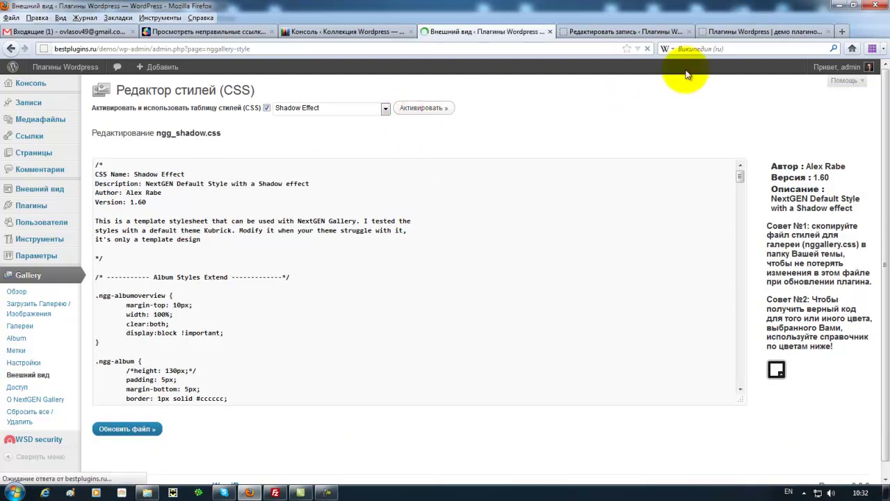
{"action": "left_click", "coordinate": [724, 31]}
{"action": "left_click", "coordinate": [646, 48]}
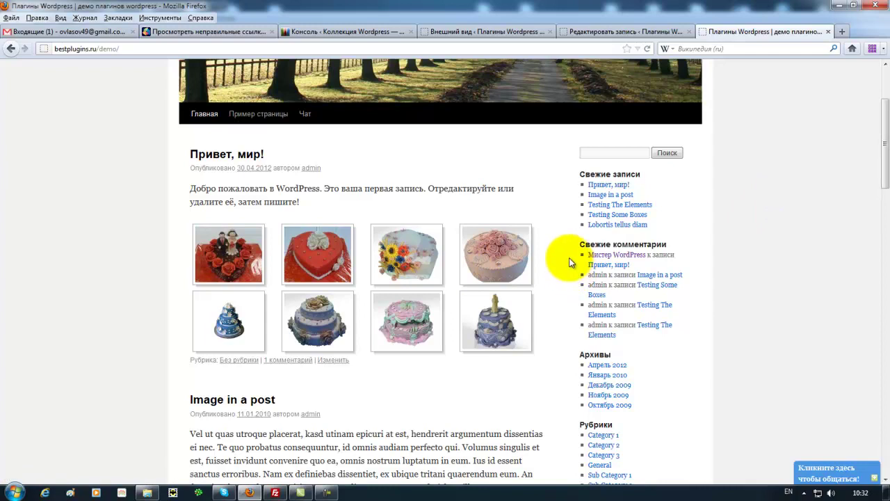
- Switch the gallery stylesheet to Hovereffect Styles, activate it and check the result on the reloaded front page
{"action": "left_click", "coordinate": [502, 31]}
{"action": "left_click", "coordinate": [386, 147]}
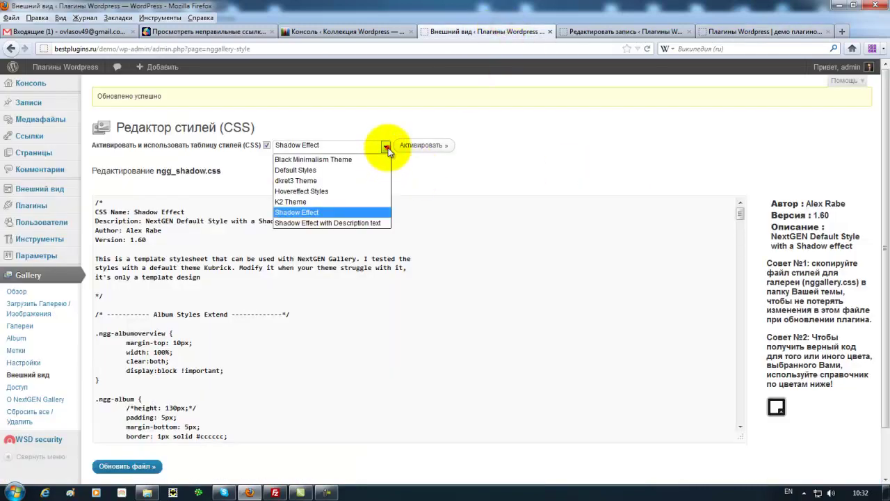
{"action": "left_click", "coordinate": [348, 192]}
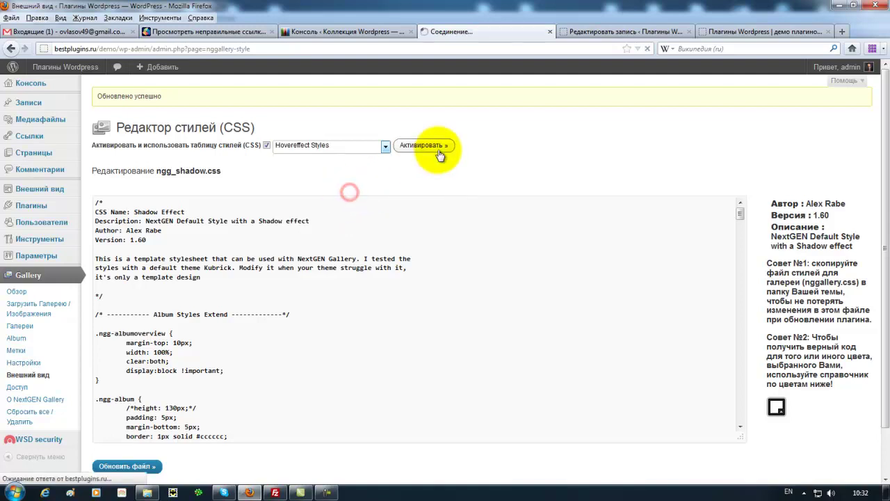
{"action": "left_click", "coordinate": [438, 108]}
{"action": "left_click", "coordinate": [737, 33]}
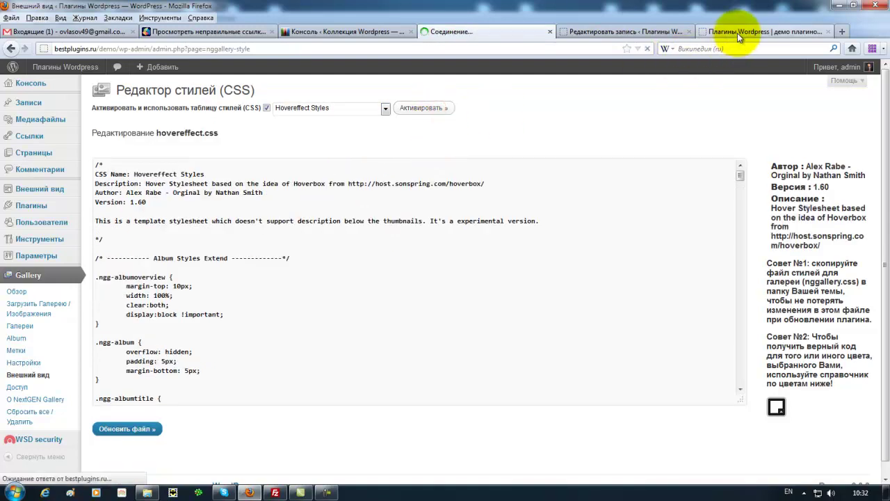
{"action": "left_click", "coordinate": [647, 48]}
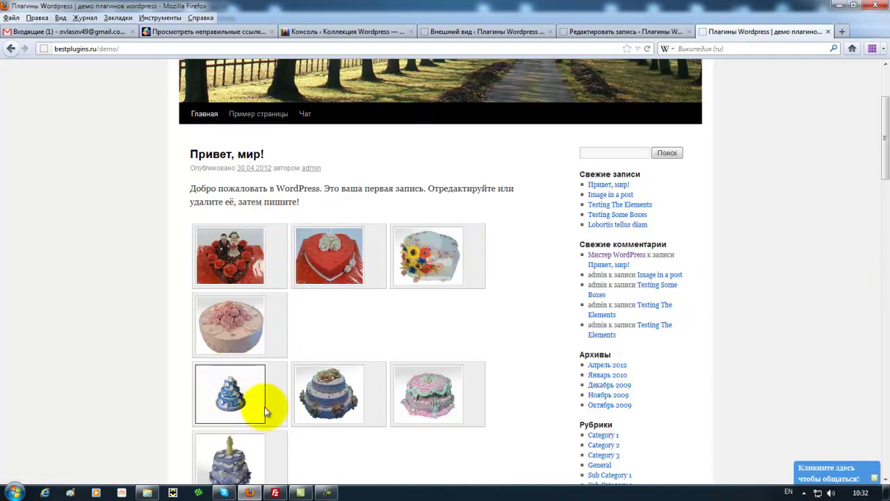
- Switch the gallery stylesheet to dkret3 Theme, activate it and check the result on the reloaded front page
{"action": "left_click", "coordinate": [515, 31]}
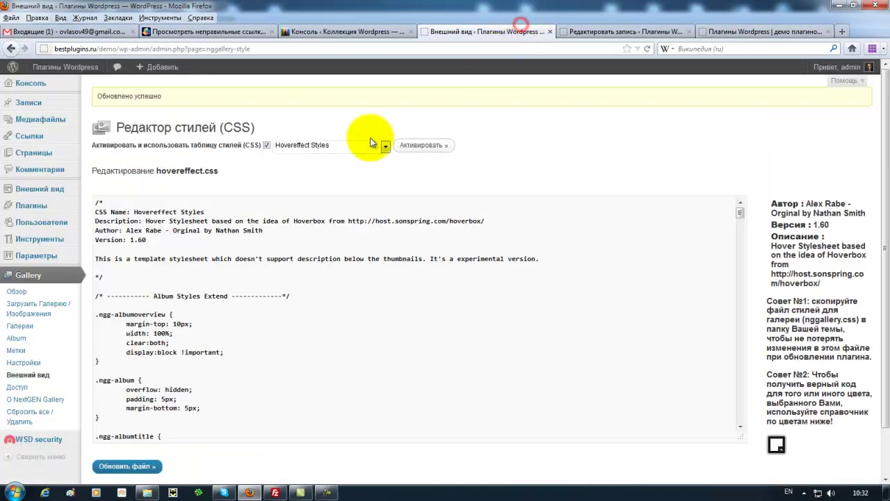
{"action": "left_click", "coordinate": [384, 146]}
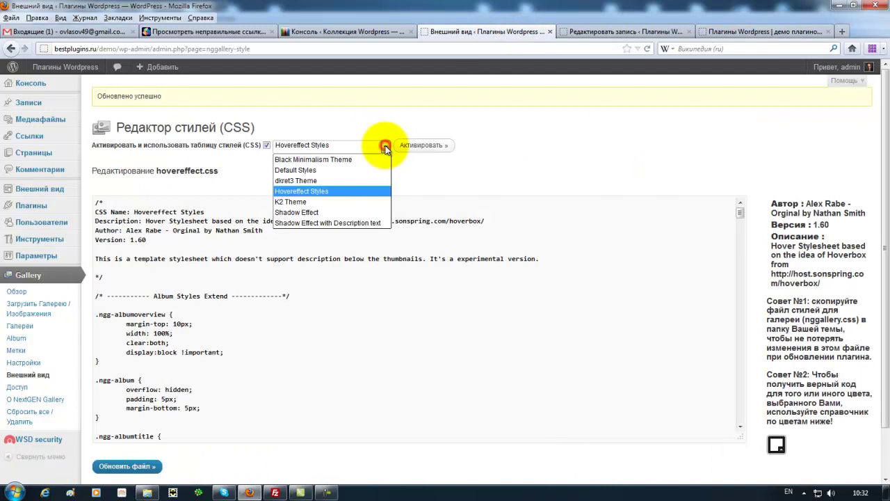
{"action": "left_click", "coordinate": [324, 180]}
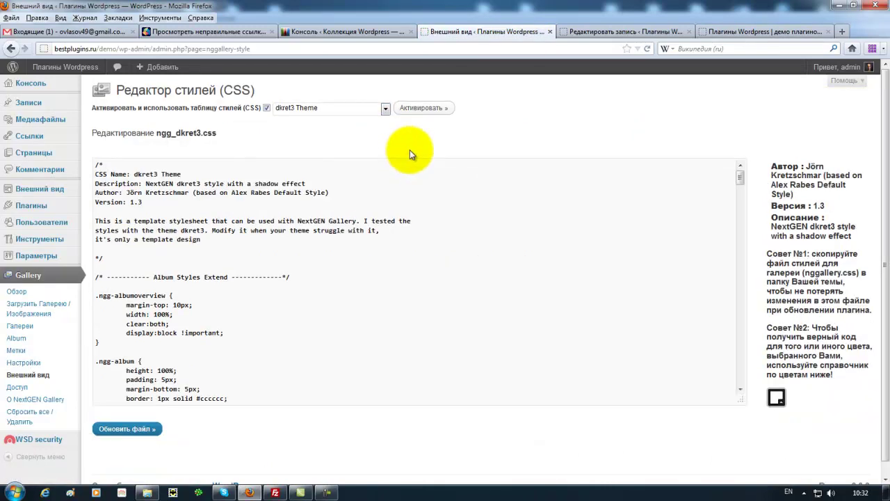
{"action": "left_click", "coordinate": [423, 108]}
{"action": "left_click", "coordinate": [763, 32]}
{"action": "left_click", "coordinate": [649, 48]}
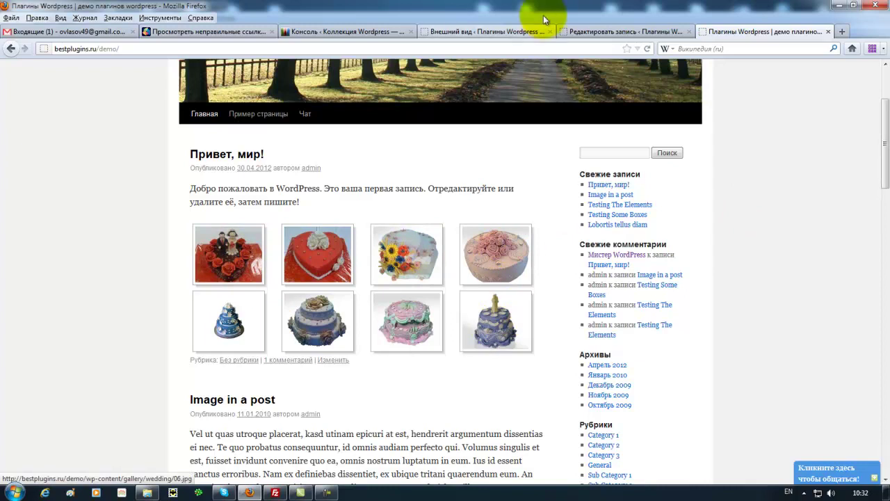
- Return to the CSS style editor and examine the album border colour, thumbnail and compact album rules in ngg_dkret3.css
{"action": "left_click", "coordinate": [518, 31]}
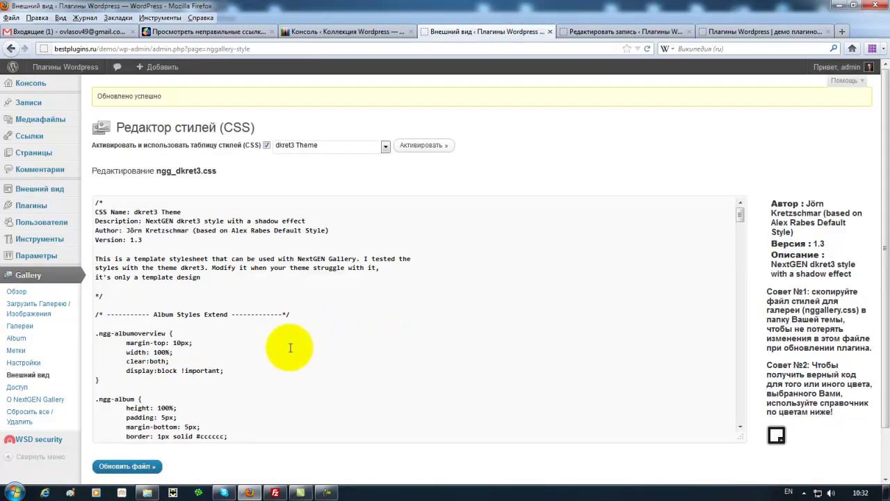
{"action": "scroll", "coordinate": [293, 344], "scroll_direction": "down", "scroll_amount": 1}
{"action": "scroll", "coordinate": [291, 348], "scroll_direction": "down", "scroll_amount": 1}
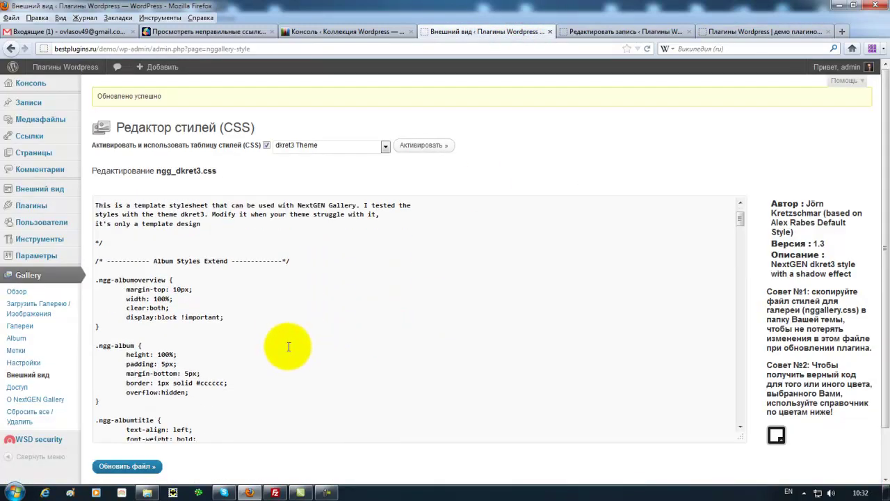
{"action": "scroll", "coordinate": [289, 346], "scroll_direction": "down", "scroll_amount": 1}
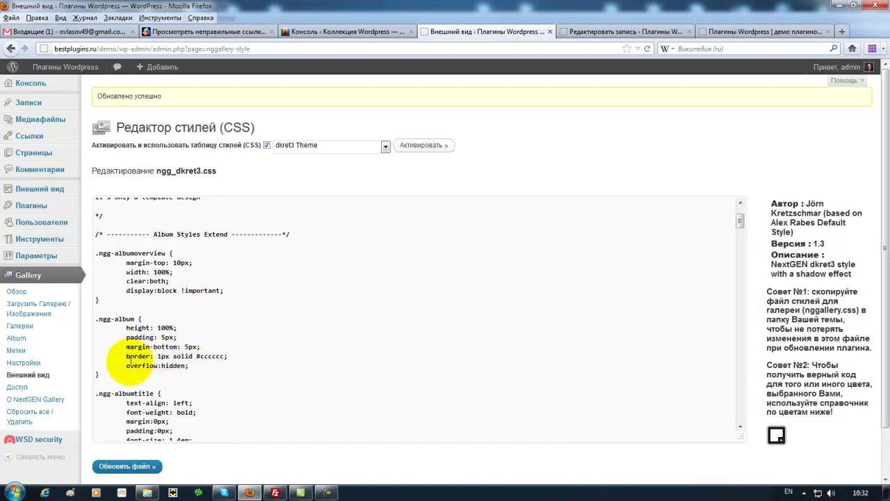
{"action": "left_click_drag", "start_coordinate": [126, 356], "coordinate": [224, 358]}
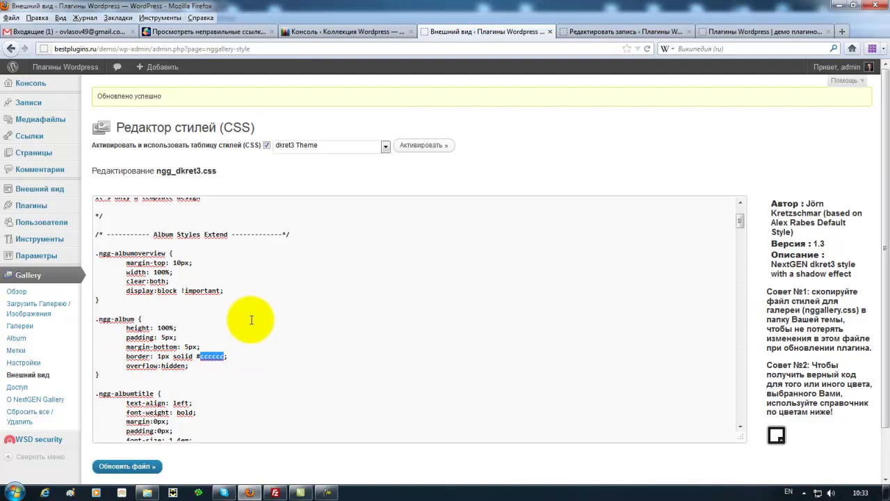
{"action": "scroll", "coordinate": [294, 347], "scroll_direction": "down", "scroll_amount": 6}
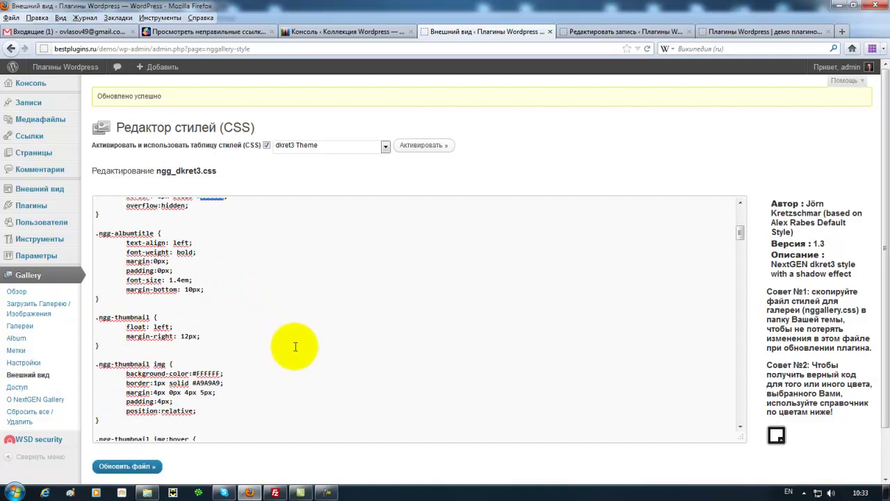
{"action": "scroll", "coordinate": [295, 346], "scroll_direction": "up", "scroll_amount": 3}
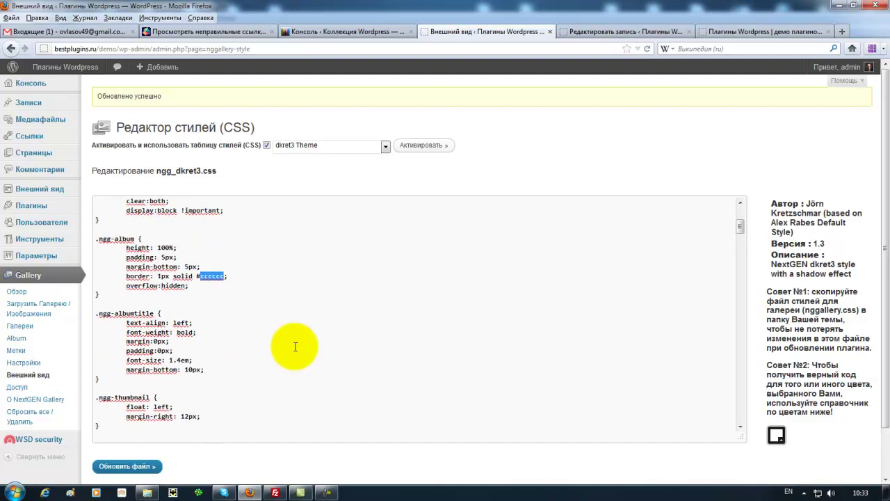
{"action": "scroll", "coordinate": [295, 346], "scroll_direction": "down", "scroll_amount": 4}
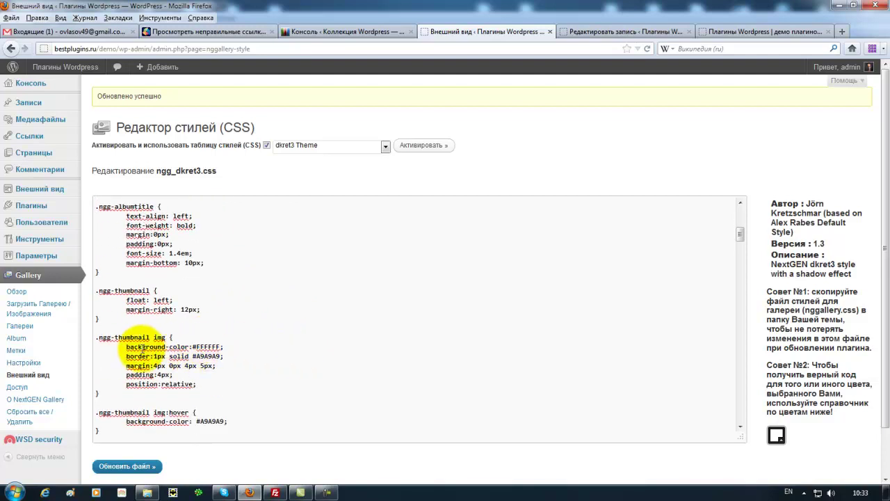
{"action": "scroll", "coordinate": [233, 320], "scroll_direction": "up", "scroll_amount": 3}
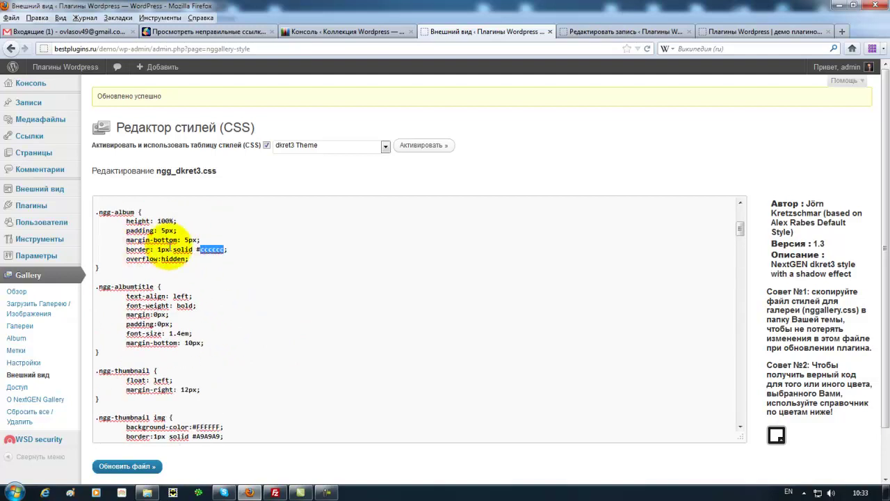
{"action": "scroll", "coordinate": [231, 338], "scroll_direction": "down", "scroll_amount": 2}
{"action": "scroll", "coordinate": [233, 338], "scroll_direction": "down", "scroll_amount": 3}
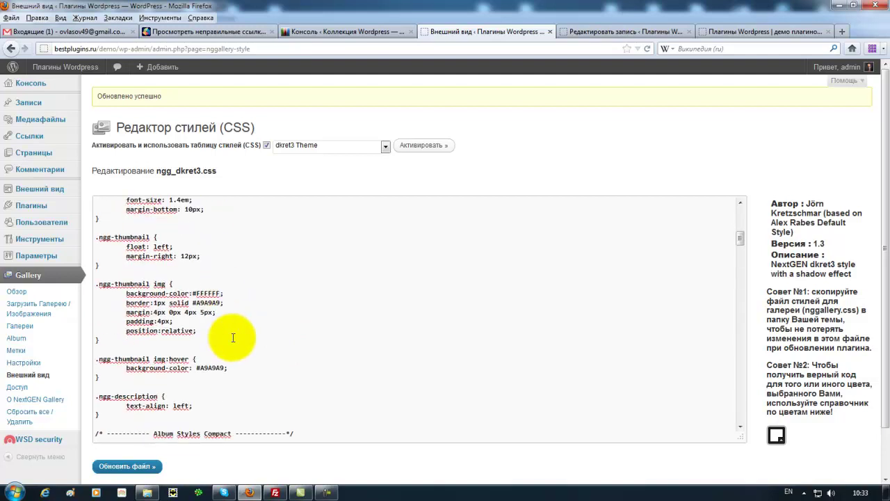
{"action": "scroll", "coordinate": [234, 337], "scroll_direction": "down", "scroll_amount": 4}
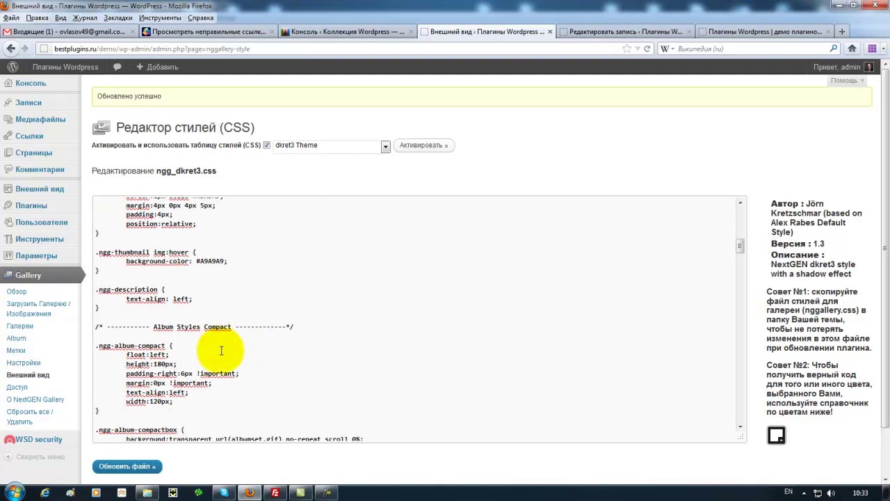
{"action": "scroll", "coordinate": [220, 348], "scroll_direction": "down", "scroll_amount": 3}
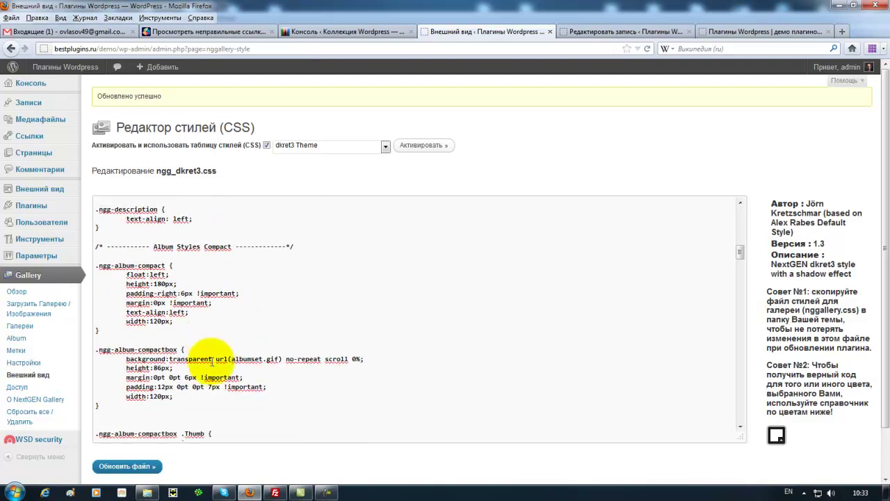
- View the pink rose cake photo enlarged from the front page gallery, close it and look over the thumbnails
{"action": "left_click", "coordinate": [700, 31]}
{"action": "left_click", "coordinate": [478, 243]}
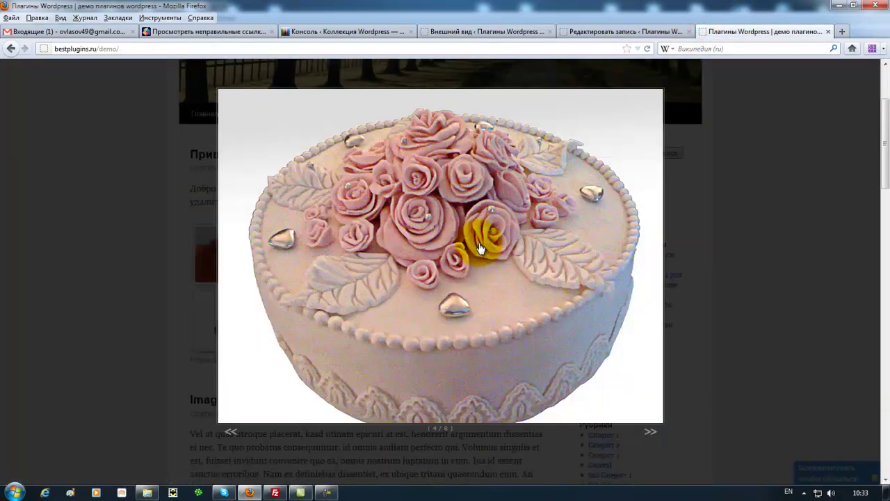
{"action": "left_click", "coordinate": [637, 303]}
{"action": "scroll", "coordinate": [526, 324], "scroll_direction": "down", "scroll_amount": 3}
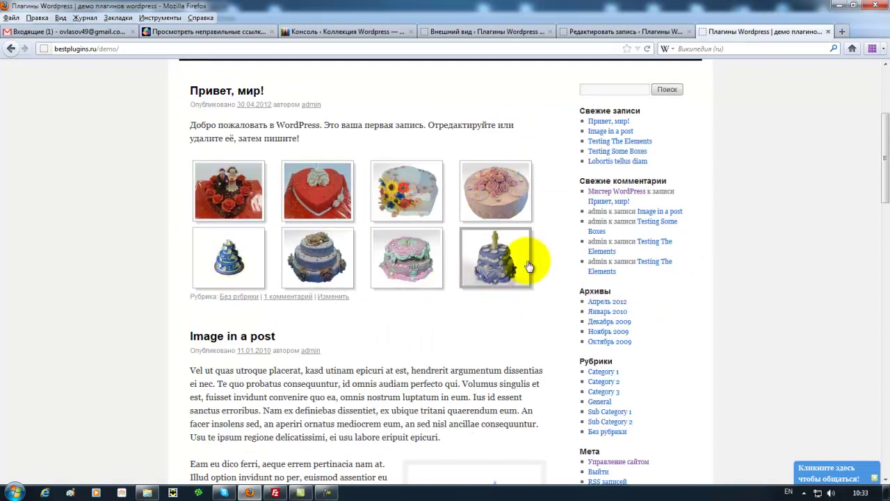
- Return to the NextGEN administration and open the wedding gallery's image list for editing
{"action": "left_click", "coordinate": [496, 32]}
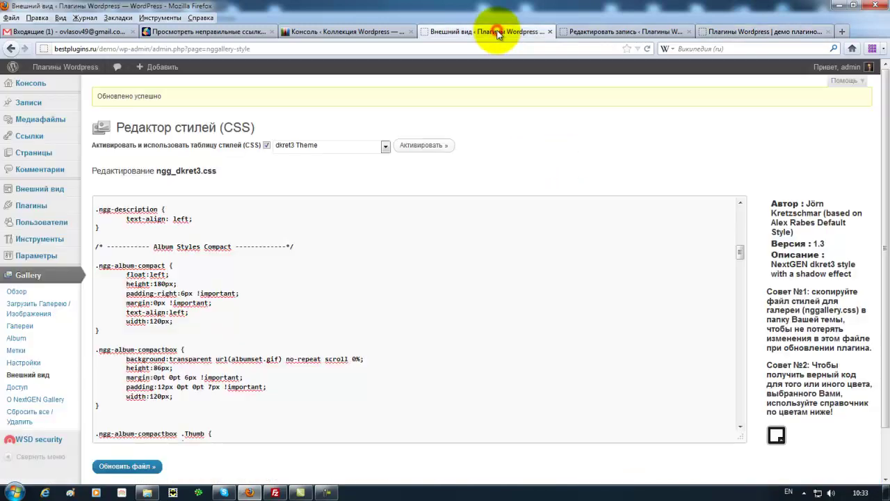
{"action": "left_click", "coordinate": [19, 325]}
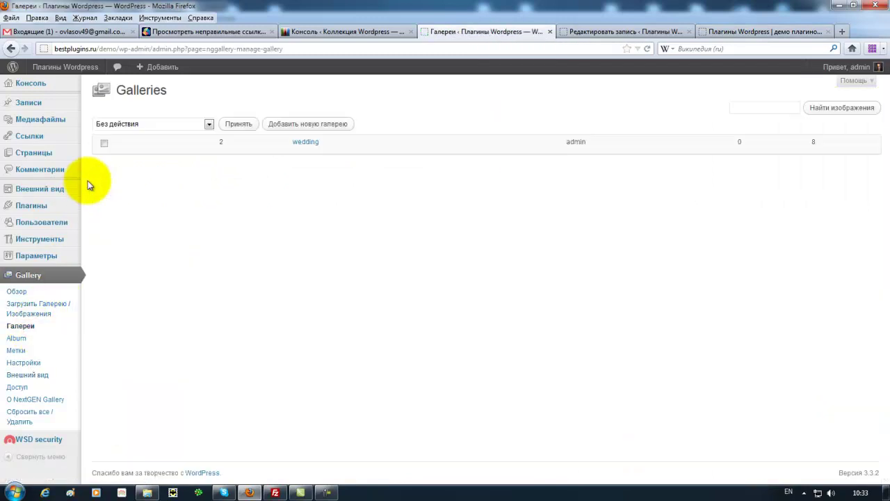
{"action": "left_click", "coordinate": [300, 142]}
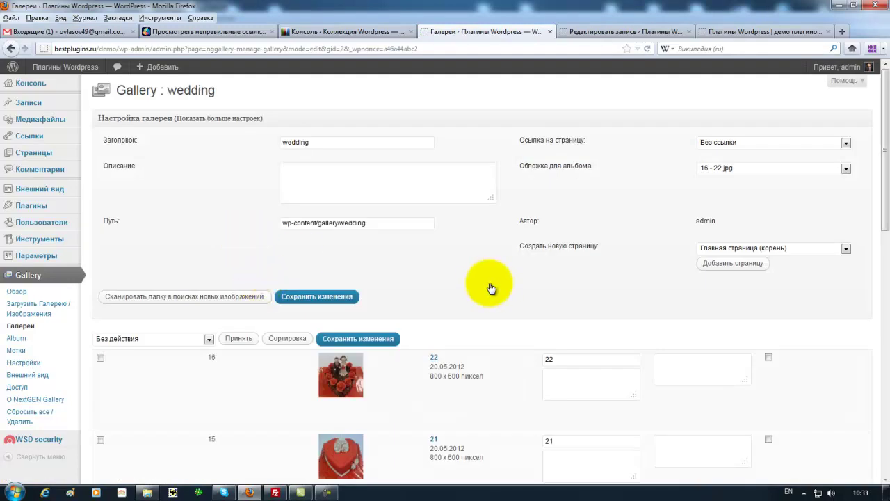
{"action": "scroll", "coordinate": [487, 284], "scroll_direction": "down", "scroll_amount": 2}
{"action": "scroll", "coordinate": [478, 219], "scroll_direction": "down", "scroll_amount": 4}
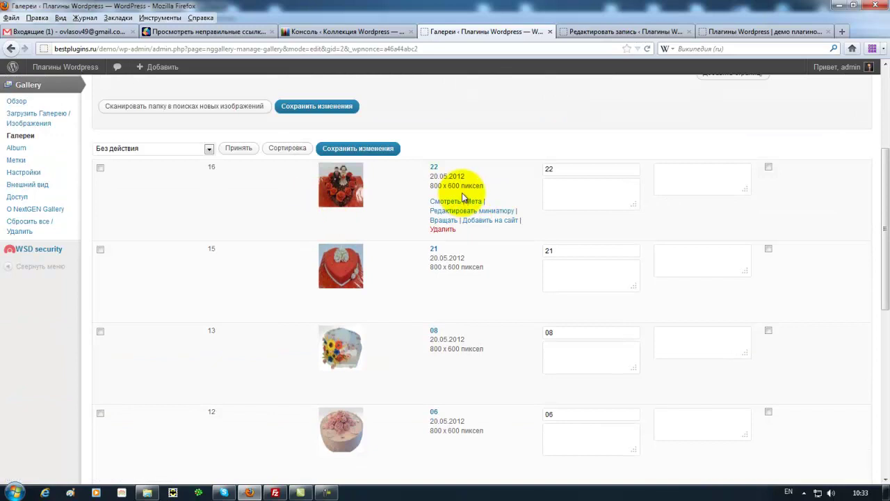
- Replace the title of image 22 in the wedding gallery with "Фигурки жениха и невесты"
{"action": "left_click_drag", "start_coordinate": [562, 169], "coordinate": [536, 167]}
{"action": "left_click", "coordinate": [562, 185]}
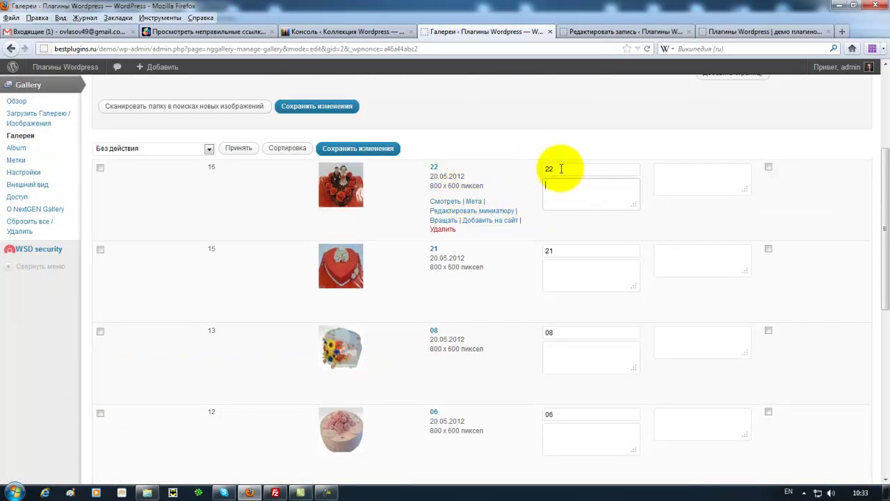
{"action": "double_click", "coordinate": [561, 169]}
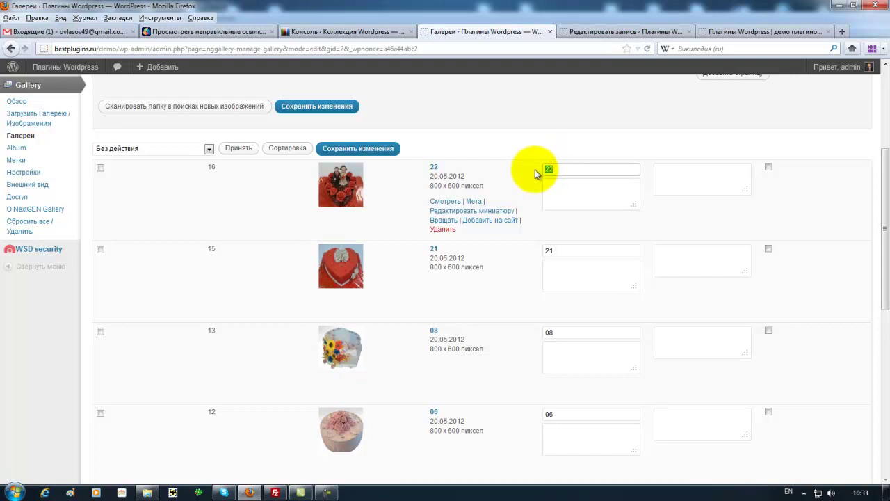
{"action": "type", "text": "Abuehrb"}
{"action": "key", "text": "BackSpace"}
{"action": "key", "text": "BackSpace"}
{"action": "key", "text": "BackSpace"}
{"action": "key", "text": "BackSpace"}
{"action": "key", "text": "BackSpace"}
{"action": "key", "text": "BackSpace"}
{"action": "key", "text": "BackSpace"}
{"action": "type", "text": "Фигурки жениха и невесты"}
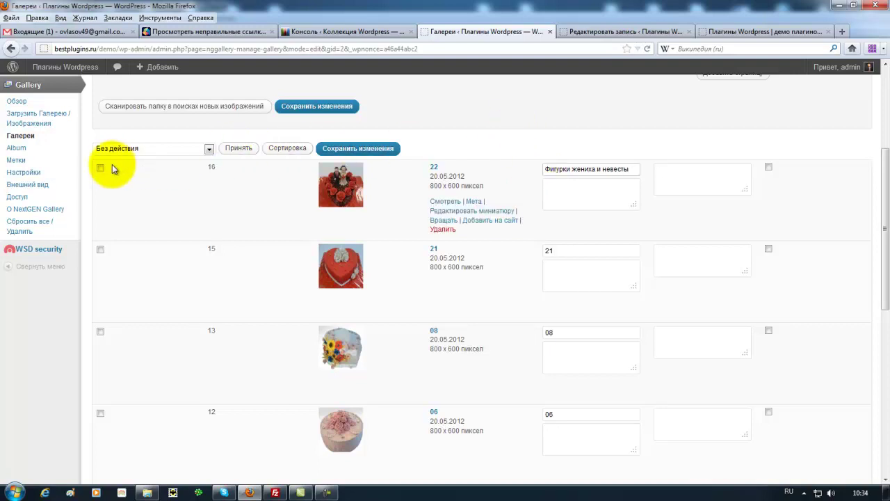
- Look over the wedding gallery's image list and save its changes
{"action": "scroll", "coordinate": [132, 155], "scroll_direction": "up", "scroll_amount": 3}
{"action": "scroll", "coordinate": [134, 157], "scroll_direction": "down", "scroll_amount": 6}
{"action": "scroll", "coordinate": [132, 155], "scroll_direction": "down", "scroll_amount": 2}
{"action": "scroll", "coordinate": [134, 153], "scroll_direction": "up", "scroll_amount": 10}
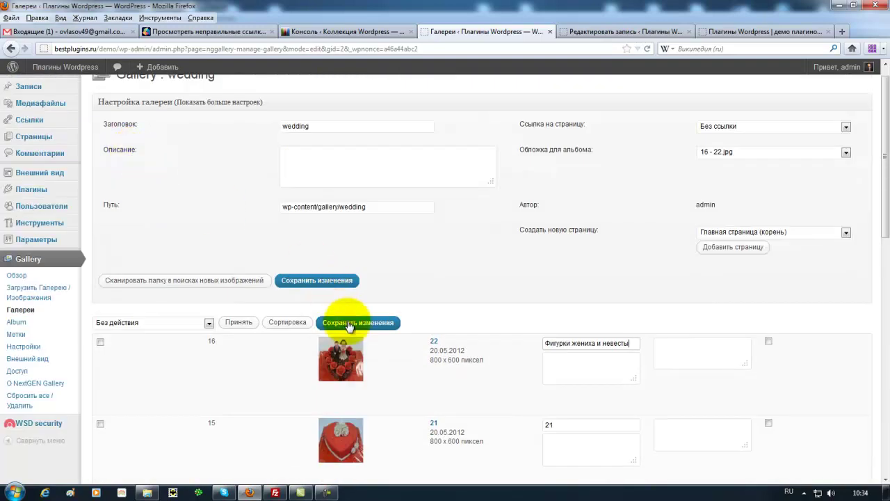
{"action": "left_click", "coordinate": [349, 324]}
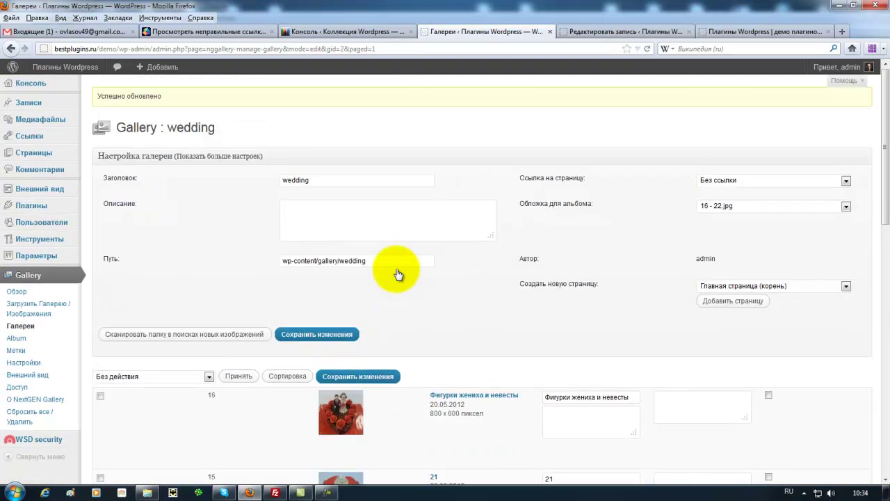
- Check the bride-and-groom cake's title on the front page gallery, view its photo enlarged and close it
{"action": "left_click", "coordinate": [745, 31]}
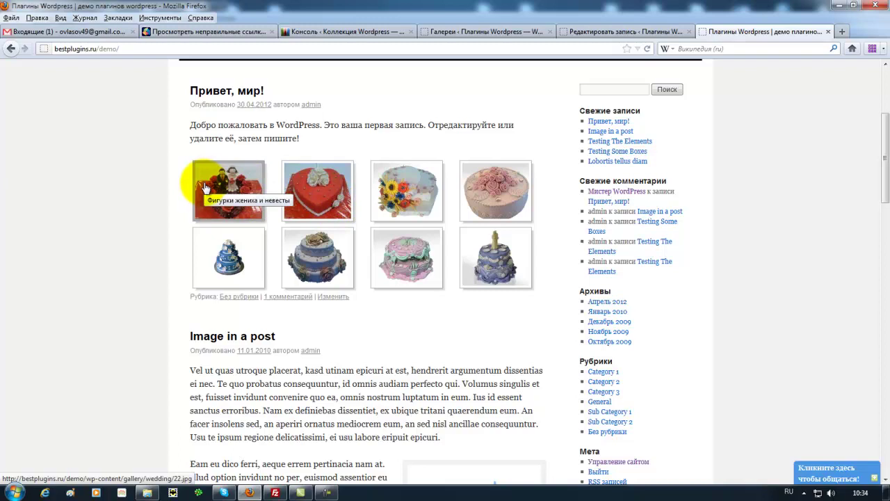
{"action": "left_click", "coordinate": [615, 30]}
{"action": "left_click", "coordinate": [717, 35]}
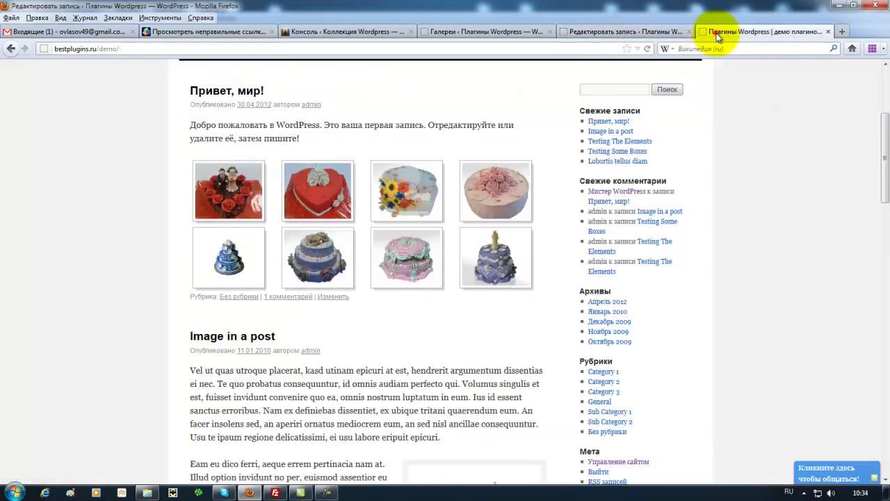
{"action": "left_click", "coordinate": [238, 203]}
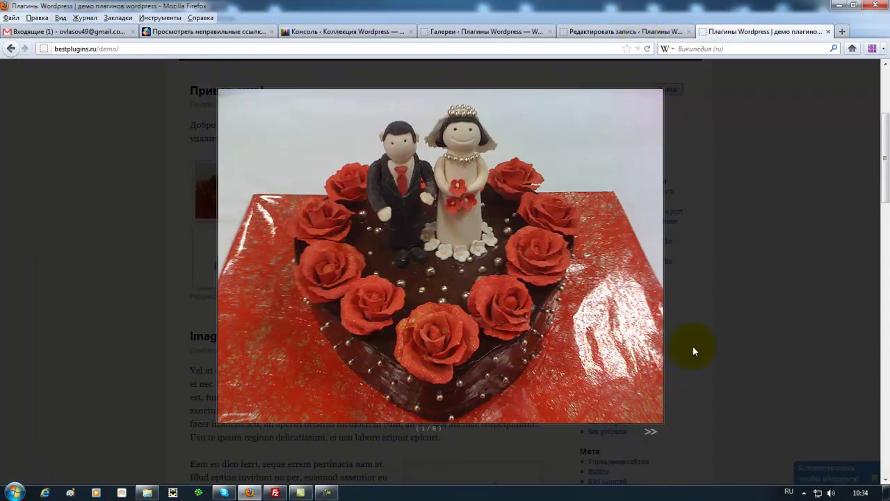
{"action": "left_click", "coordinate": [558, 336]}
- Give the image "Фигурки жениха и невесты" the description "Этот торт был сделан по заказу год назад..." and save the gallery
{"action": "left_click", "coordinate": [496, 33]}
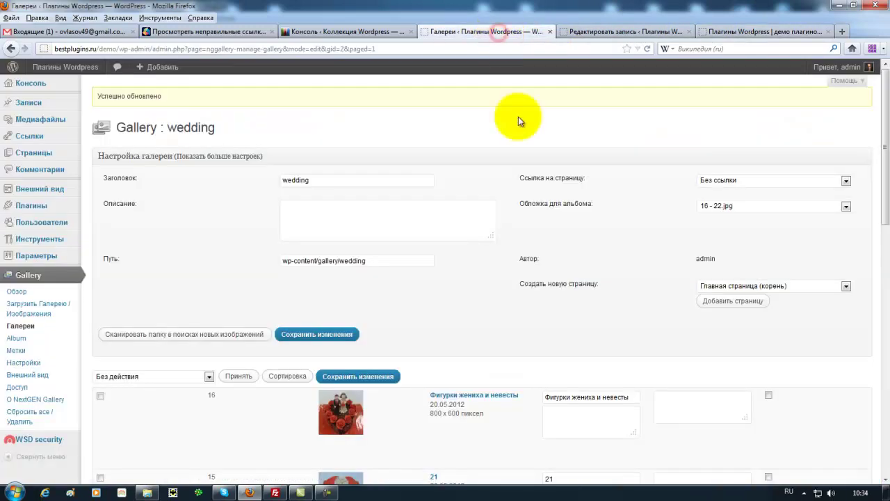
{"action": "scroll", "coordinate": [535, 358], "scroll_direction": "down", "scroll_amount": 3}
{"action": "left_click", "coordinate": [572, 288]}
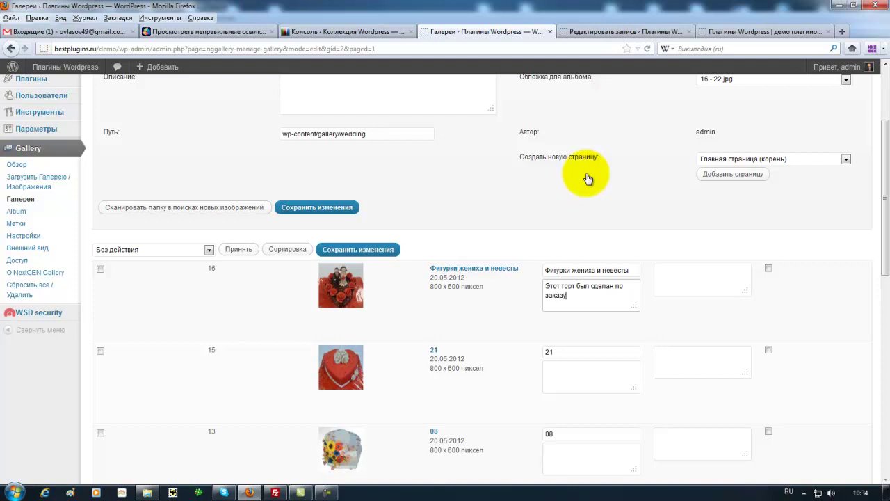
{"action": "type", "text": "назад..."}
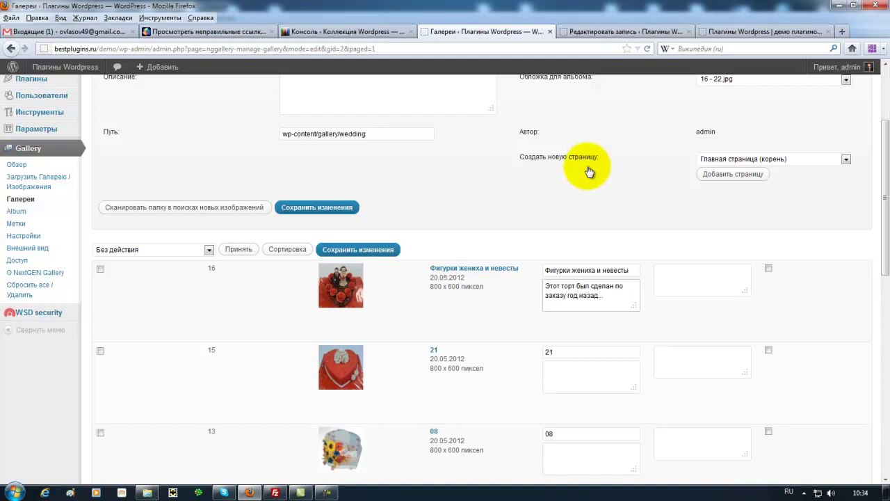
{"action": "left_click", "coordinate": [343, 249]}
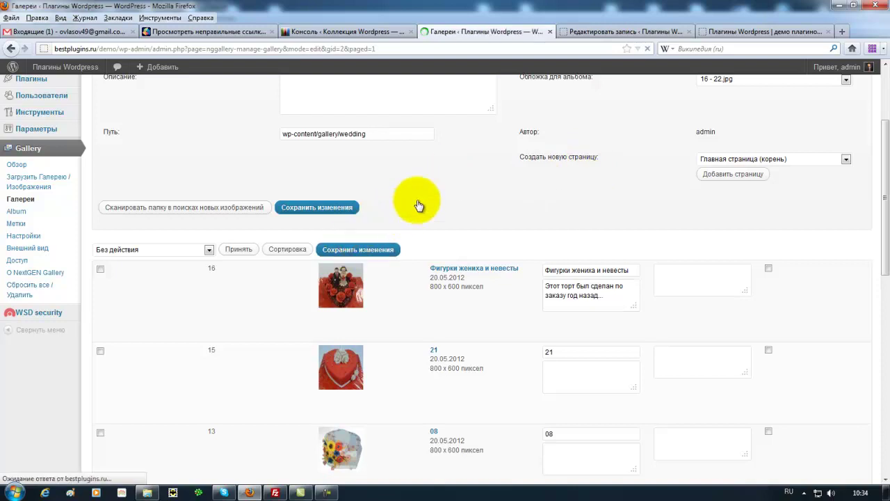
- Reload the front page and examine the caption under the enlarged bride-and-groom cake photo, closing the photo when done
{"action": "left_click", "coordinate": [708, 31]}
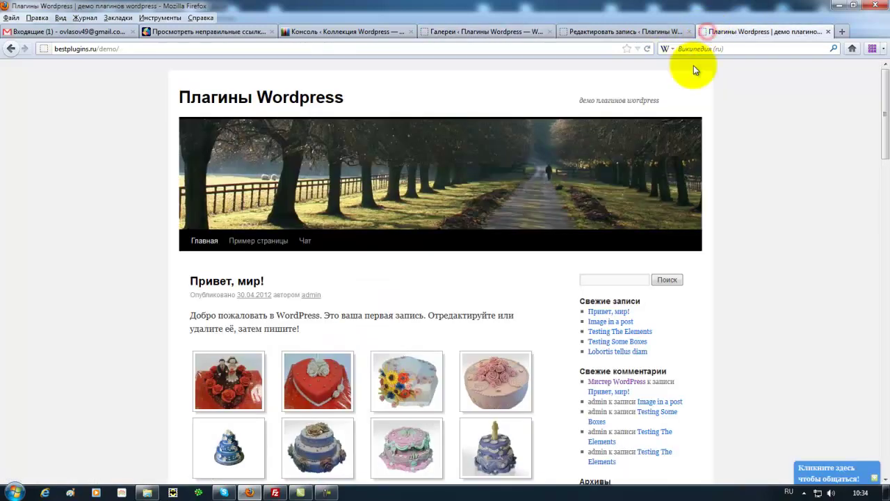
{"action": "left_click", "coordinate": [650, 49]}
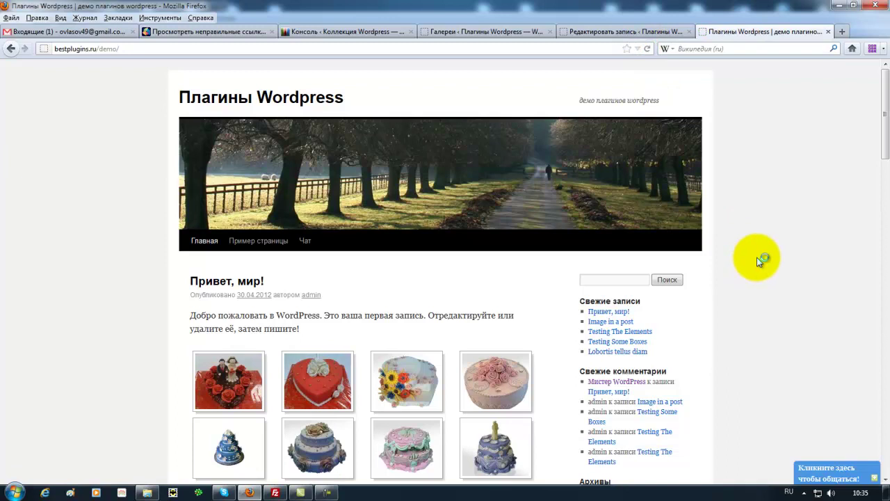
{"action": "scroll", "coordinate": [756, 257], "scroll_direction": "down", "scroll_amount": 3}
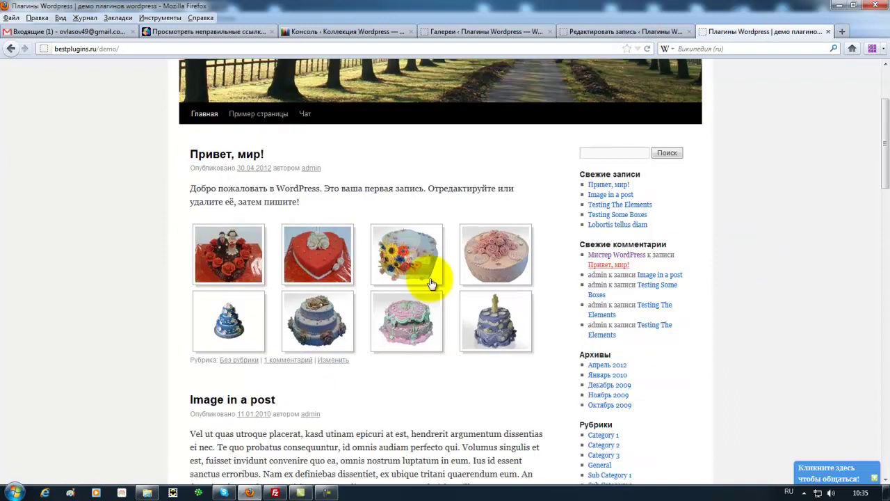
{"action": "left_click", "coordinate": [215, 268]}
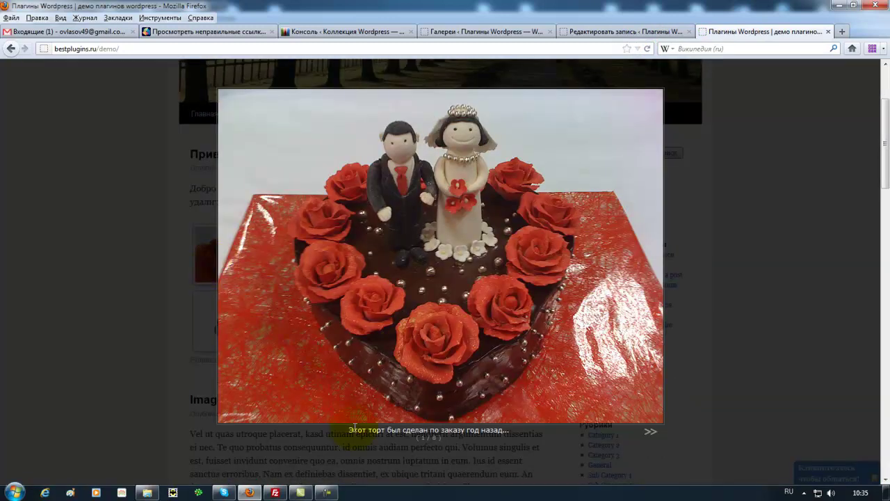
{"action": "left_click_drag", "start_coordinate": [348, 429], "coordinate": [496, 429]}
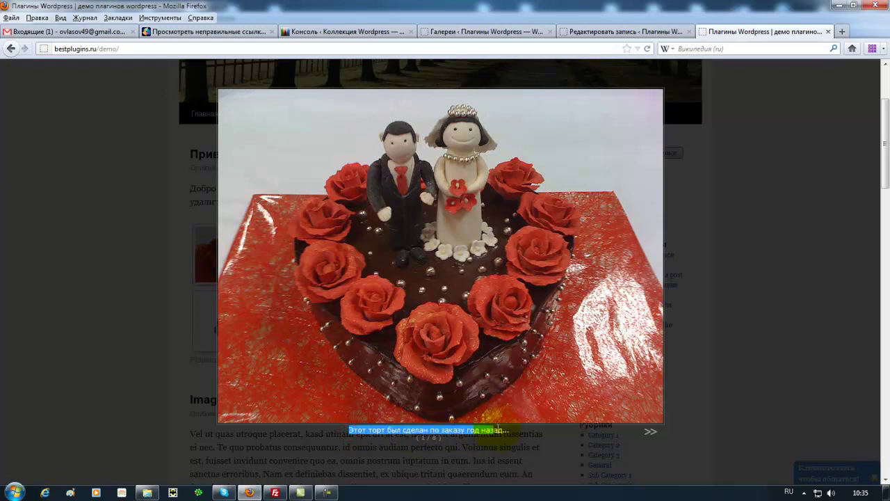
{"action": "left_click", "coordinate": [517, 359]}
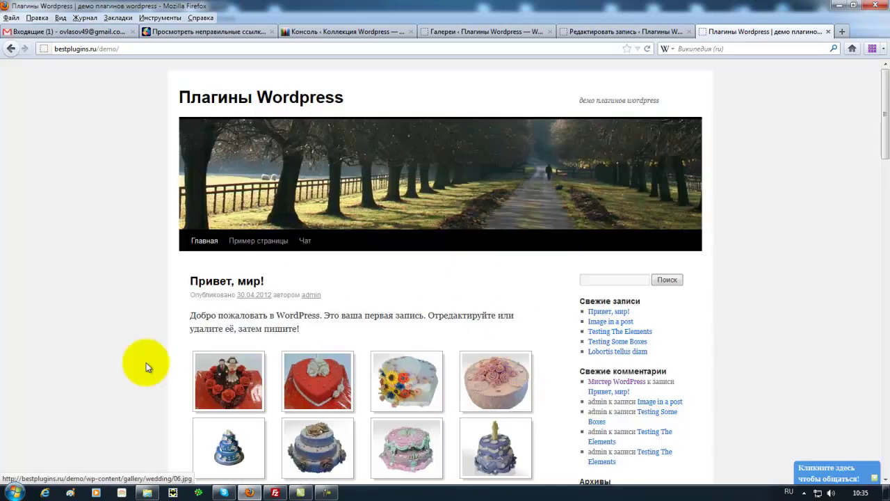
{"action": "left_click", "coordinate": [232, 384]}
{"action": "scroll", "coordinate": [142, 353], "scroll_direction": "down", "scroll_amount": 5}
{"action": "scroll", "coordinate": [142, 352], "scroll_direction": "up", "scroll_amount": 5}
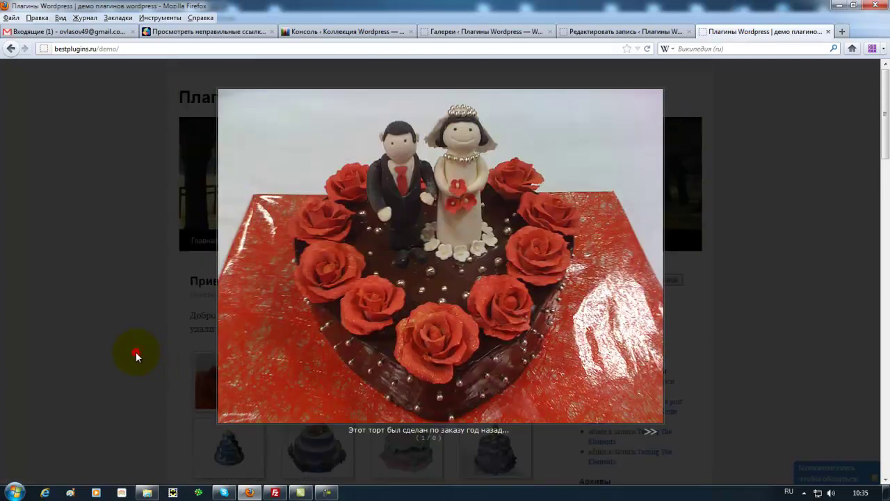
{"action": "left_click", "coordinate": [363, 348]}
{"action": "scroll", "coordinate": [95, 379], "scroll_direction": "down", "scroll_amount": 3}
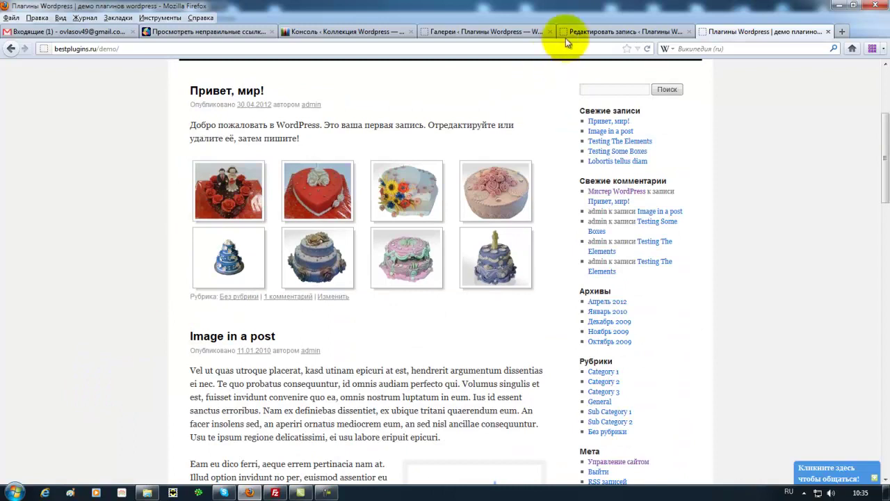
- Return to the NextGEN administration and open the Gallery section of the plugin settings
{"action": "left_click", "coordinate": [529, 31]}
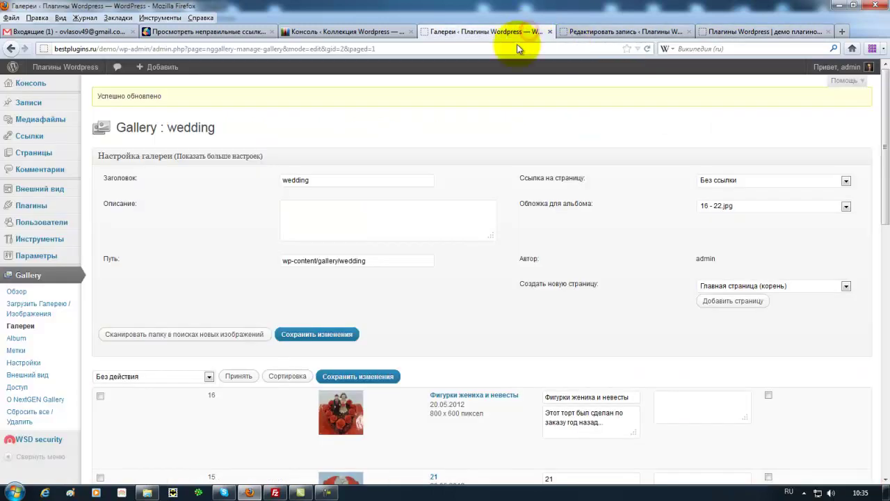
{"action": "scroll", "coordinate": [209, 273], "scroll_direction": "down", "scroll_amount": 2}
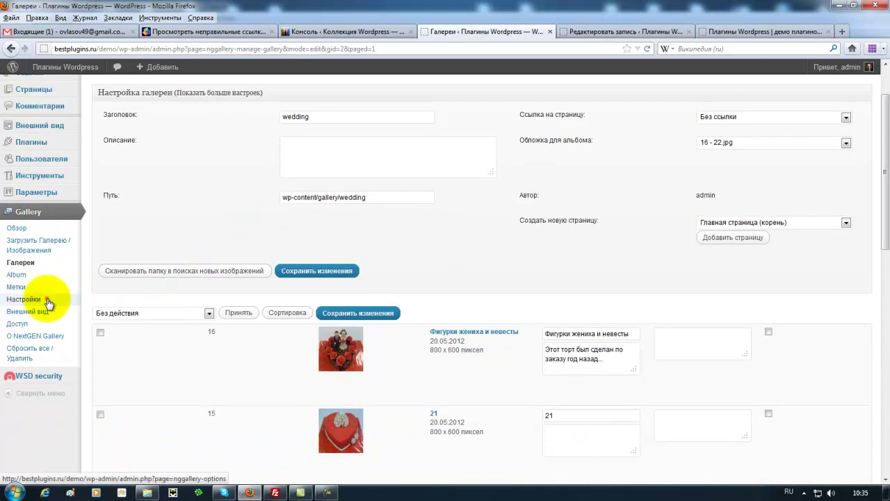
{"action": "left_click", "coordinate": [23, 299]}
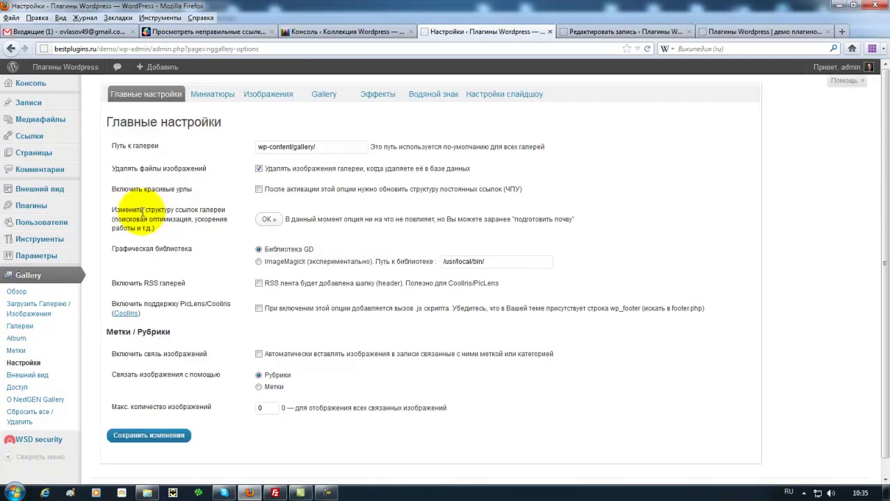
{"action": "left_click", "coordinate": [210, 94]}
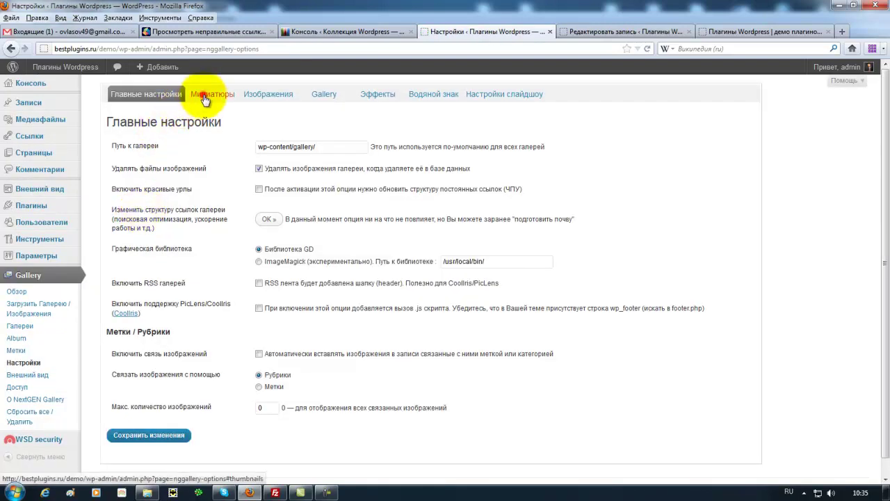
{"action": "left_click", "coordinate": [252, 95]}
{"action": "left_click", "coordinate": [324, 94]}
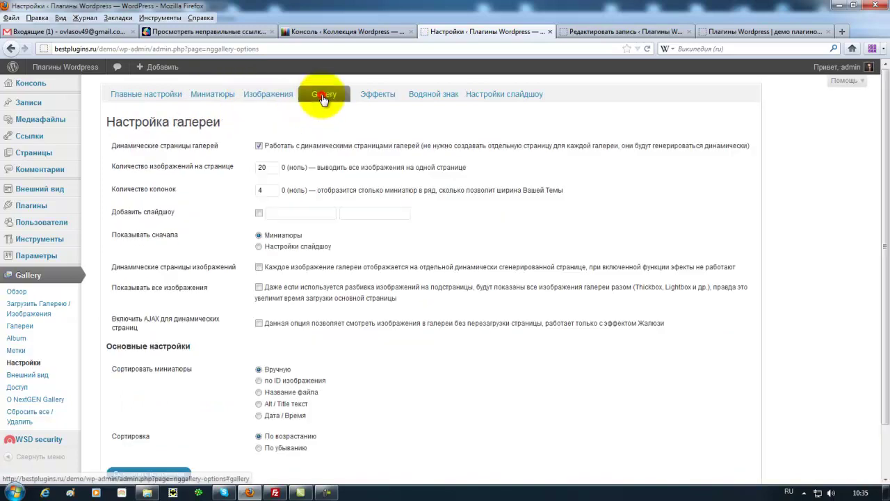
- Set the slideshow link text to "[Показать как слайдшоу]" in the gallery settings
{"action": "left_click", "coordinate": [299, 212]}
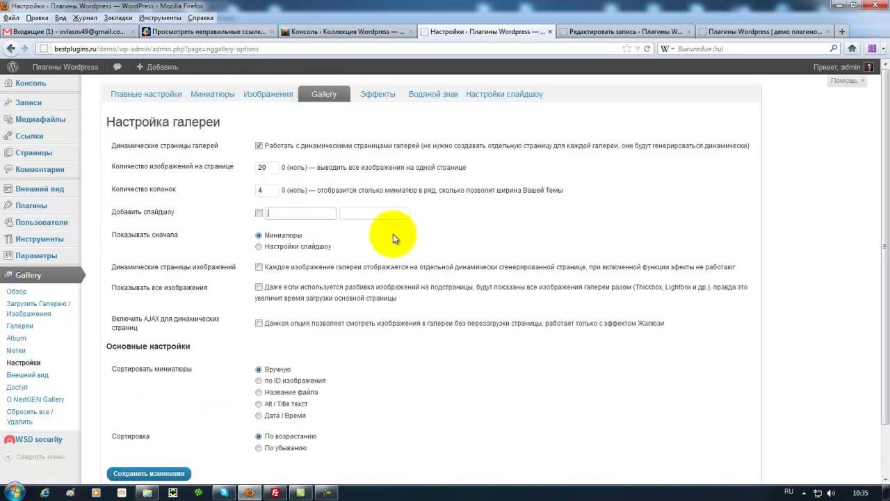
{"action": "key", "text": "alt+shift"}
{"action": "type", "text": "["}
{"action": "key", "text": "alt+shift"}
{"action": "type", "text": "Показать как слайдшоу"}
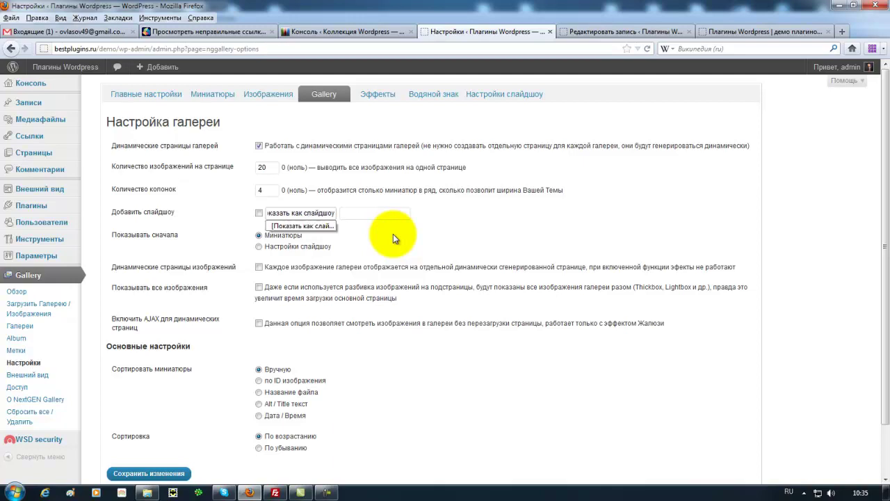
{"action": "key", "text": "Tab"}
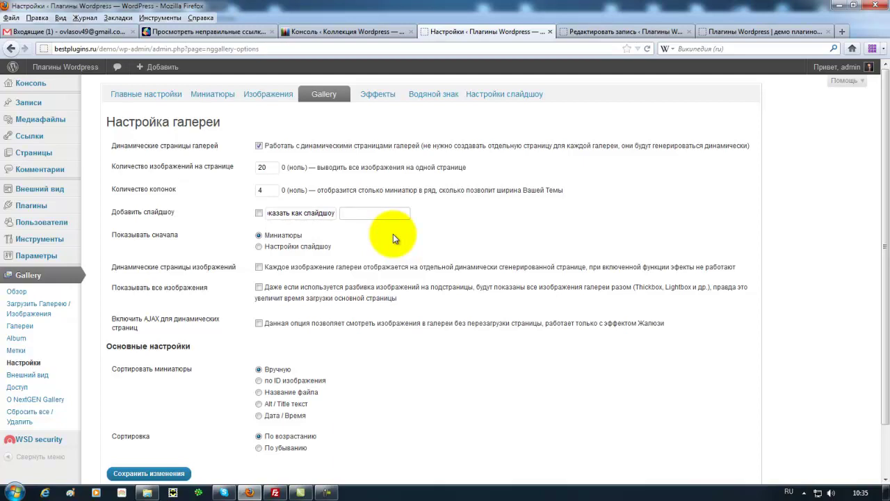
- Set the link text for returning to the thumbnails to "[Показать галерею]" and save the gallery settings
{"action": "key", "text": "alt+shift"}
{"action": "key", "text": "alt+shift"}
{"action": "type", "text": "[Показать галерею]"}
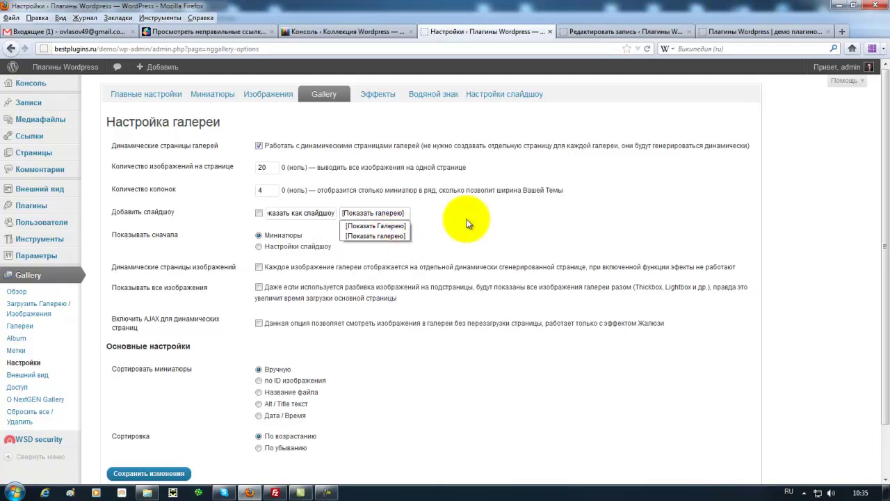
{"action": "left_click", "coordinate": [469, 220]}
{"action": "left_click", "coordinate": [149, 473]}
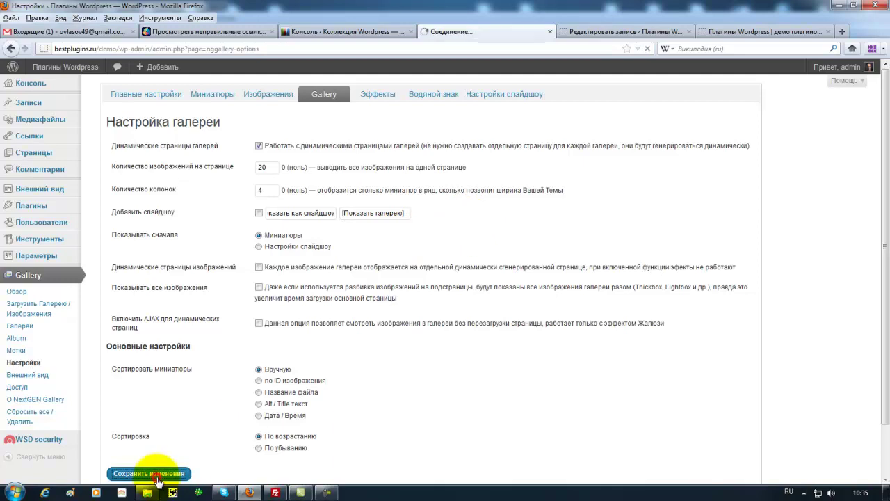
- Reload the front page to check its gallery for the slideshow link, and return to the gallery settings
{"action": "left_click", "coordinate": [736, 31]}
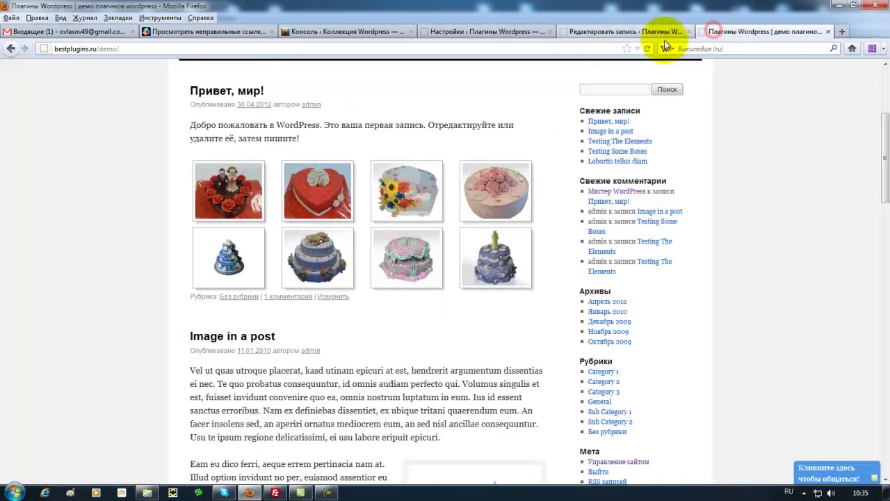
{"action": "left_click", "coordinate": [648, 49]}
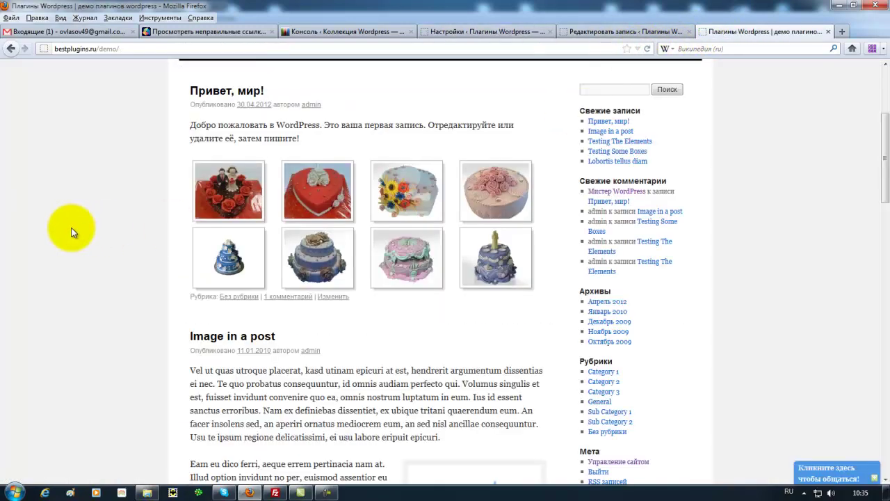
{"action": "left_click", "coordinate": [452, 31]}
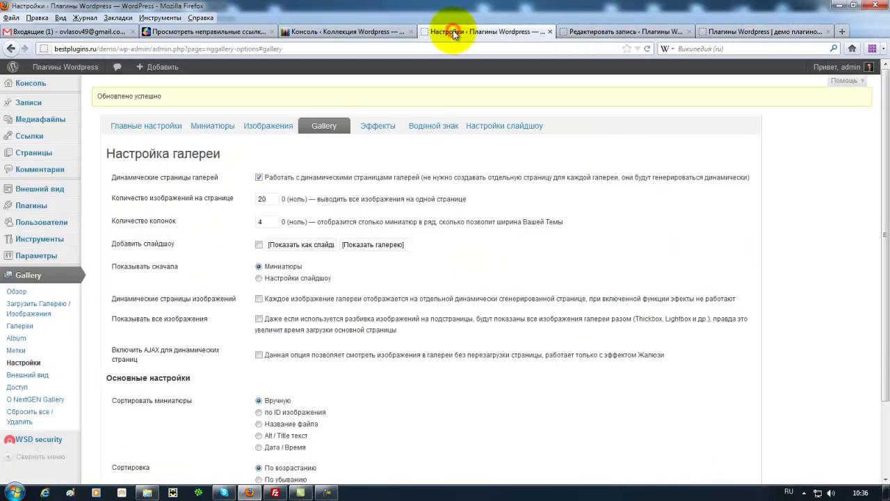
- Enable the option "Добавить слайдшоу" in the gallery settings and save the changes
{"action": "left_click", "coordinate": [259, 244]}
{"action": "scroll", "coordinate": [216, 362], "scroll_direction": "down", "scroll_amount": 2}
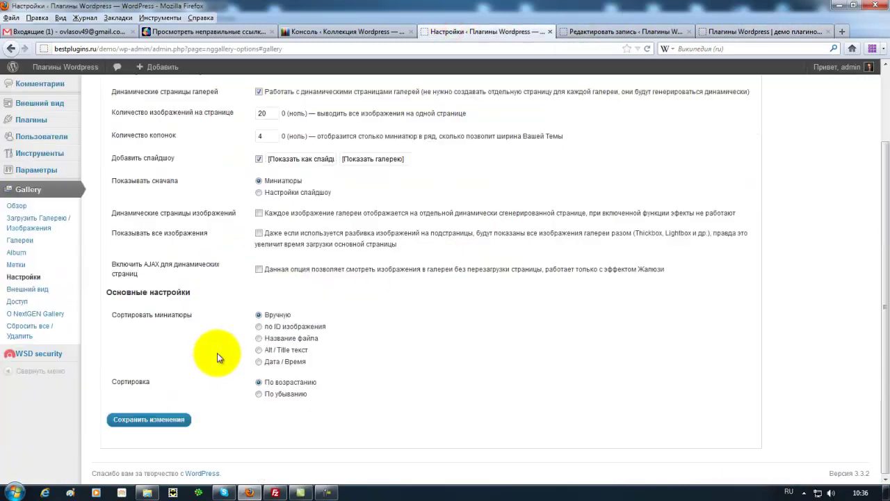
{"action": "left_click", "coordinate": [137, 421]}
- Reload the front page, show the wedding gallery as a slideshow and watch it in the post
{"action": "left_click", "coordinate": [713, 31]}
{"action": "left_click", "coordinate": [650, 50]}
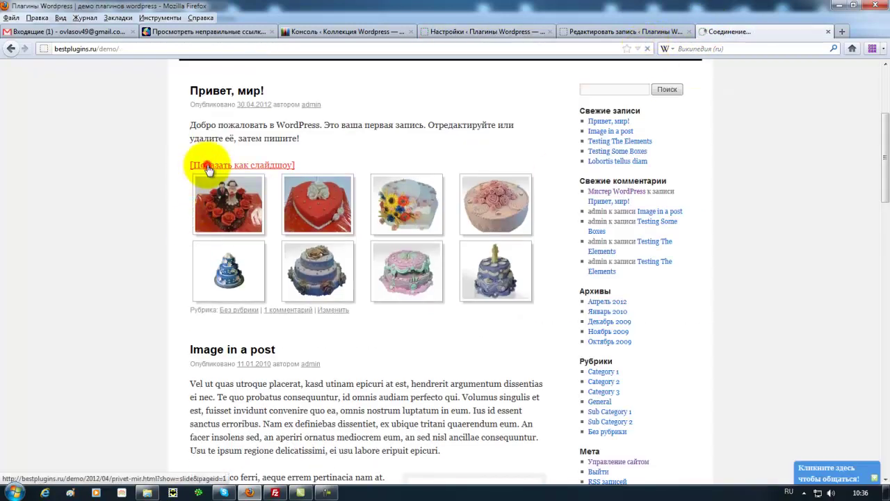
{"action": "left_click", "coordinate": [208, 165]}
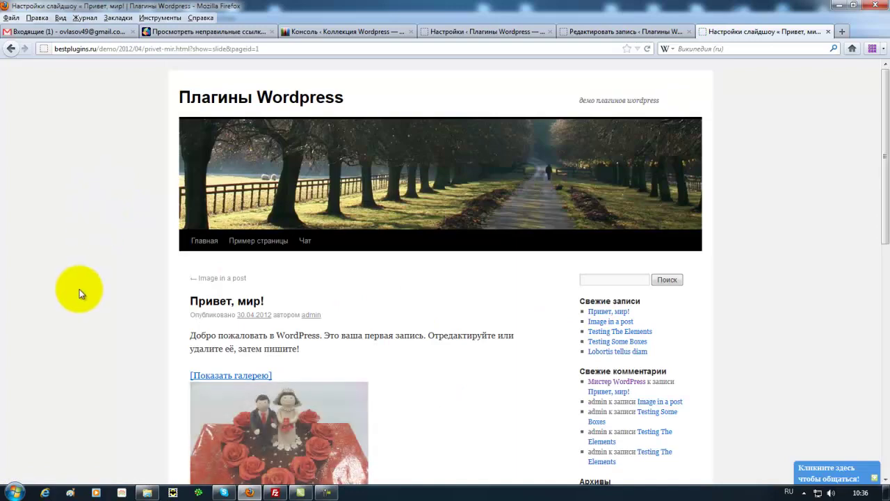
{"action": "scroll", "coordinate": [79, 289], "scroll_direction": "down", "scroll_amount": 3}
{"action": "scroll", "coordinate": [75, 284], "scroll_direction": "down", "scroll_amount": 3}
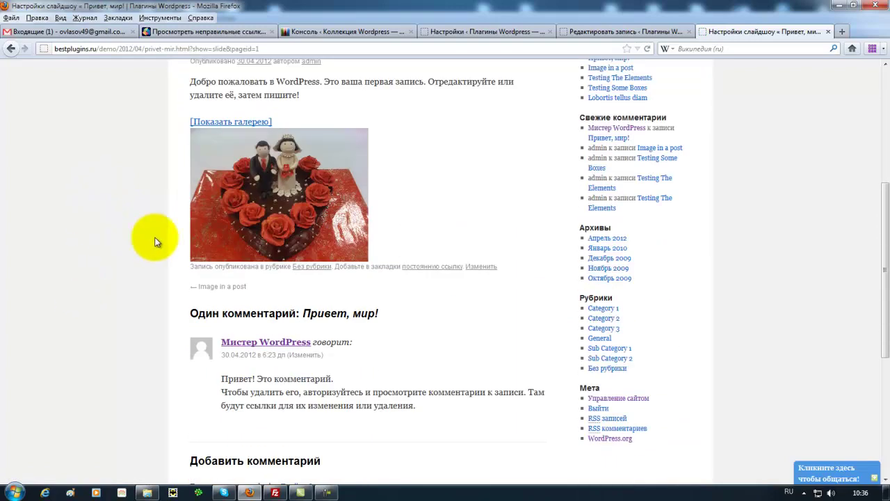
{"action": "left_click", "coordinate": [236, 143]}
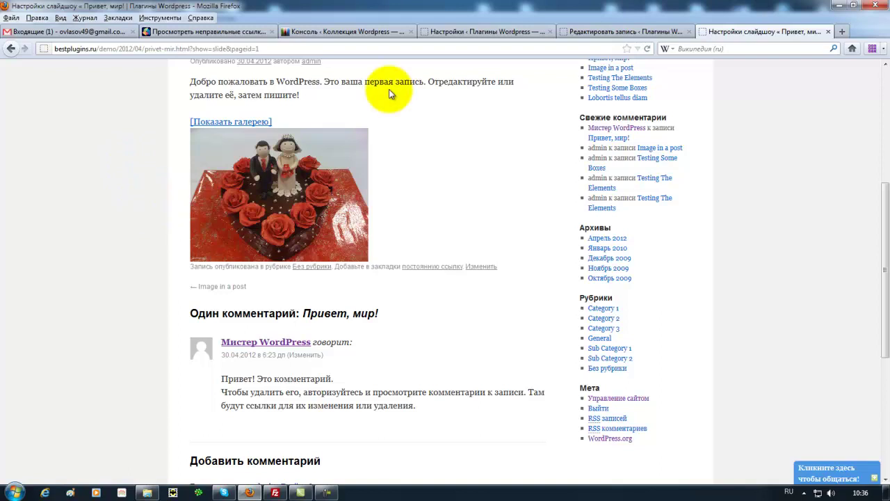
- Return to the gallery plugin settings and set the duration of one slide to 4 seconds in the slideshow settings
{"action": "left_click", "coordinate": [586, 32]}
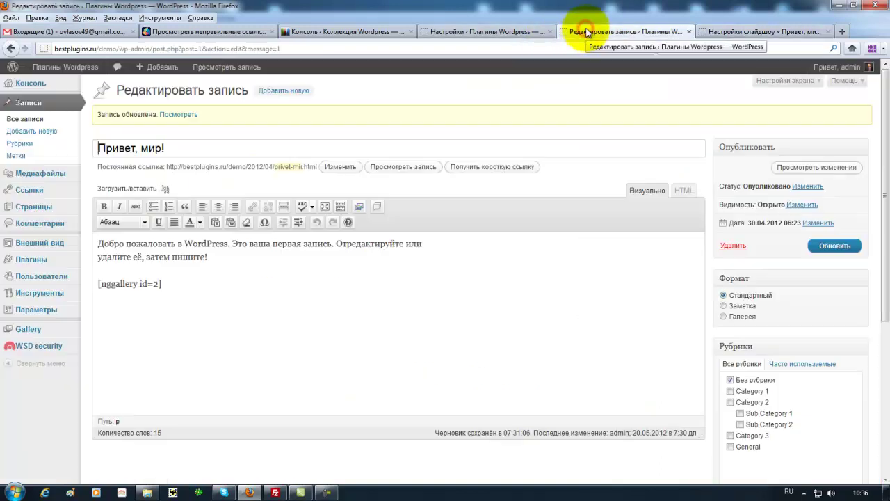
{"action": "left_click", "coordinate": [529, 29]}
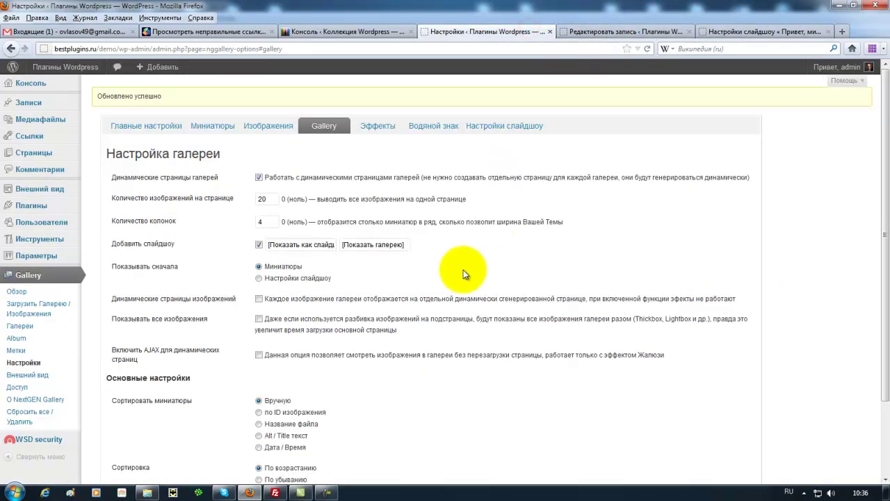
{"action": "scroll", "coordinate": [463, 271], "scroll_direction": "down", "scroll_amount": 2}
{"action": "scroll", "coordinate": [432, 272], "scroll_direction": "up", "scroll_amount": 2}
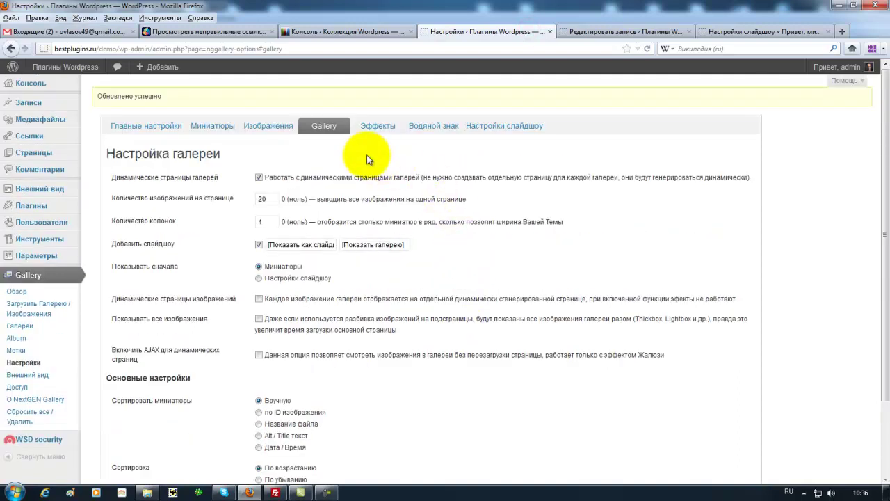
{"action": "left_click", "coordinate": [480, 126]}
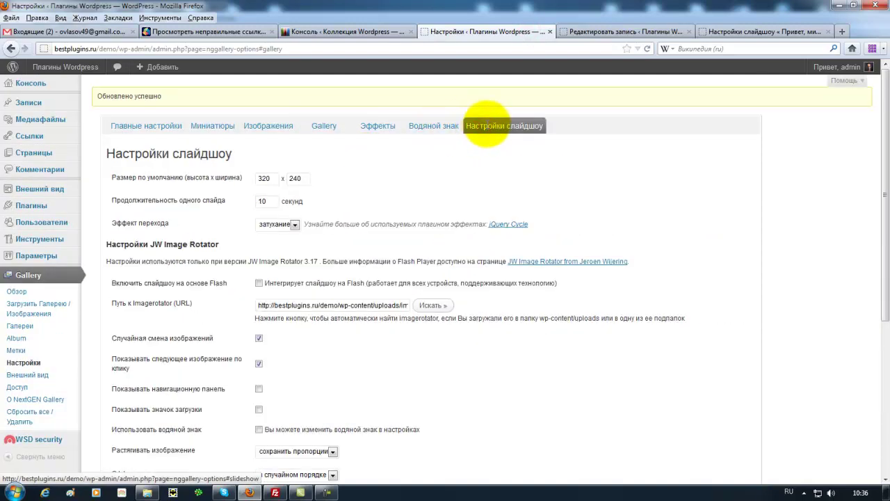
{"action": "left_click_drag", "start_coordinate": [269, 201], "coordinate": [249, 201]}
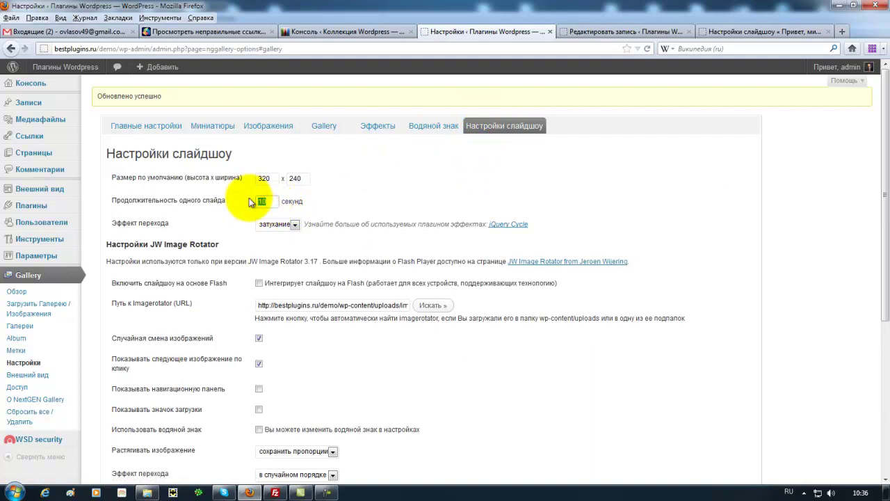
{"action": "type", "text": "4"}
- Set the default slideshow size to 600 x 400 and save the slideshow settings
{"action": "left_click", "coordinate": [268, 177]}
{"action": "left_click_drag", "start_coordinate": [268, 177], "coordinate": [257, 176]}
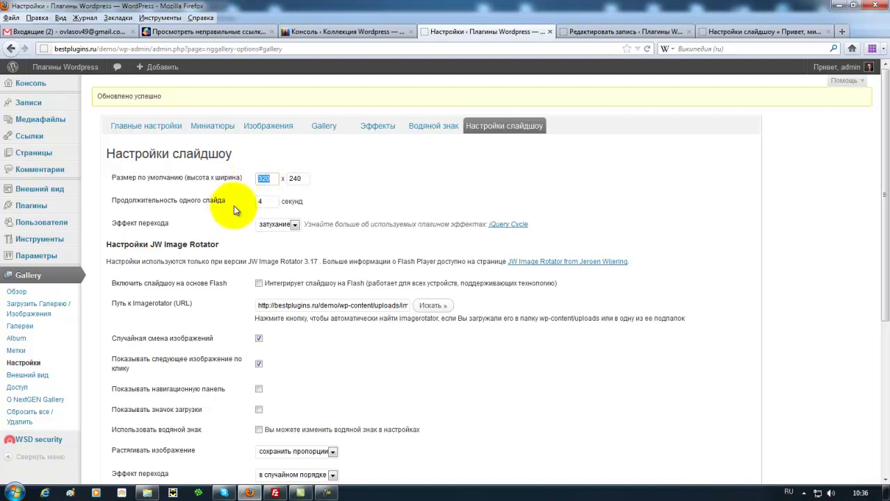
{"action": "type", "text": "600"}
{"action": "key", "text": "Tab"}
{"action": "type", "text": "40"}
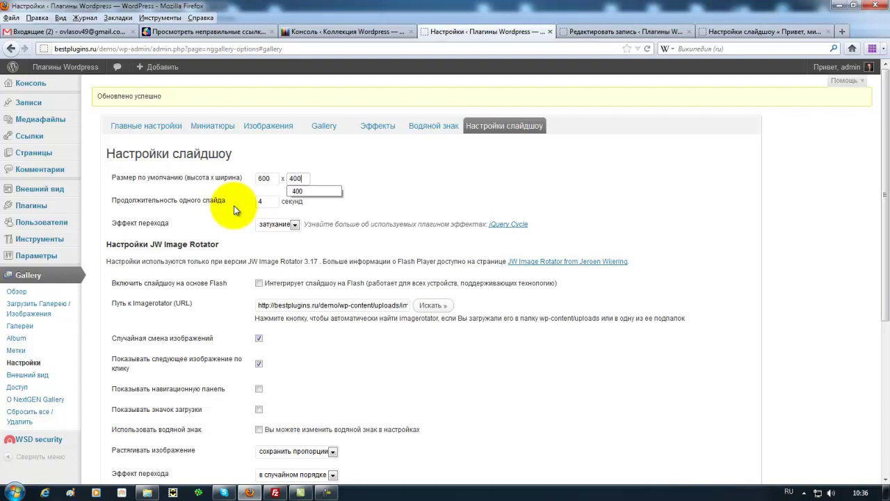
{"action": "type", "text": "0"}
{"action": "scroll", "coordinate": [219, 306], "scroll_direction": "down", "scroll_amount": 4}
{"action": "left_click", "coordinate": [179, 418]}
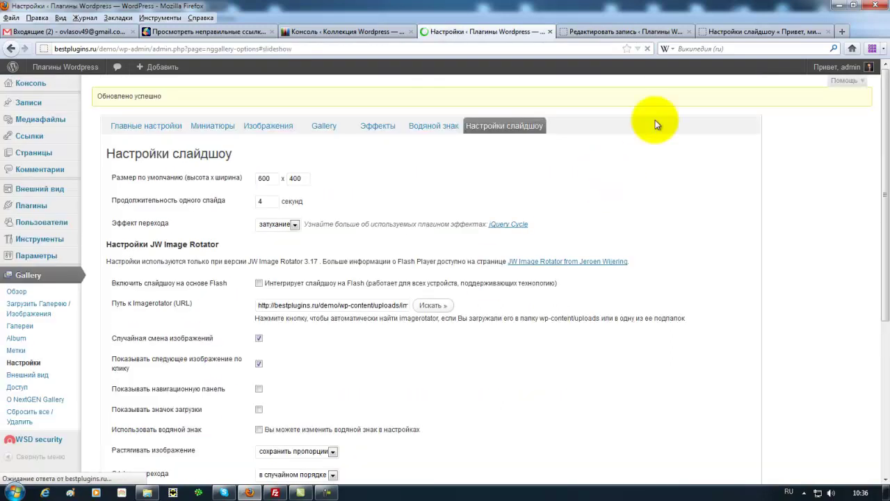
- Reload the post to watch the slideshow with the new size and timing, and return to the slideshow settings
{"action": "left_click", "coordinate": [704, 32]}
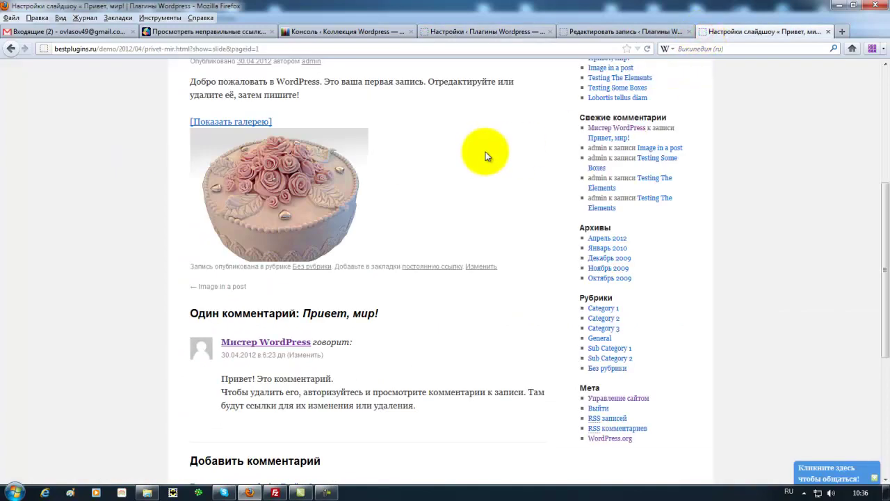
{"action": "key", "text": "F5"}
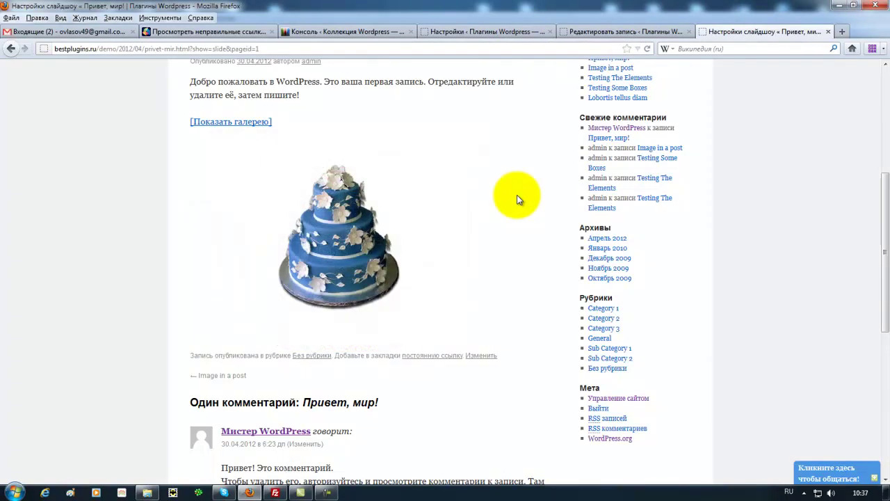
{"action": "left_click", "coordinate": [470, 33]}
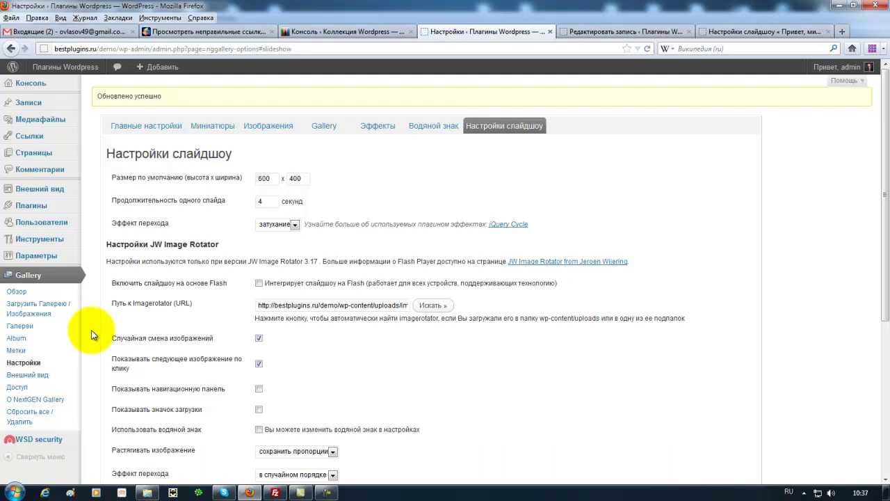
{"action": "key", "text": "F5"}
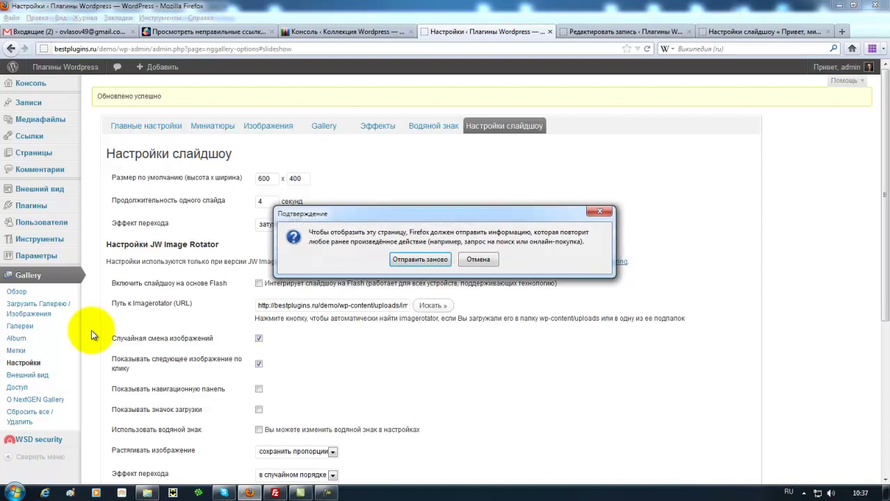
{"action": "left_click", "coordinate": [480, 259]}
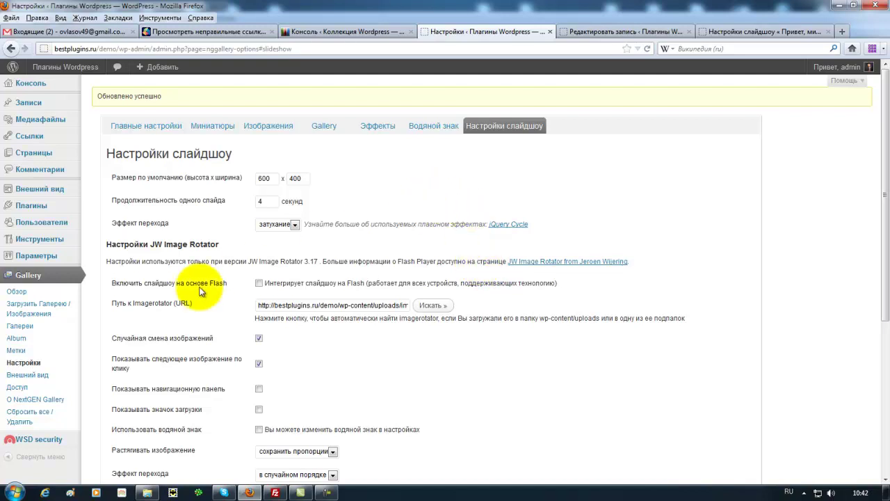
- Open the gallery upload page, and in Windows Explorer pack images 03, 04, 07, 09, 10, 11, 15 and 16 into the ZIP archive 800x600.zip
{"action": "left_click", "coordinate": [48, 319]}
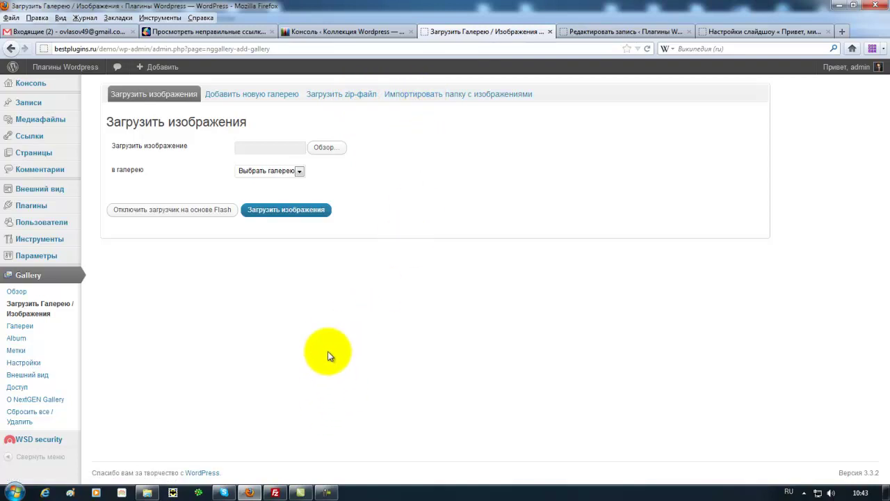
{"action": "left_click", "coordinate": [147, 492]}
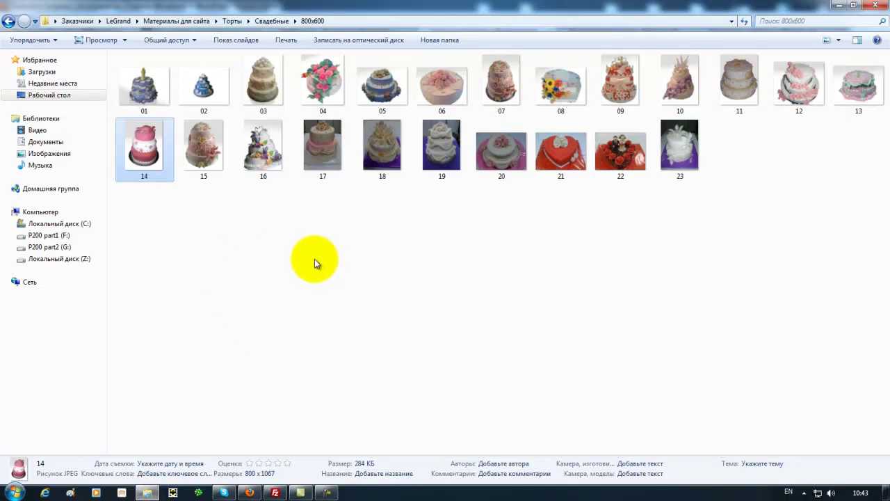
{"action": "left_click", "coordinate": [263, 93]}
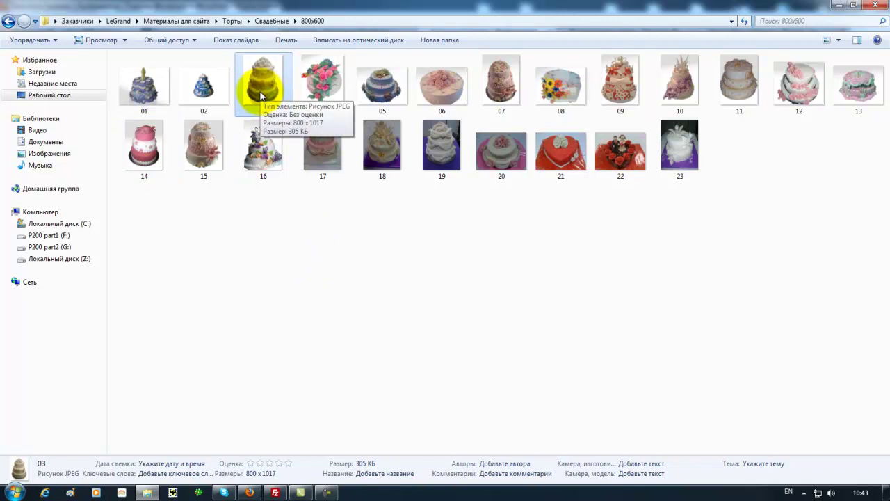
{"action": "left_click", "coordinate": [320, 82], "text": "ctrl"}
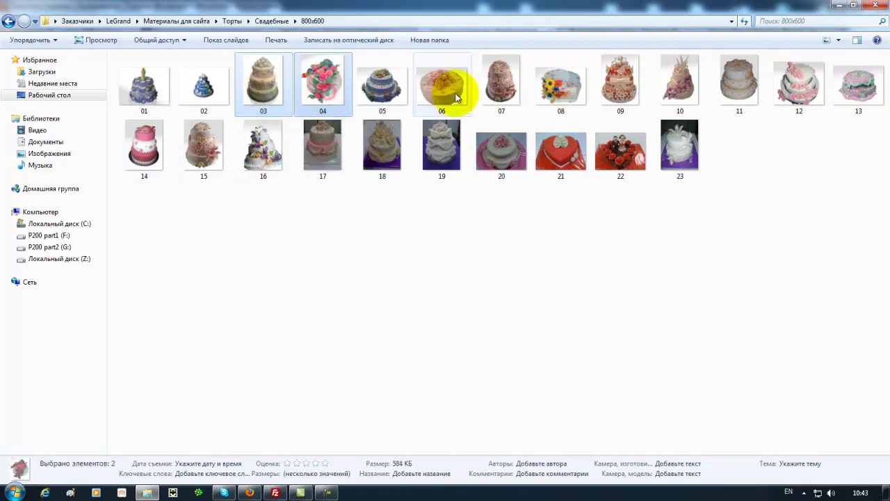
{"action": "left_click", "coordinate": [497, 97], "text": "ctrl"}
{"action": "left_click", "coordinate": [640, 84], "text": "ctrl"}
{"action": "left_click", "coordinate": [672, 89], "text": "ctrl"}
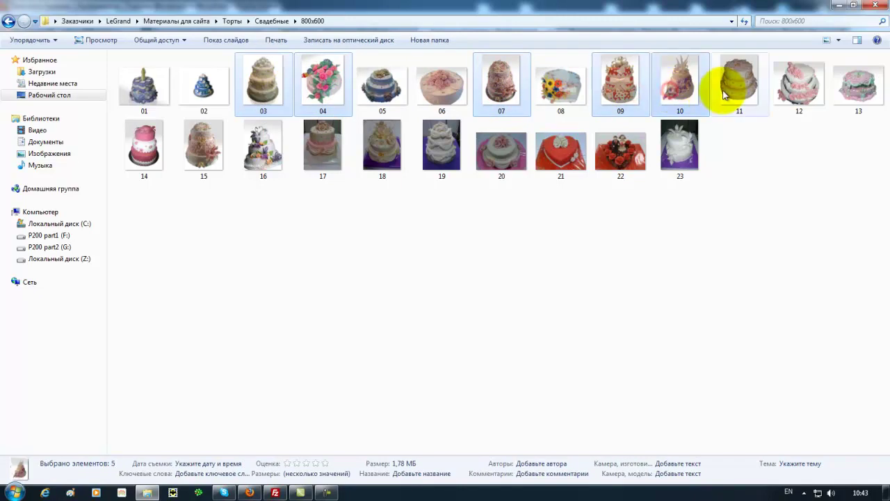
{"action": "left_click", "coordinate": [723, 94], "text": "ctrl"}
{"action": "left_click", "coordinate": [217, 160], "text": "ctrl"}
{"action": "left_click", "coordinate": [252, 167], "text": "ctrl"}
{"action": "right_click", "coordinate": [258, 166]}
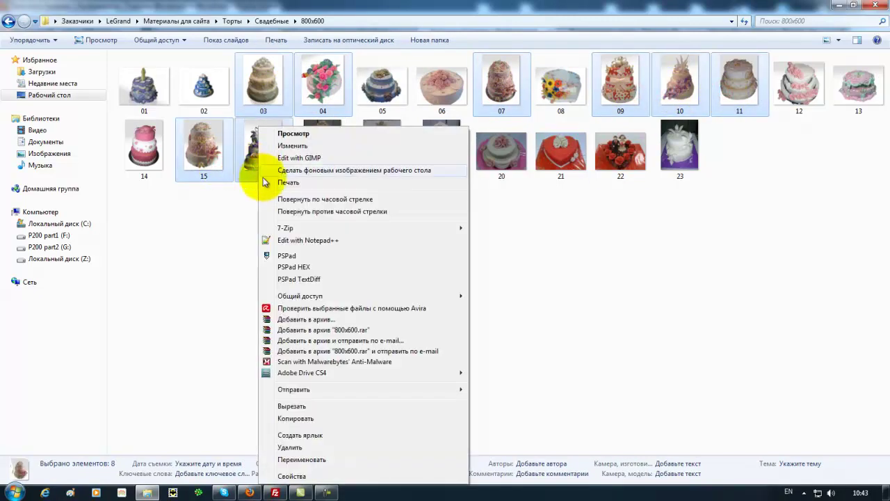
{"action": "left_click", "coordinate": [290, 320]}
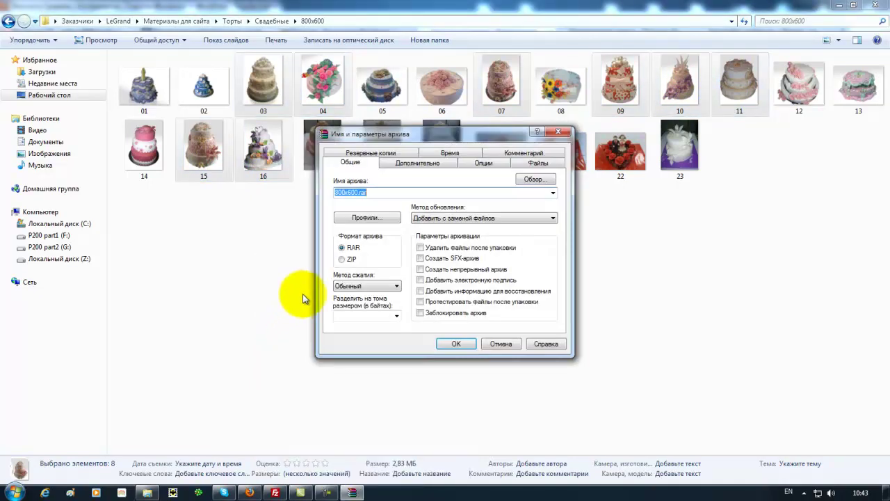
{"action": "left_click", "coordinate": [342, 258]}
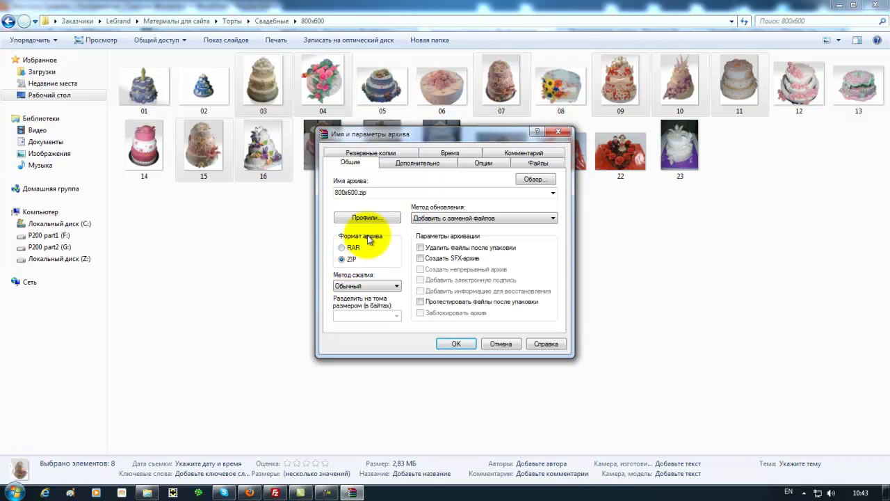
{"action": "left_click", "coordinate": [455, 344]}
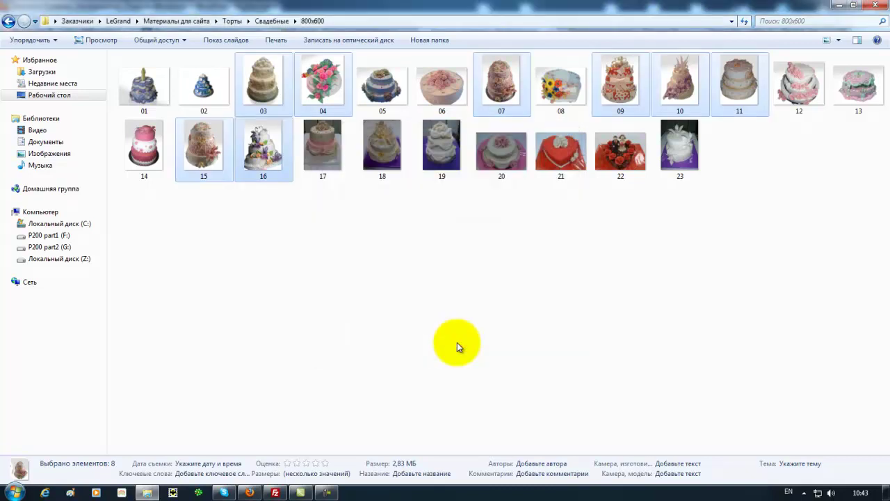
{"action": "left_click", "coordinate": [734, 141]}
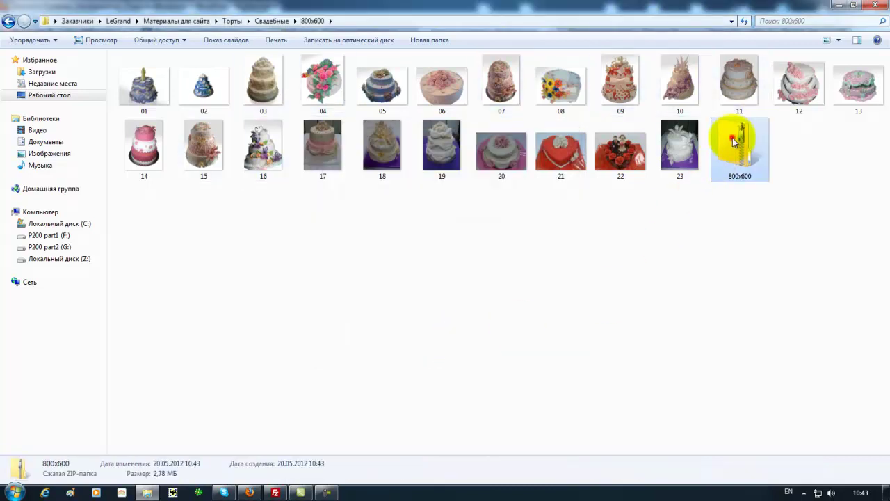
{"action": "left_click", "coordinate": [837, 6]}
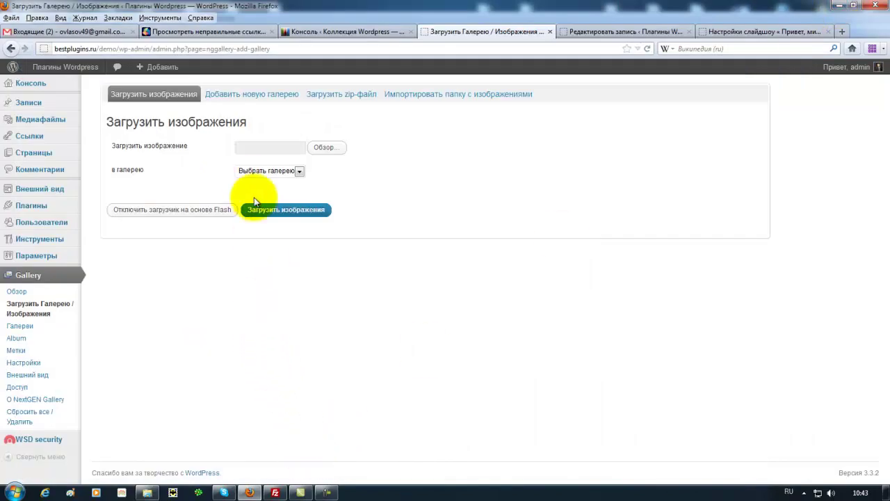
- Add a new empty gallery named "wedding2" on the gallery upload page
{"action": "left_click", "coordinate": [253, 99]}
{"action": "left_click", "coordinate": [270, 145]}
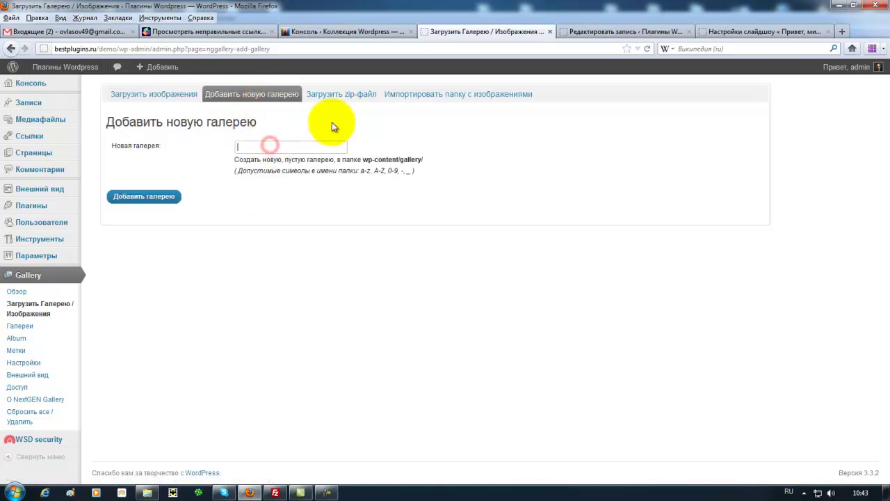
{"action": "type", "text": "цуввштп2"}
{"action": "key", "text": "BackSpace"}
{"action": "key", "text": "BackSpace"}
{"action": "key", "text": "BackSpace"}
{"action": "key", "text": "BackSpace"}
{"action": "key", "text": "BackSpace"}
{"action": "key", "text": "BackSpace"}
{"action": "key", "text": "BackSpace"}
{"action": "key", "text": "alt+shift"}
{"action": "type", "text": "wedding"}
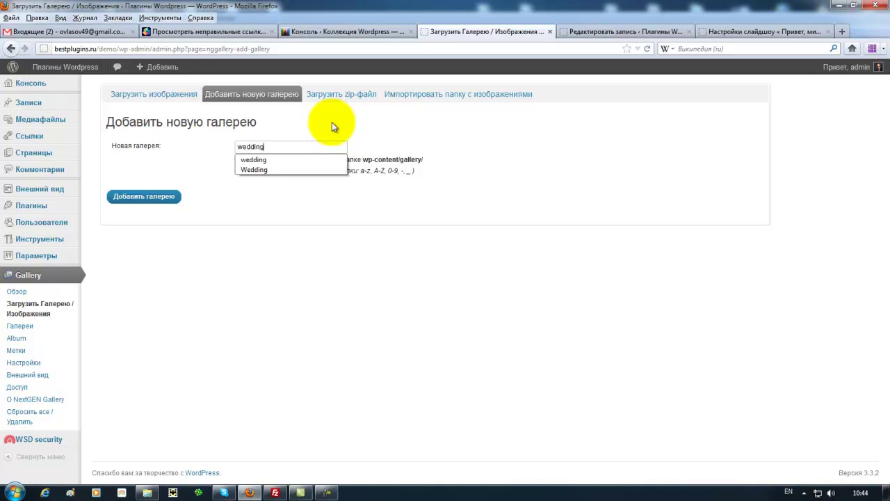
{"action": "type", "text": "2"}
{"action": "left_click", "coordinate": [167, 198]}
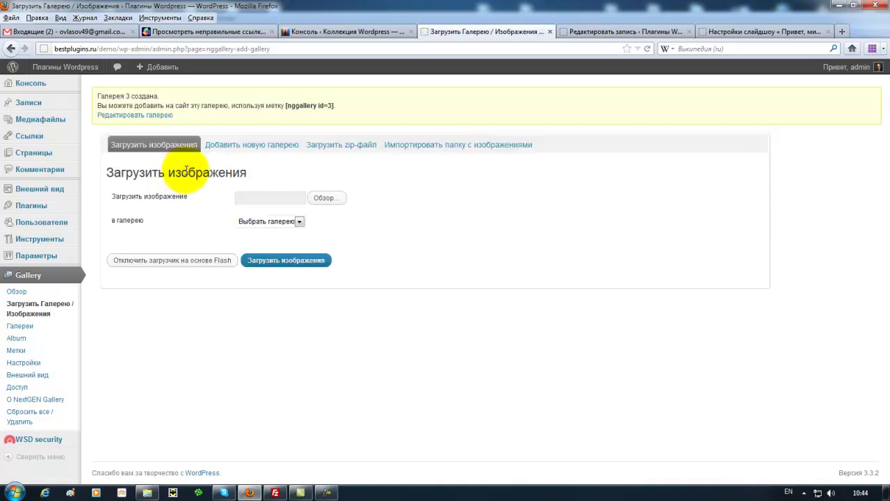
{"action": "double_click", "coordinate": [331, 105]}
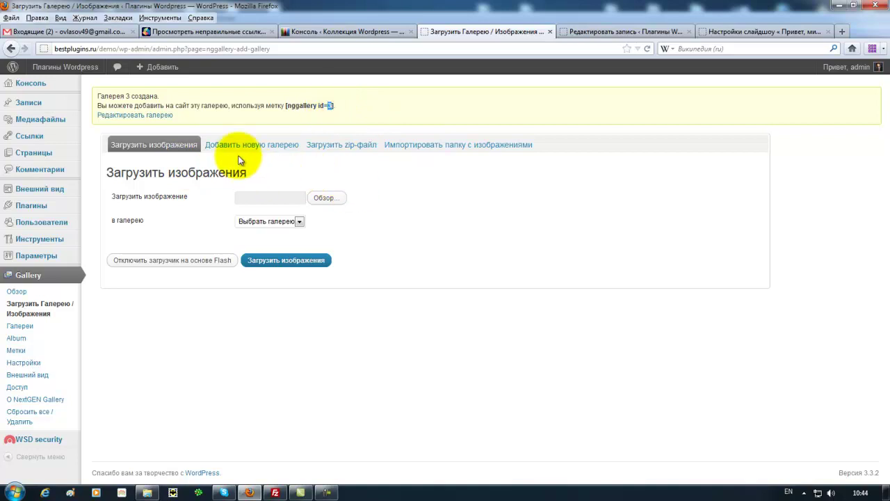
- Open the ZIP upload form and choose the archive 800x600 from Заказчики\LeGrand\Материалы для сайта\Торты\Свадебные\800x600 on the desktop
{"action": "left_click", "coordinate": [339, 145]}
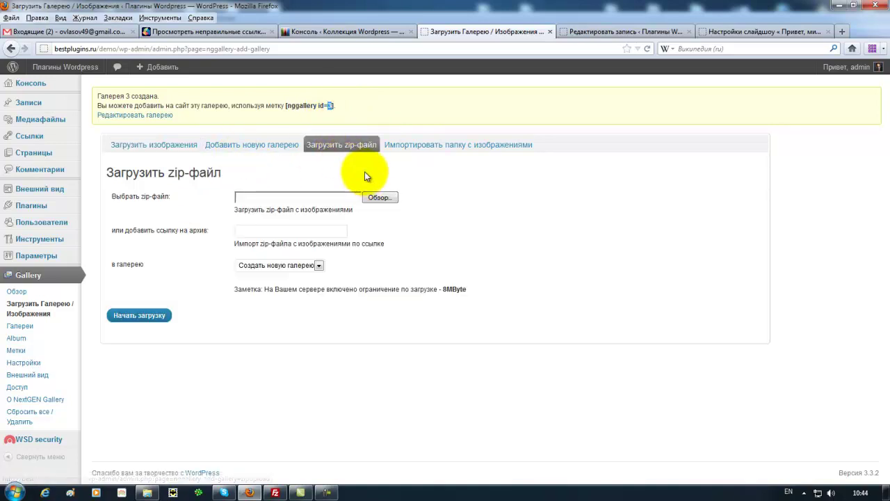
{"action": "left_click", "coordinate": [373, 199]}
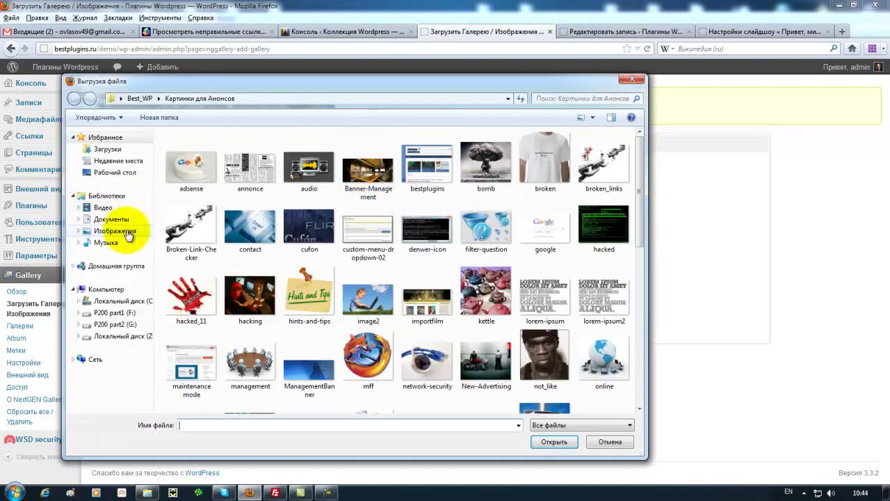
{"action": "left_click", "coordinate": [118, 173]}
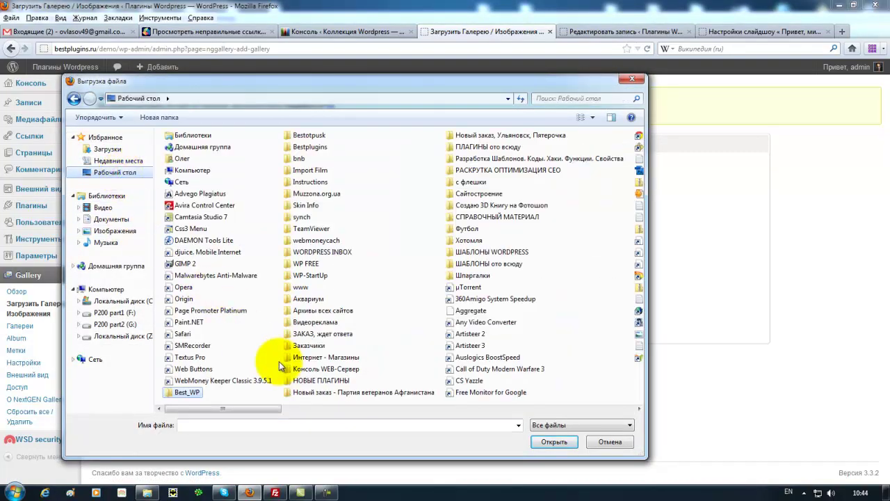
{"action": "double_click", "coordinate": [297, 346]}
{"action": "double_click", "coordinate": [190, 207]}
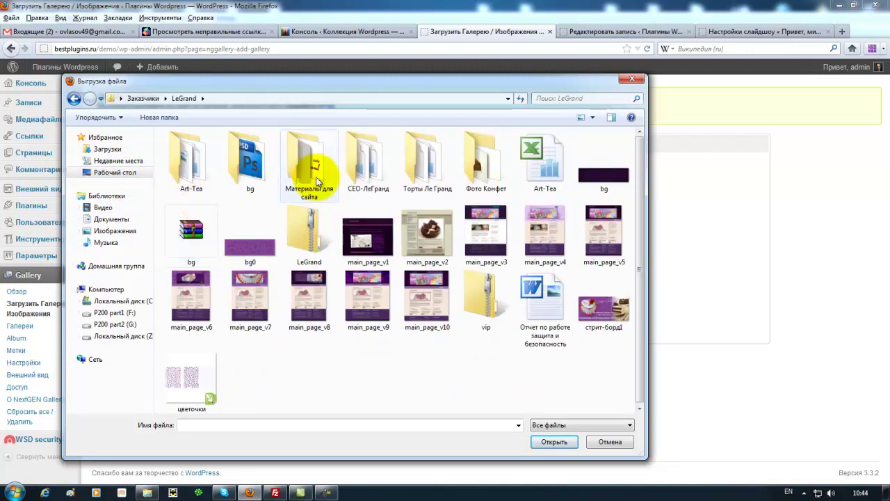
{"action": "double_click", "coordinate": [313, 167]}
{"action": "double_click", "coordinate": [251, 174]}
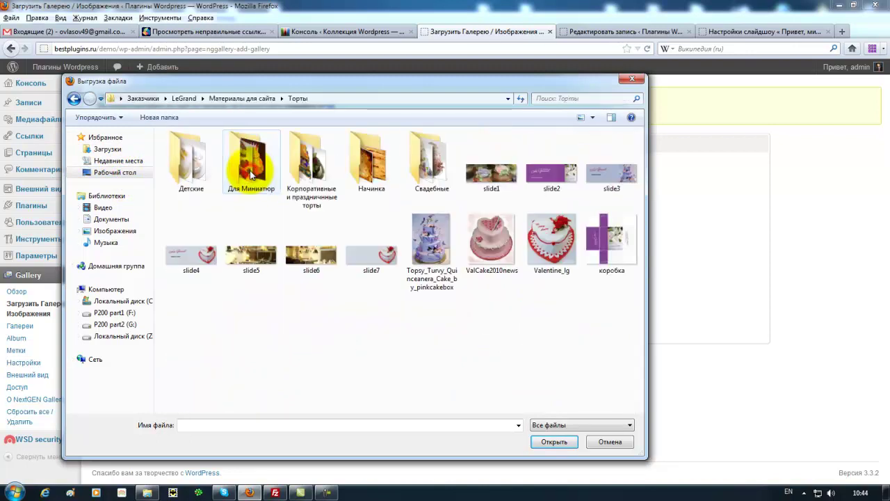
{"action": "double_click", "coordinate": [426, 161]}
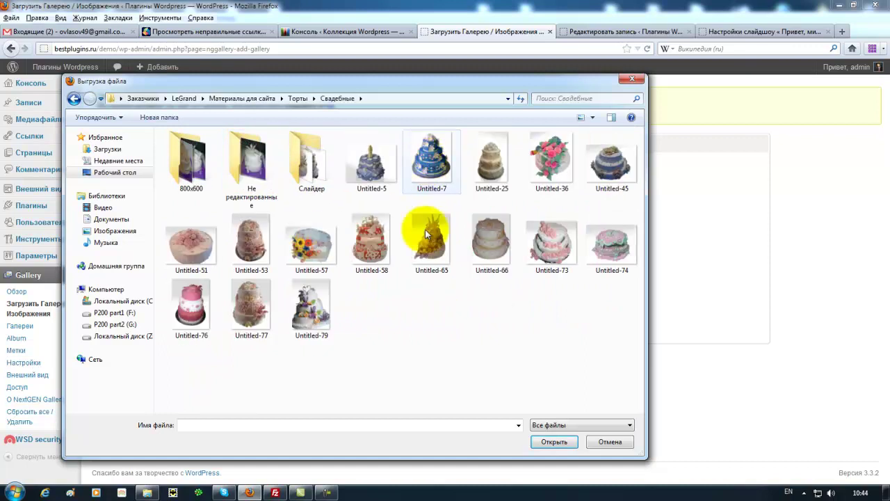
{"action": "left_click", "coordinate": [189, 172]}
{"action": "double_click", "coordinate": [189, 172]}
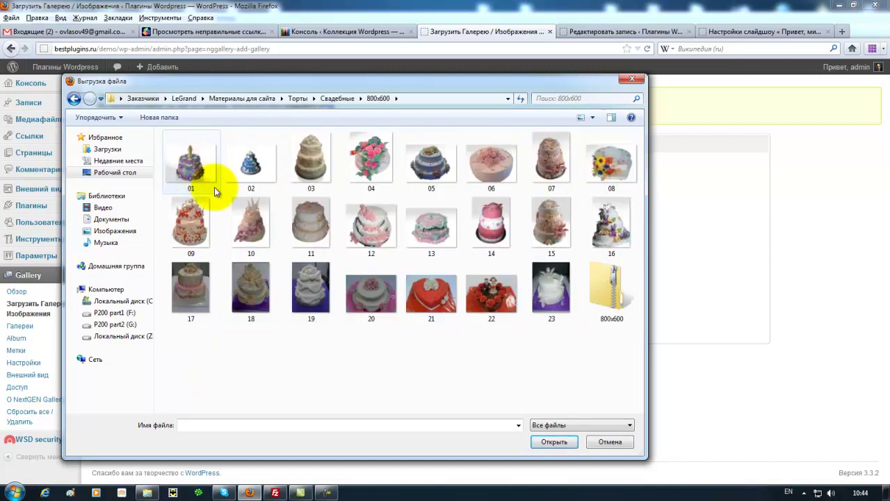
{"action": "left_click", "coordinate": [607, 292]}
{"action": "left_click", "coordinate": [555, 442]}
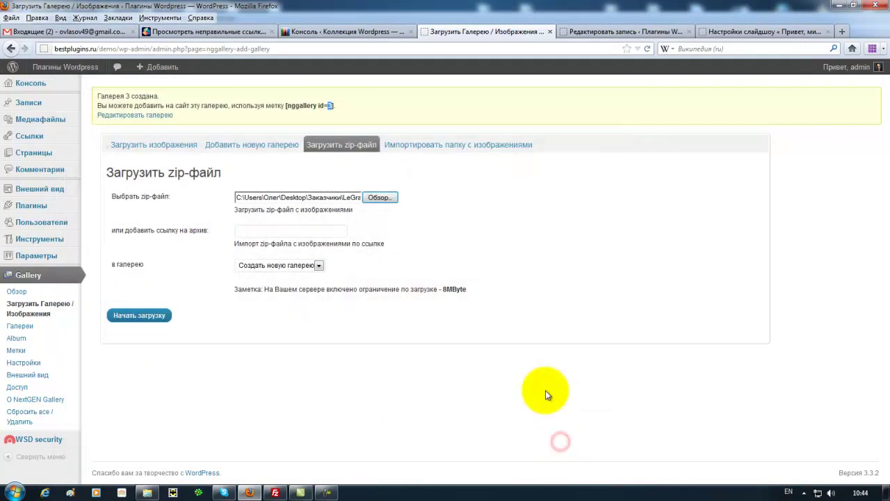
- Set gallery "3 - wedding2" as the destination and upload the ZIP archive, noting the server's upload size limit
{"action": "left_click", "coordinate": [318, 267]}
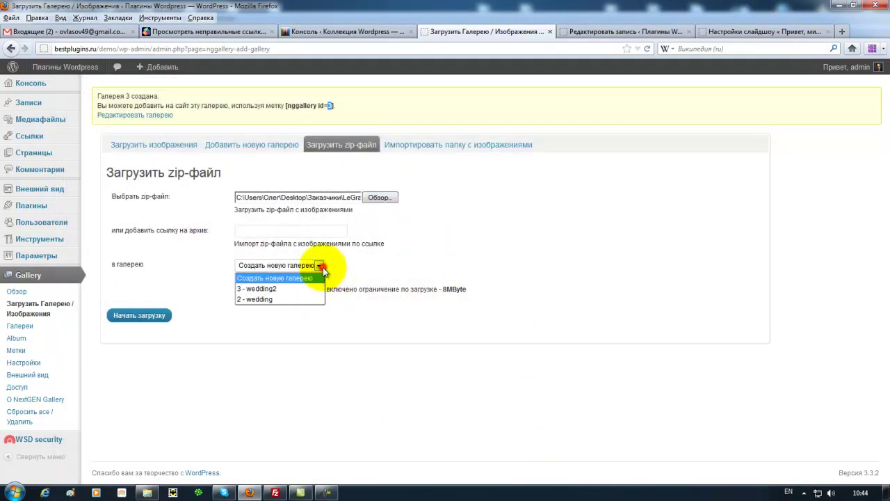
{"action": "left_click", "coordinate": [288, 290]}
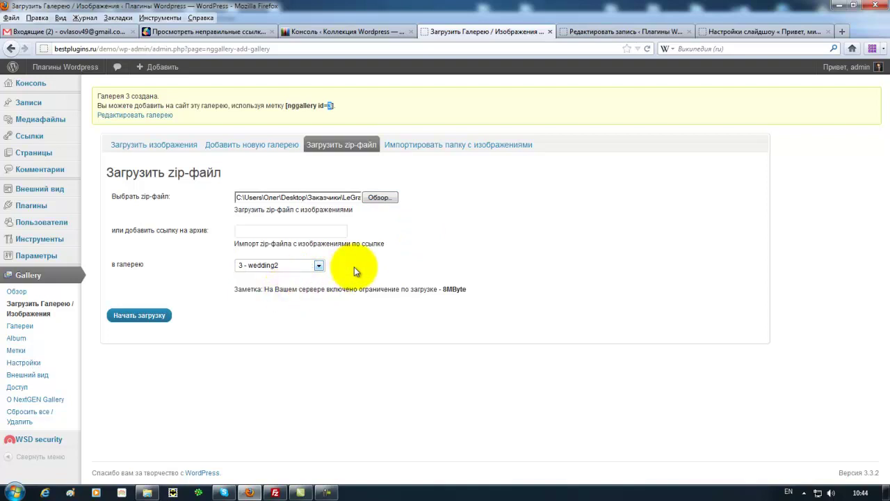
{"action": "left_click_drag", "start_coordinate": [234, 290], "coordinate": [444, 288]}
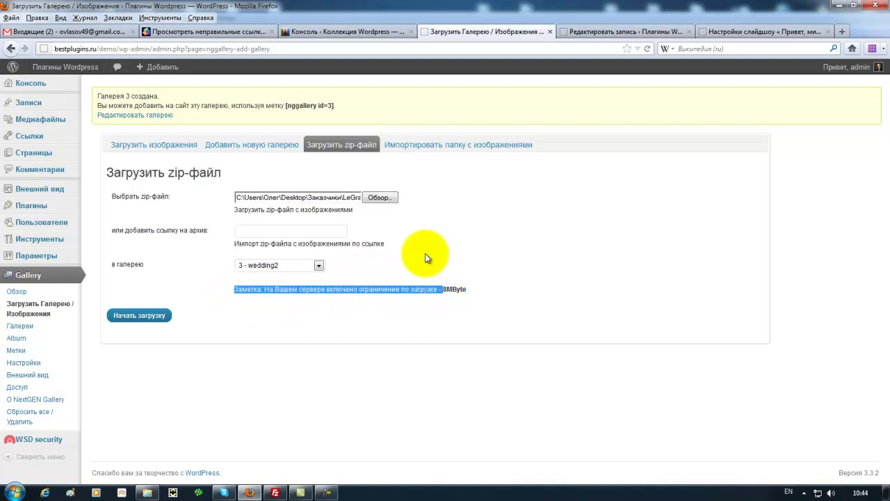
{"action": "left_click", "coordinate": [142, 315]}
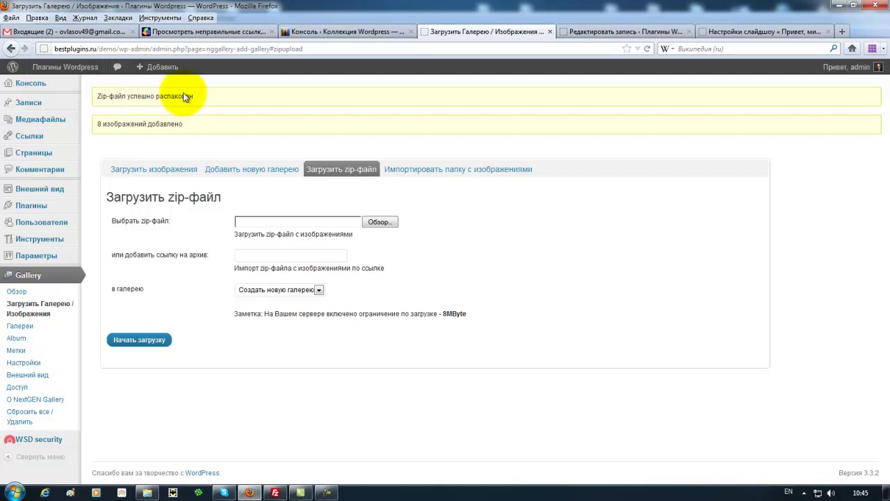
- Switch to FileZilla and look through the wedding folder inside wp-content/gallery on the server
{"action": "left_click", "coordinate": [275, 491]}
{"action": "double_click", "coordinate": [397, 209]}
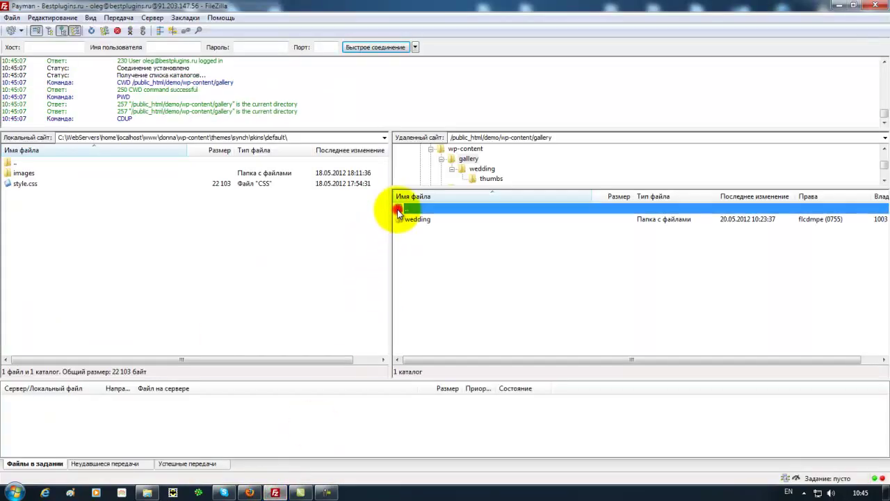
{"action": "double_click", "coordinate": [398, 220]}
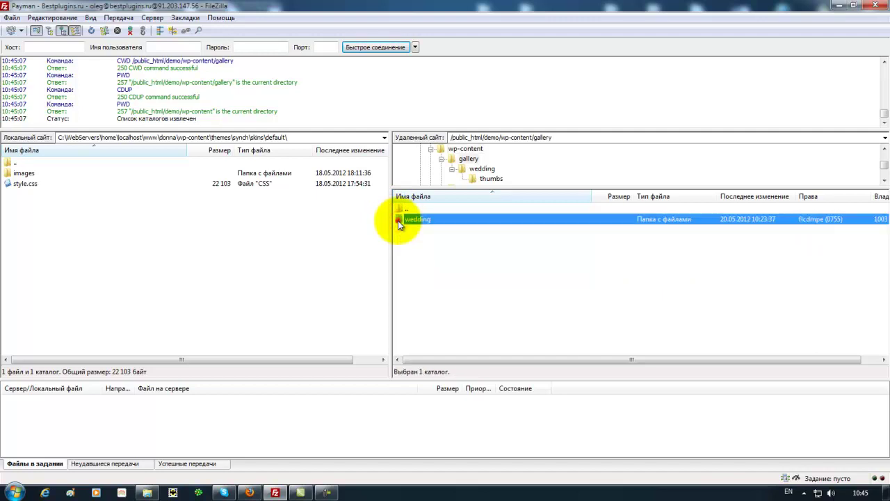
{"action": "double_click", "coordinate": [398, 221]}
{"action": "double_click", "coordinate": [397, 210]}
{"action": "double_click", "coordinate": [397, 209]}
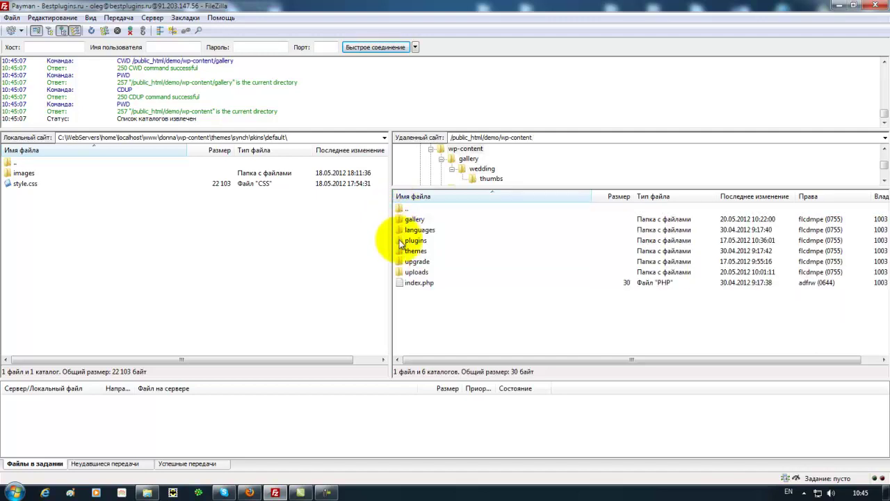
- Browse the uploads folder and its 2012 subfolder in wp-content on the server, and return to the gallery upload page in Firefox
{"action": "left_click", "coordinate": [401, 273]}
{"action": "double_click", "coordinate": [401, 273]}
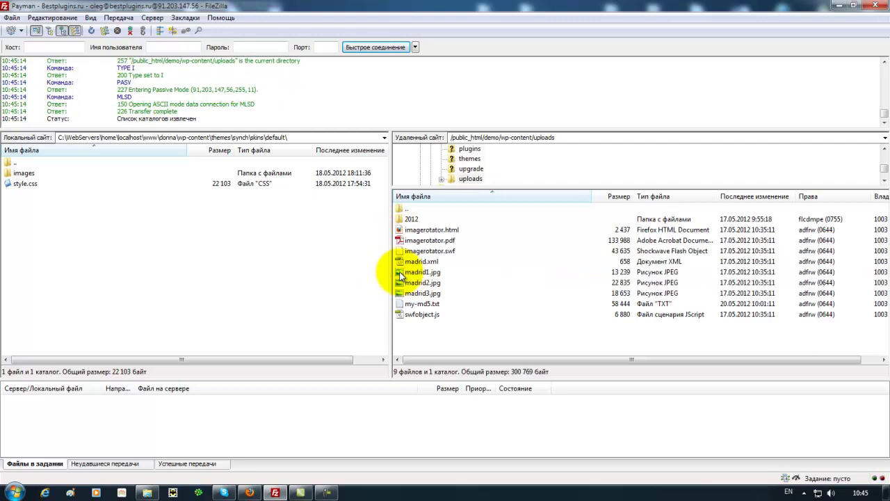
{"action": "double_click", "coordinate": [401, 219]}
{"action": "left_click", "coordinate": [396, 221]}
{"action": "double_click", "coordinate": [396, 221]}
{"action": "double_click", "coordinate": [402, 209]}
{"action": "double_click", "coordinate": [401, 209]}
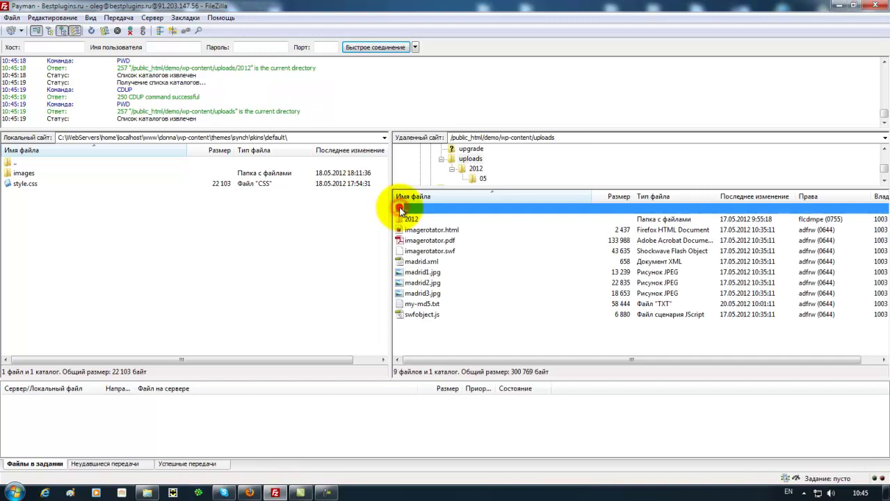
{"action": "double_click", "coordinate": [400, 209]}
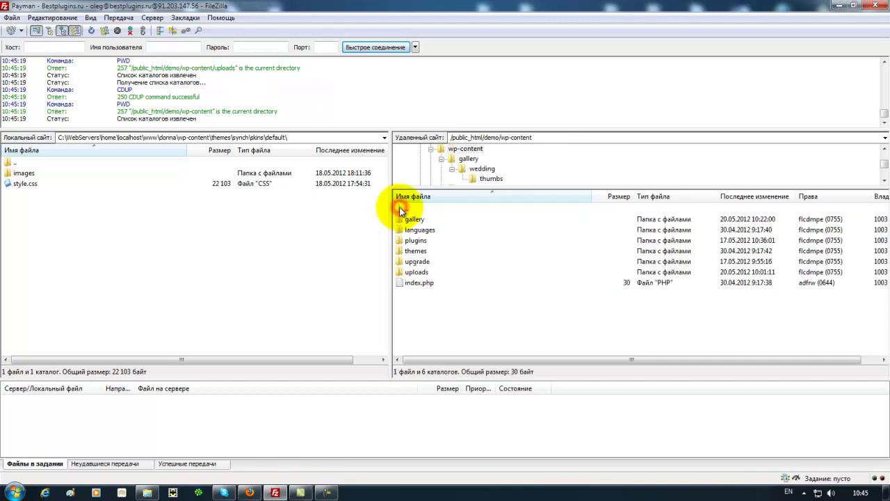
{"action": "left_click", "coordinate": [248, 493]}
{"action": "left_click", "coordinate": [218, 307]}
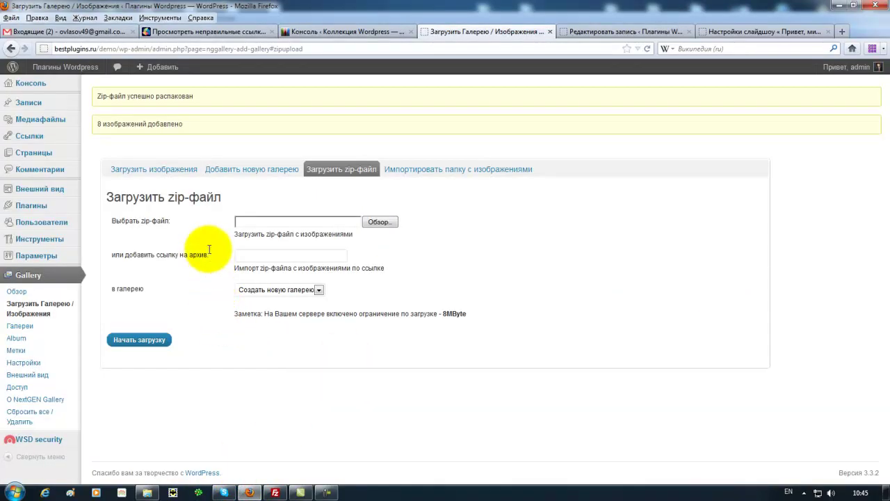
- Insert the wedding2 gallery as an image list on a new line below [nggallery id=2] in the post "Привет, мир!" and update the post
{"action": "left_click", "coordinate": [612, 32]}
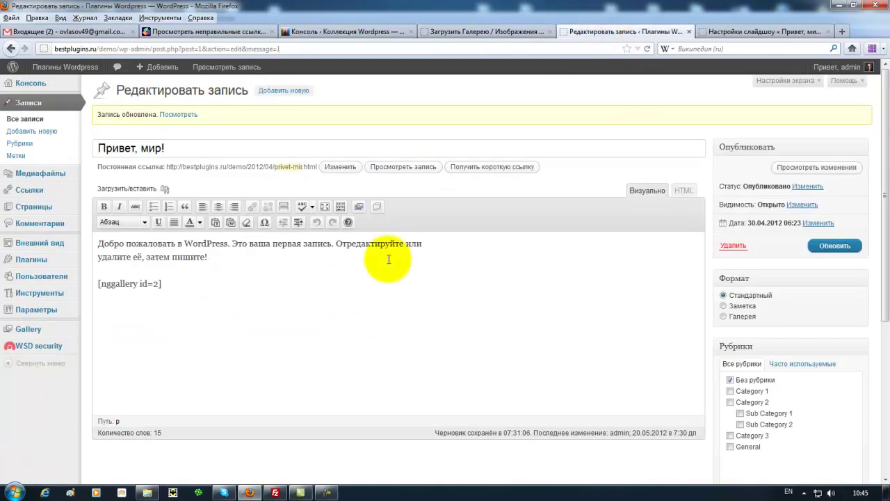
{"action": "left_click", "coordinate": [193, 290]}
{"action": "key", "text": "Return"}
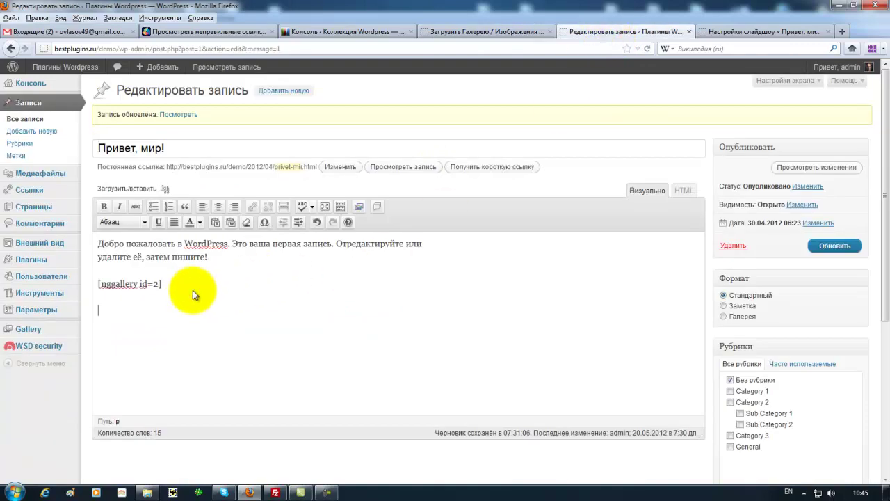
{"action": "left_click", "coordinate": [357, 208]}
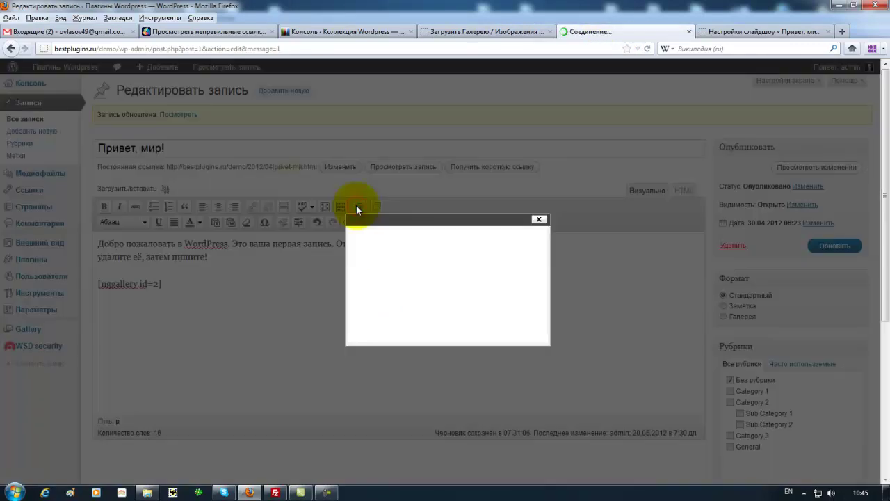
{"action": "left_click", "coordinate": [513, 258]}
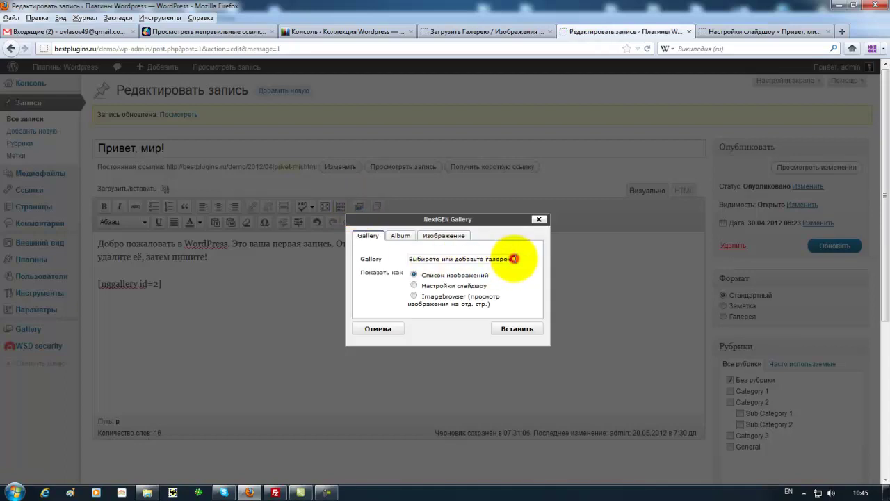
{"action": "left_click", "coordinate": [449, 269]}
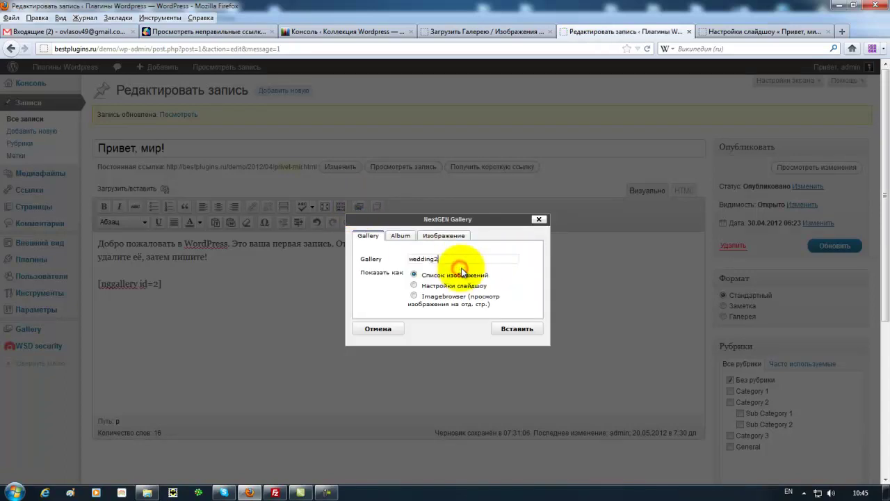
{"action": "left_click", "coordinate": [508, 332]}
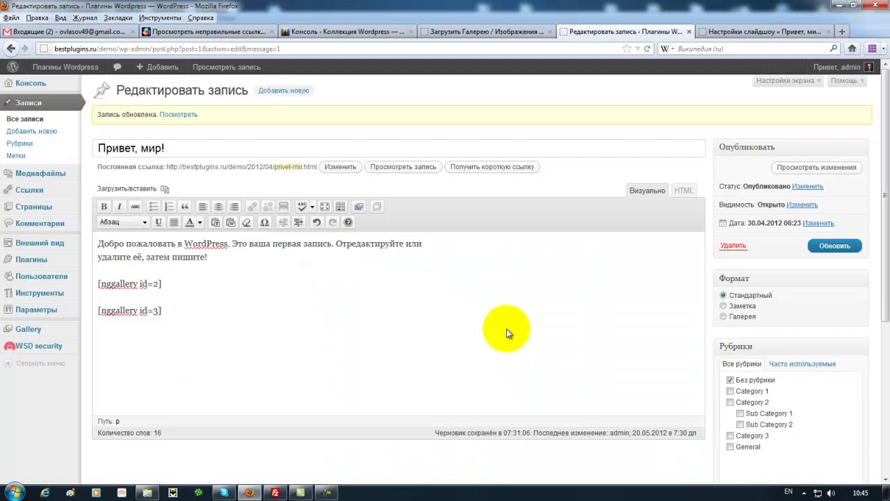
{"action": "left_click", "coordinate": [819, 247]}
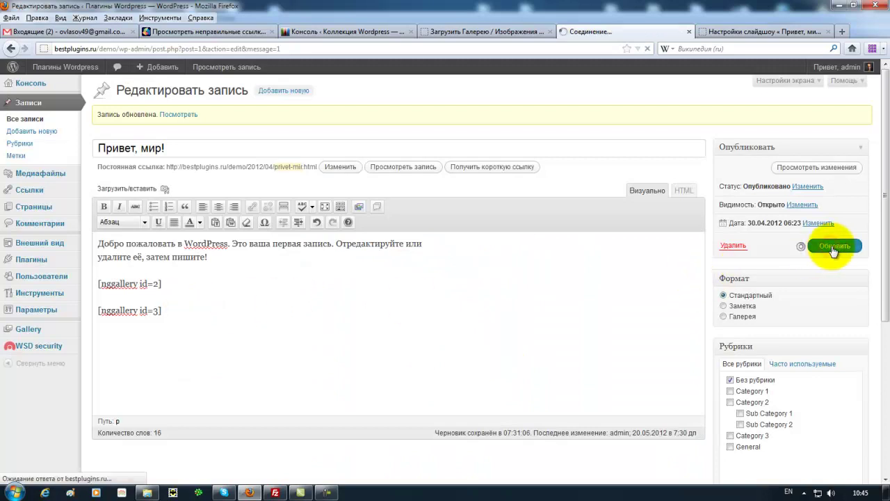
- Reload the public site and open its home page to view both galleries in the post "Привет, мир!"
{"action": "left_click", "coordinate": [738, 32]}
{"action": "key", "text": "F5"}
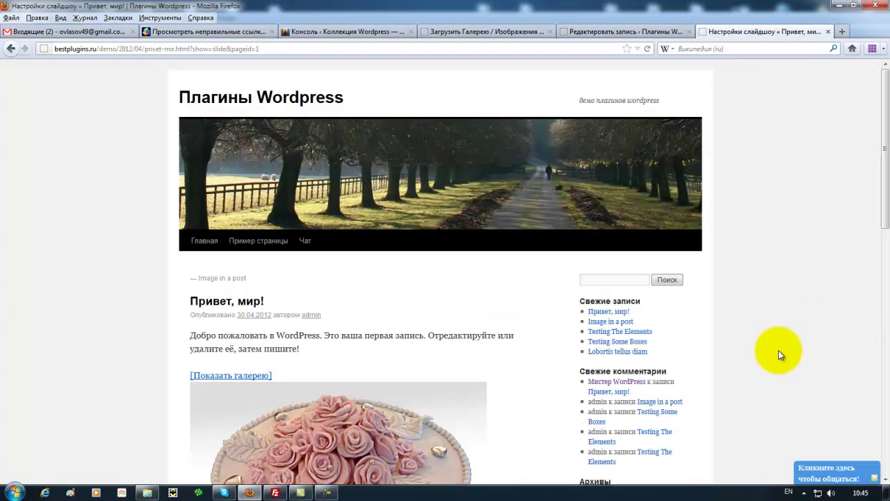
{"action": "left_click", "coordinate": [259, 105]}
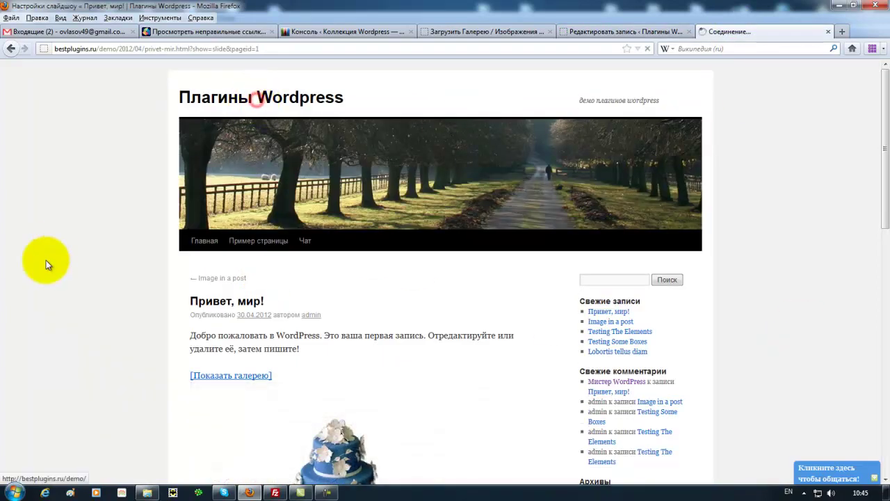
{"action": "scroll", "coordinate": [88, 338], "scroll_direction": "down", "scroll_amount": 3}
{"action": "scroll", "coordinate": [89, 338], "scroll_direction": "down", "scroll_amount": 3}
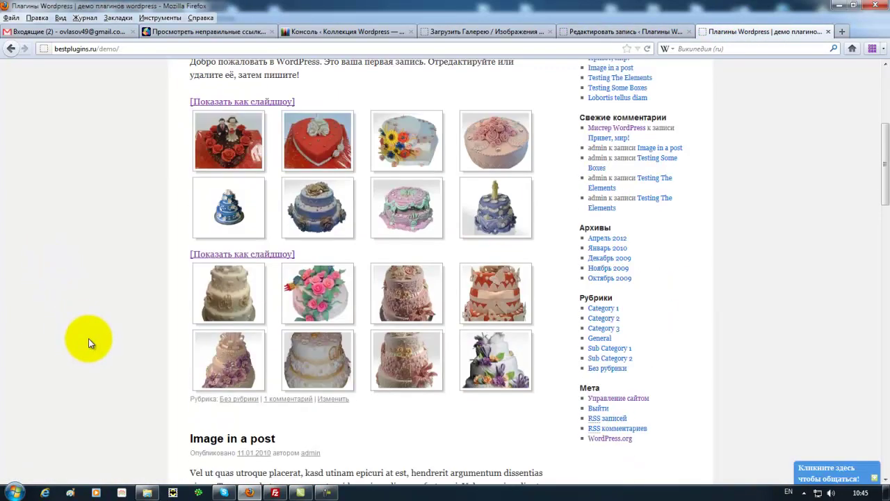
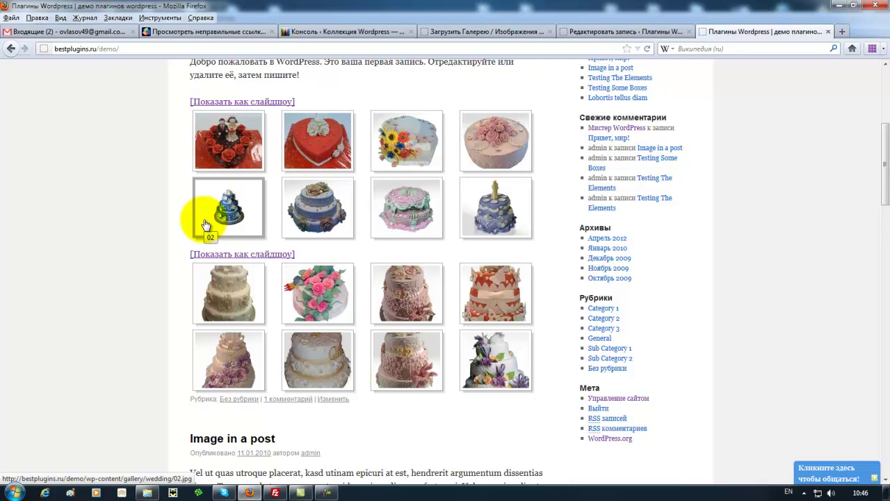
- Enlarge cake images from the second gallery, compare the two thumbnail galleries on the home page, and return to the post editor
{"action": "left_click", "coordinate": [318, 288]}
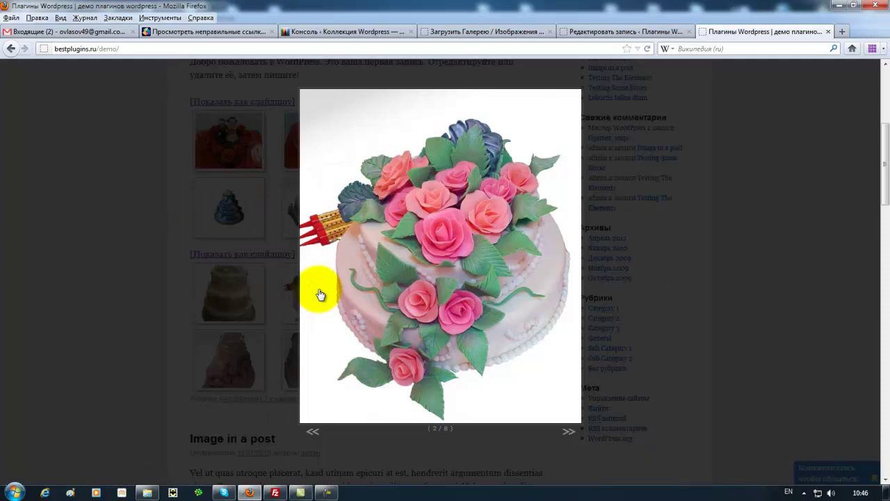
{"action": "left_click", "coordinate": [439, 268]}
{"action": "scroll", "coordinate": [485, 419], "scroll_direction": "down", "scroll_amount": 5}
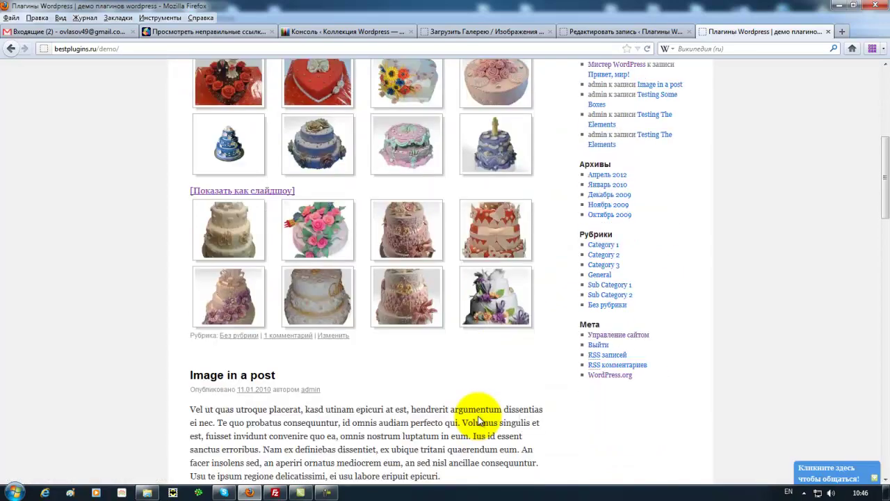
{"action": "left_click", "coordinate": [493, 300]}
{"action": "left_click", "coordinate": [493, 320]}
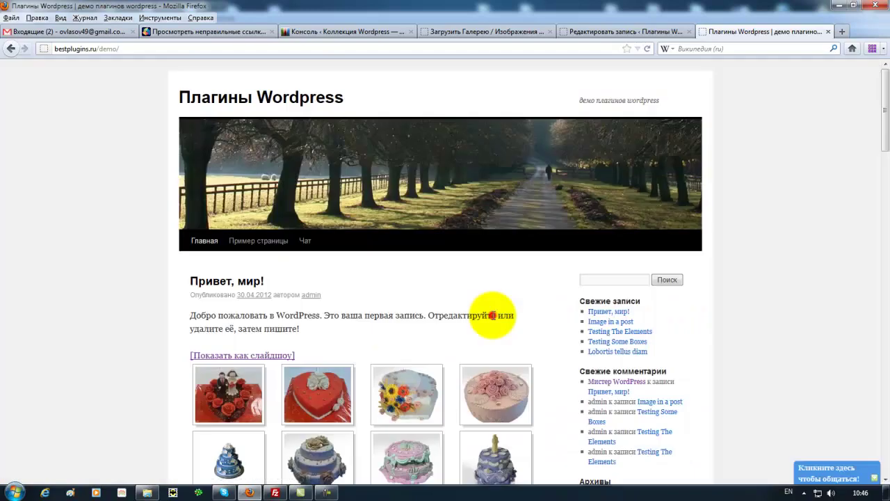
{"action": "scroll", "coordinate": [507, 389], "scroll_direction": "down", "scroll_amount": 5}
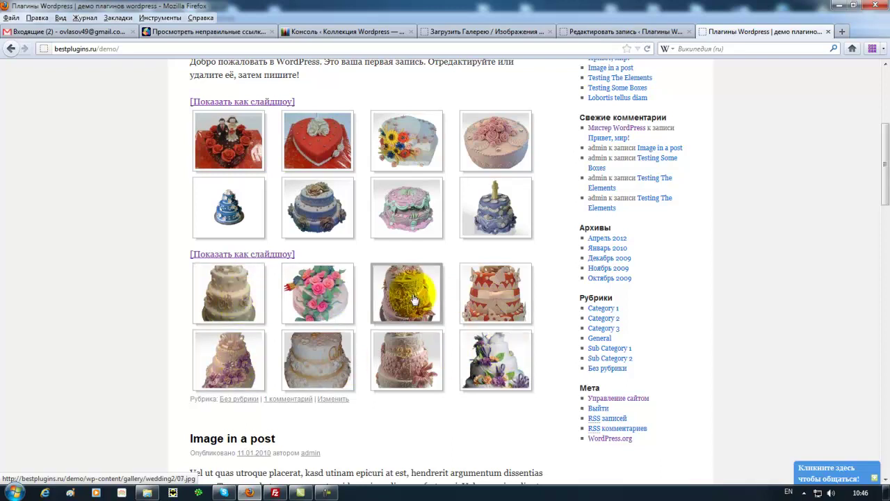
{"action": "left_click", "coordinate": [588, 32]}
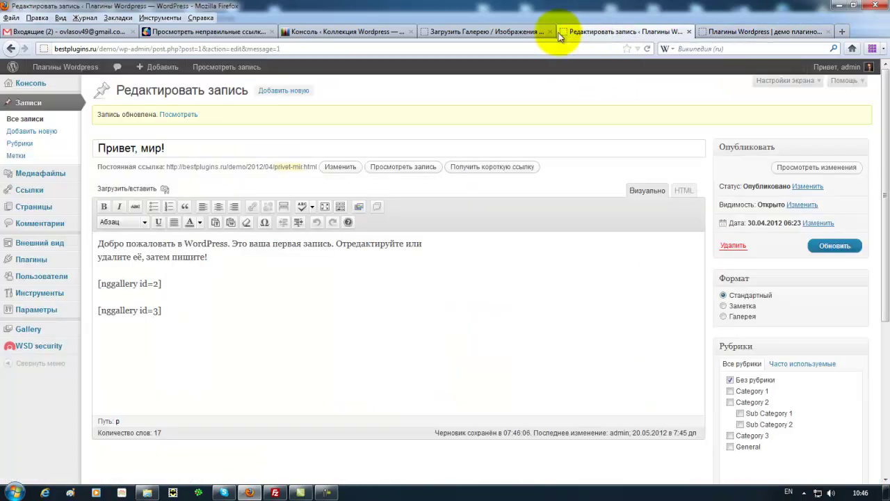
- Open the image folder import form on the gallery upload page and go to the wp-content/gallery folder on the server in FileZilla
{"action": "left_click", "coordinate": [511, 31]}
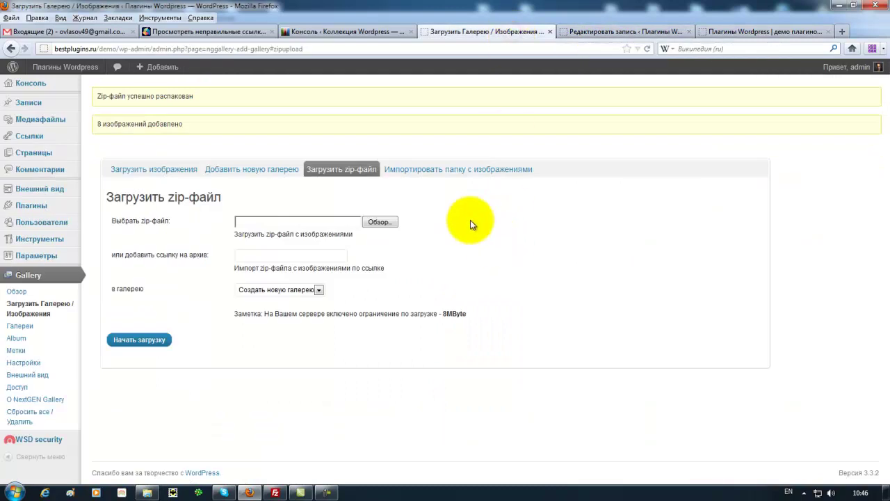
{"action": "left_click", "coordinate": [470, 172]}
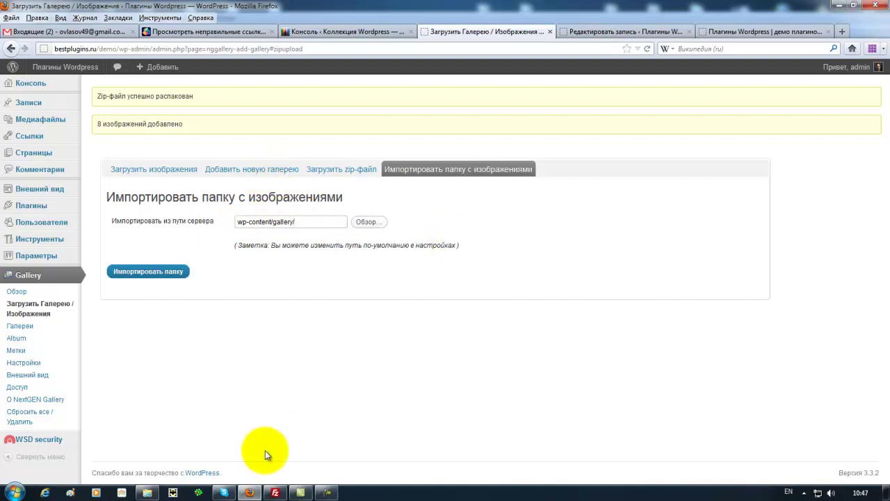
{"action": "left_click", "coordinate": [276, 492]}
{"action": "double_click", "coordinate": [410, 218]}
{"action": "double_click", "coordinate": [424, 220]}
{"action": "double_click", "coordinate": [422, 212]}
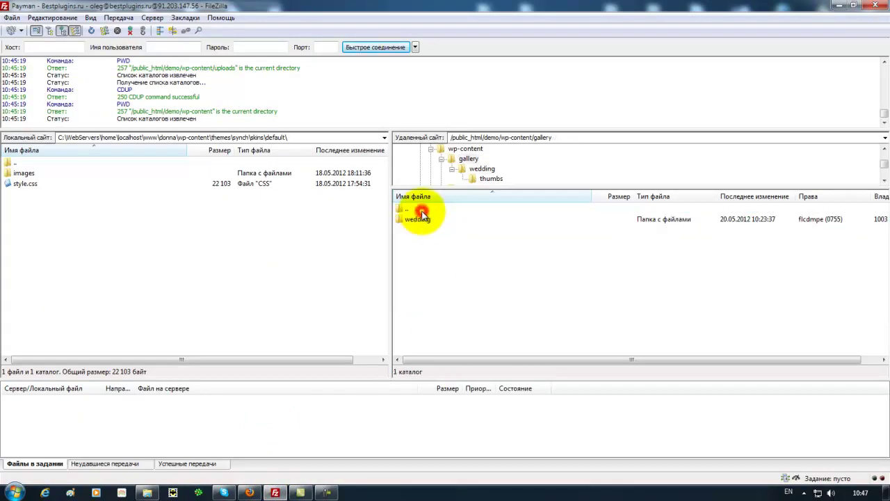
- Create a directory named kiddy inside the server's wp-content/gallery folder and open it
{"action": "right_click", "coordinate": [422, 244]}
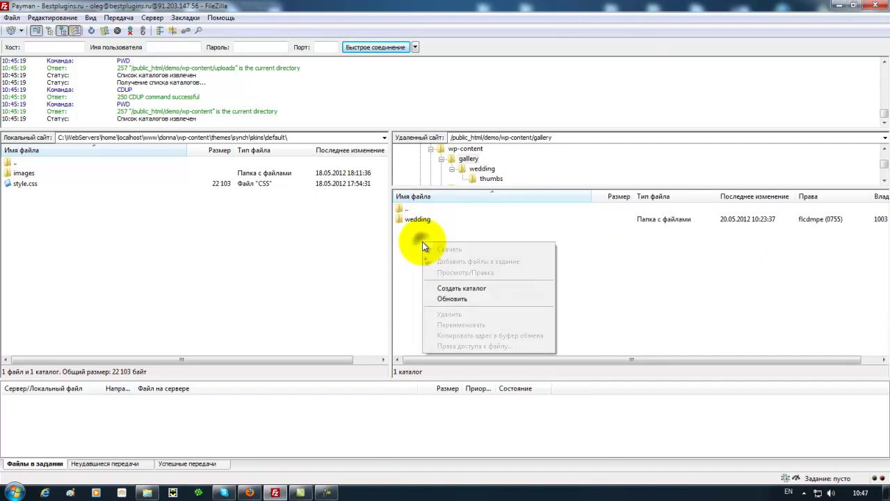
{"action": "left_click", "coordinate": [434, 287]}
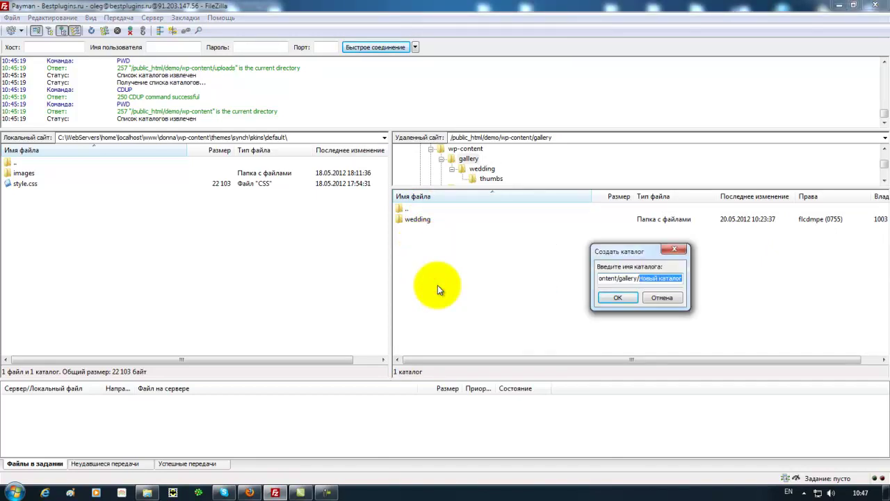
{"action": "type", "text": "lo"}
{"action": "type", "text": "dd"}
{"action": "type", "text": "y"}
{"action": "key", "text": "Return"}
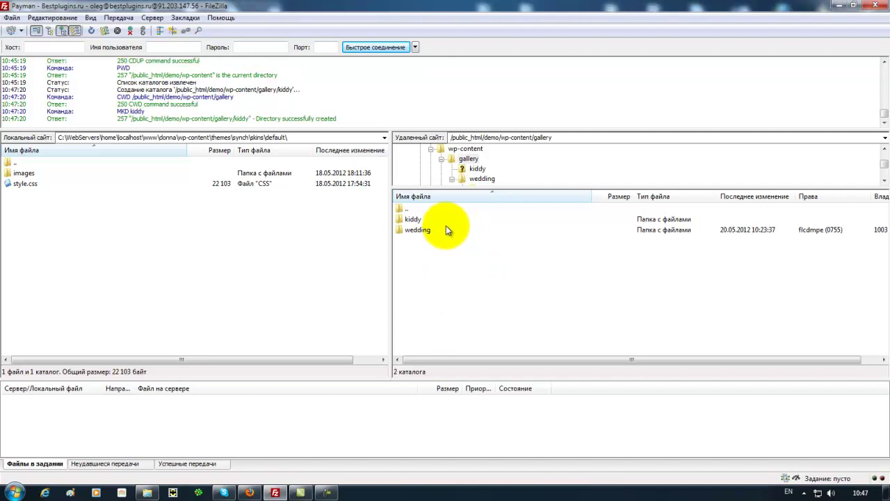
{"action": "double_click", "coordinate": [418, 220]}
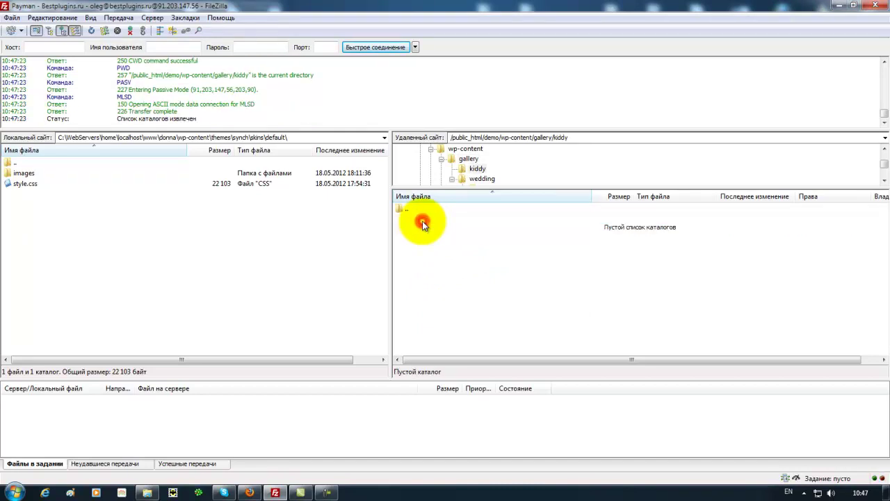
- Go up through the local folder tree from the default skin folder to the root of drive C:
{"action": "double_click", "coordinate": [21, 163]}
{"action": "double_click", "coordinate": [21, 163]}
{"action": "double_click", "coordinate": [21, 163]}
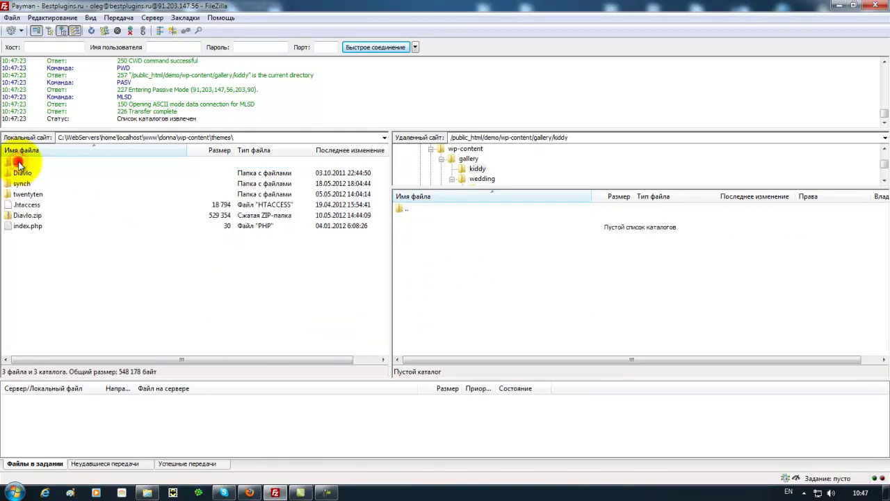
{"action": "double_click", "coordinate": [21, 163]}
{"action": "double_click", "coordinate": [21, 163]}
{"action": "double_click", "coordinate": [21, 163]}
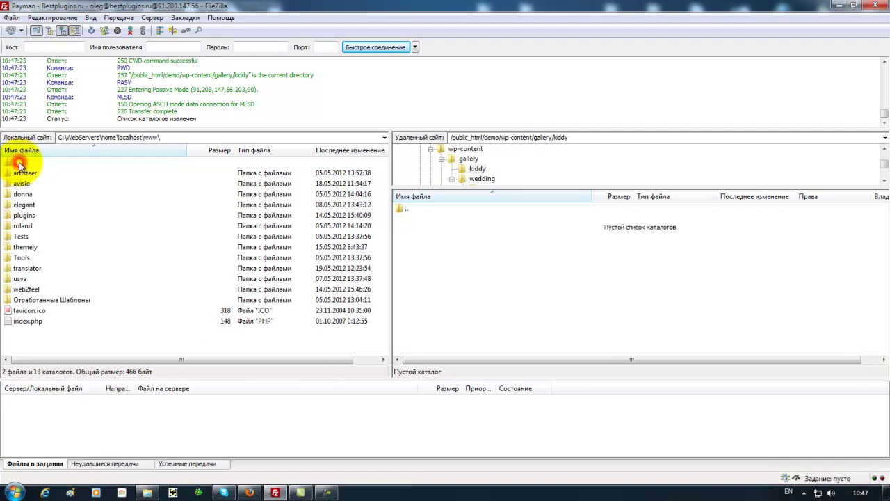
{"action": "double_click", "coordinate": [21, 163]}
{"action": "double_click", "coordinate": [21, 162]}
{"action": "double_click", "coordinate": [21, 163]}
{"action": "double_click", "coordinate": [21, 162]}
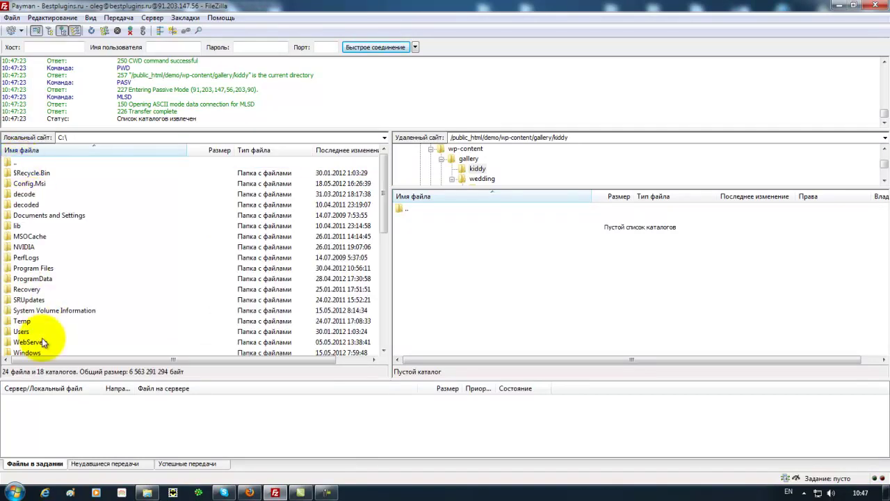
- Open the local LeGrand folder inside Заказчики on the account's Desktop, starting from the Users folder
{"action": "double_click", "coordinate": [29, 332]}
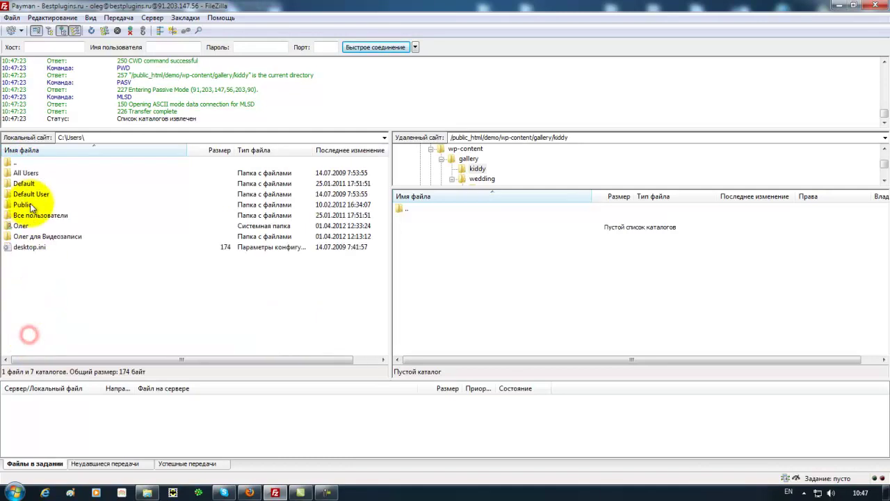
{"action": "double_click", "coordinate": [24, 226]}
{"action": "double_click", "coordinate": [24, 216]}
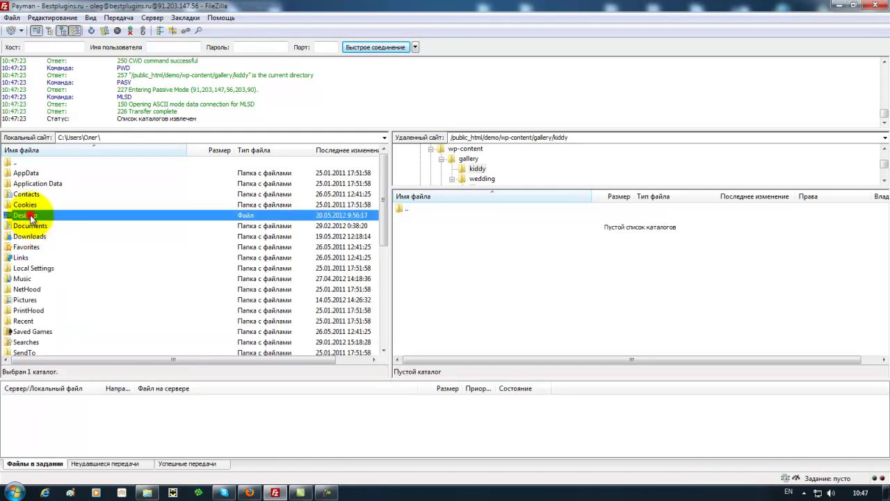
{"action": "scroll", "coordinate": [84, 236], "scroll_direction": "down", "scroll_amount": 5}
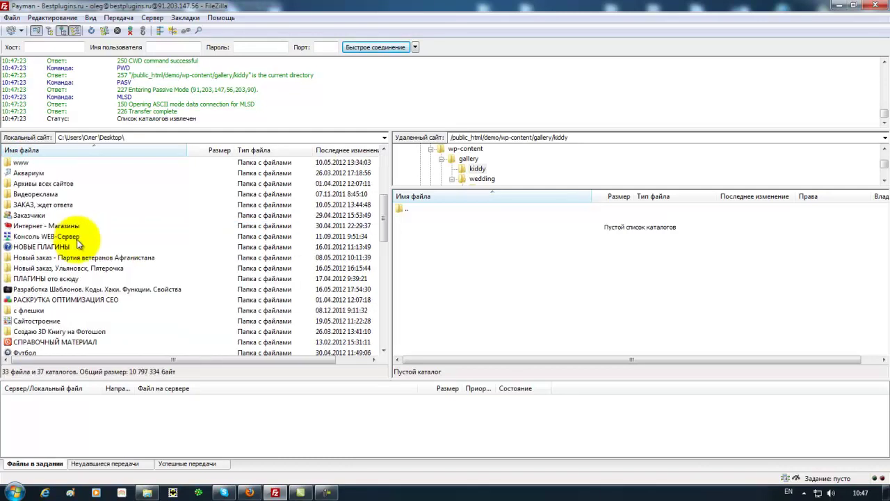
{"action": "double_click", "coordinate": [37, 217]}
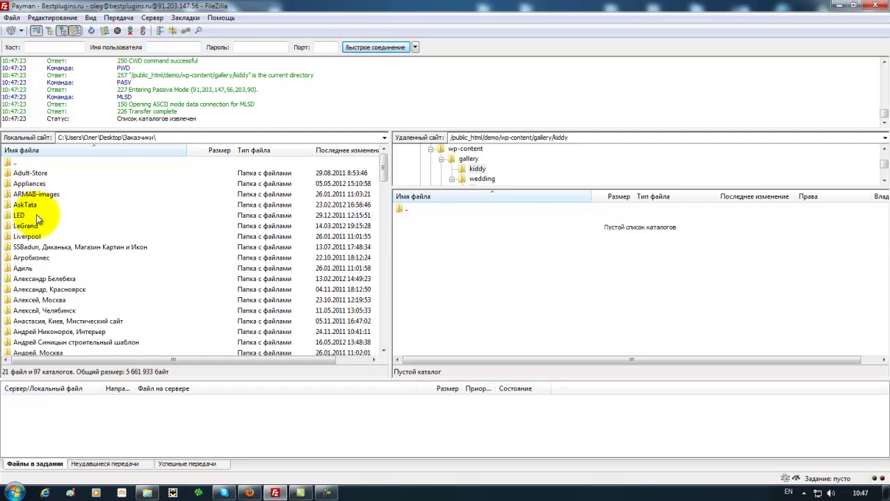
{"action": "left_click", "coordinate": [37, 227]}
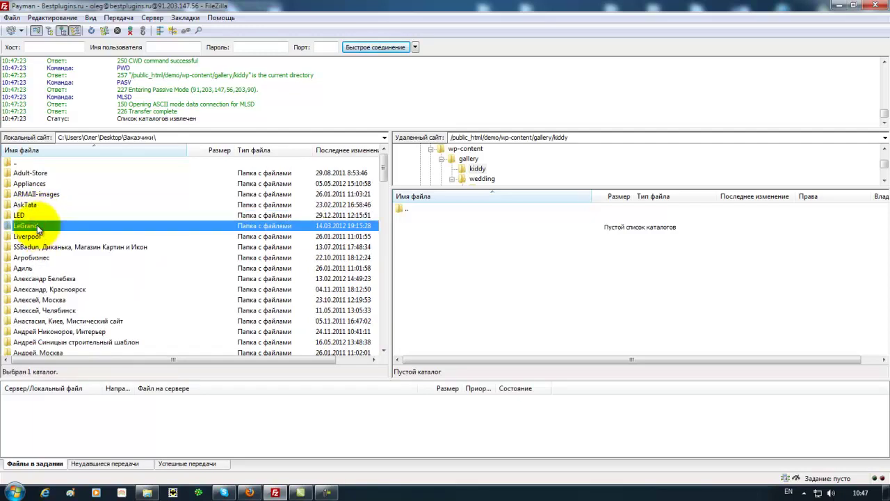
{"action": "double_click", "coordinate": [10, 230]}
- Check the Фото Конфет folder, return to LeGrand and open Материалы для сайта\Торты\Детские\800x600
{"action": "double_click", "coordinate": [9, 229]}
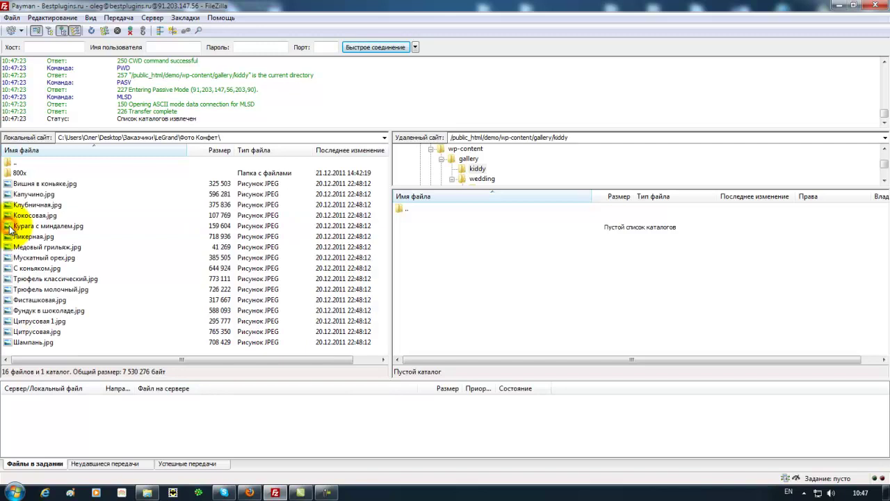
{"action": "double_click", "coordinate": [14, 162]}
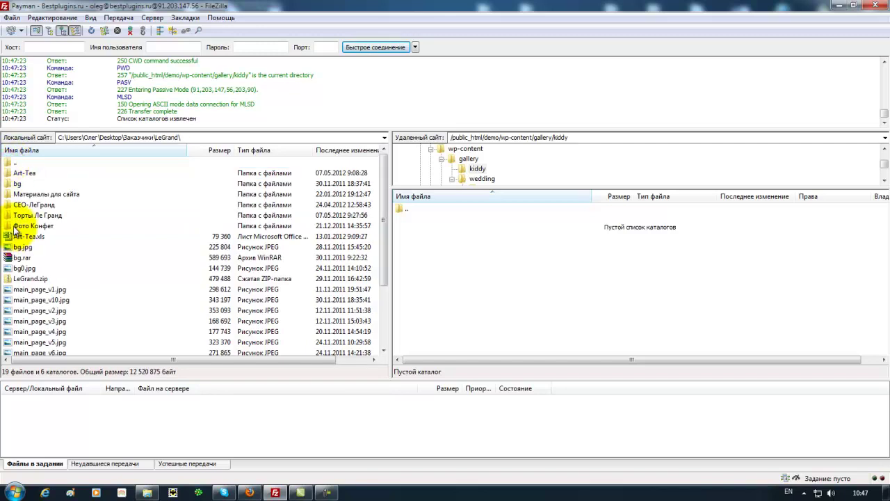
{"action": "double_click", "coordinate": [11, 195]}
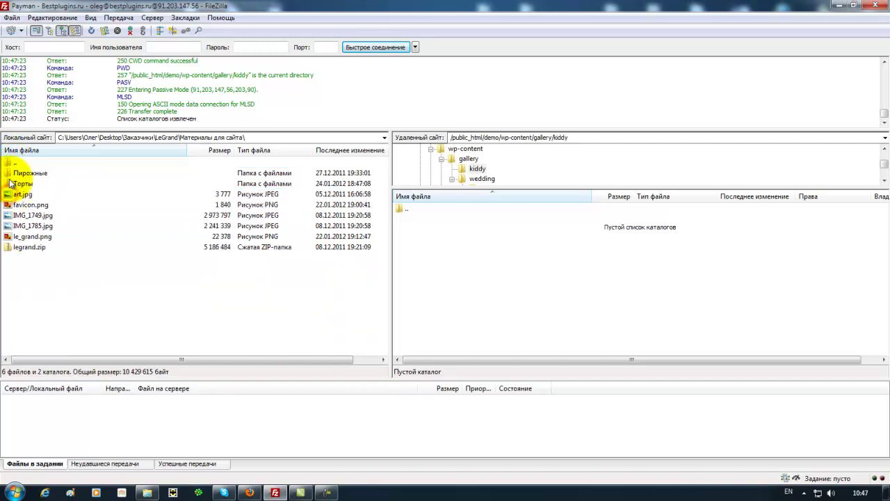
{"action": "double_click", "coordinate": [10, 184]}
{"action": "double_click", "coordinate": [10, 174]}
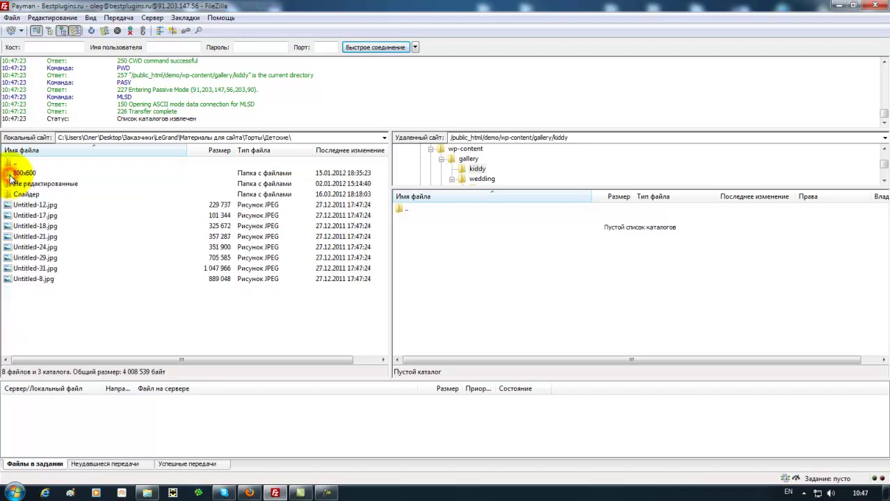
{"action": "double_click", "coordinate": [10, 174]}
- Upload the local images 01.jpg through 08.jpg to the kiddy folder on the server
{"action": "left_click", "coordinate": [10, 175]}
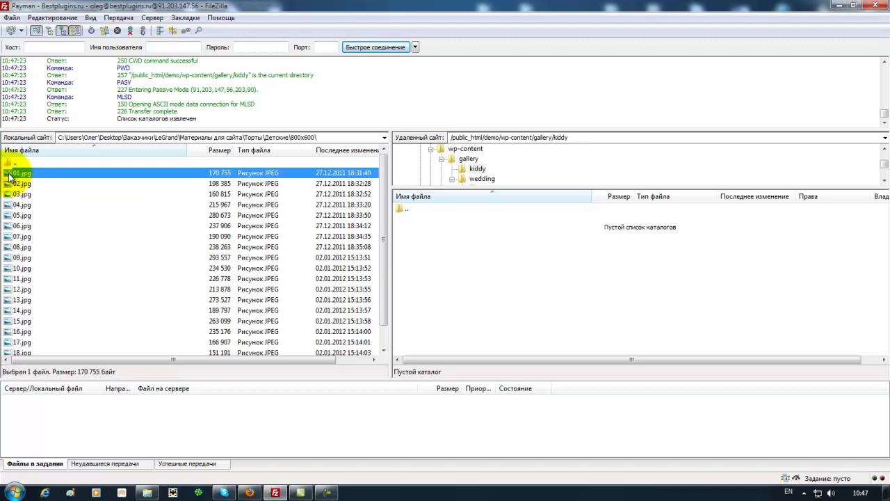
{"action": "key", "text": "shift+Down"}
{"action": "key", "text": "shift+Down"}
{"action": "key", "text": "shift+Down"}
{"action": "key", "text": "shift+Down"}
{"action": "key", "text": "shift+Down"}
{"action": "key", "text": "shift+Down"}
{"action": "key", "text": "shift+Down"}
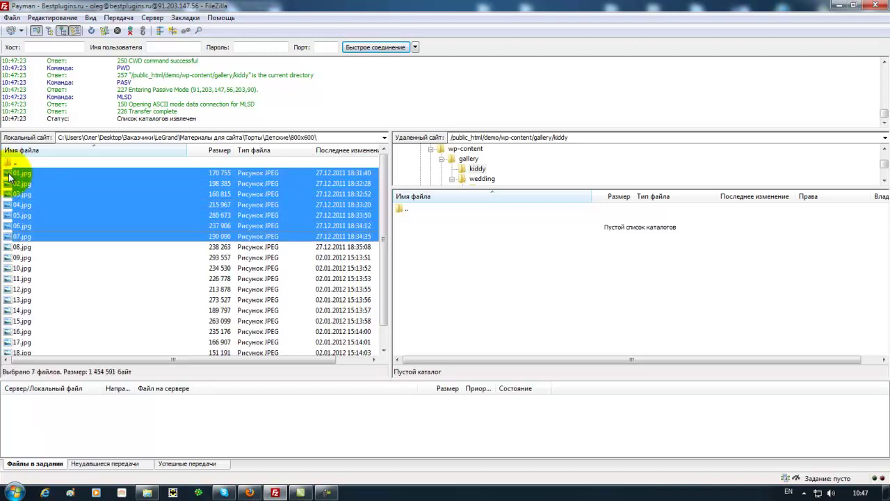
{"action": "right_click", "coordinate": [10, 177]}
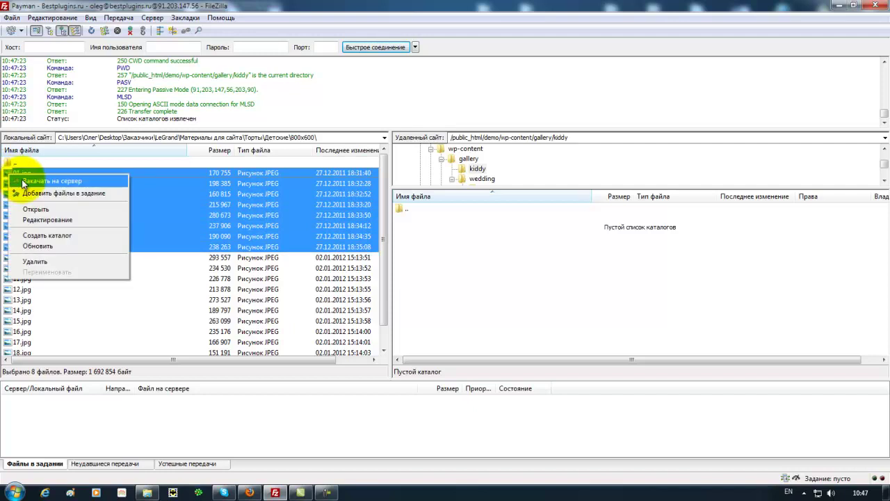
{"action": "left_click", "coordinate": [23, 181]}
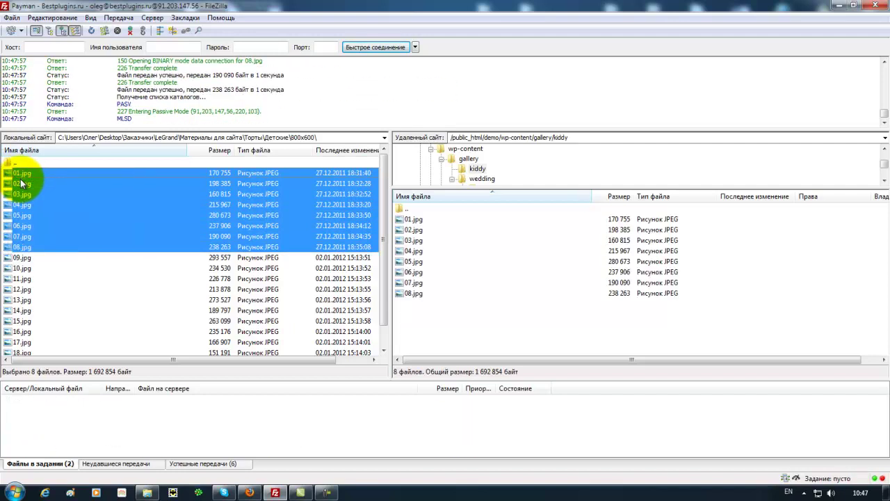
- Return to the server's gallery folder, switch to Firefox and import the image folder wp-content/gallery/kiddy as a new gallery
{"action": "double_click", "coordinate": [401, 209]}
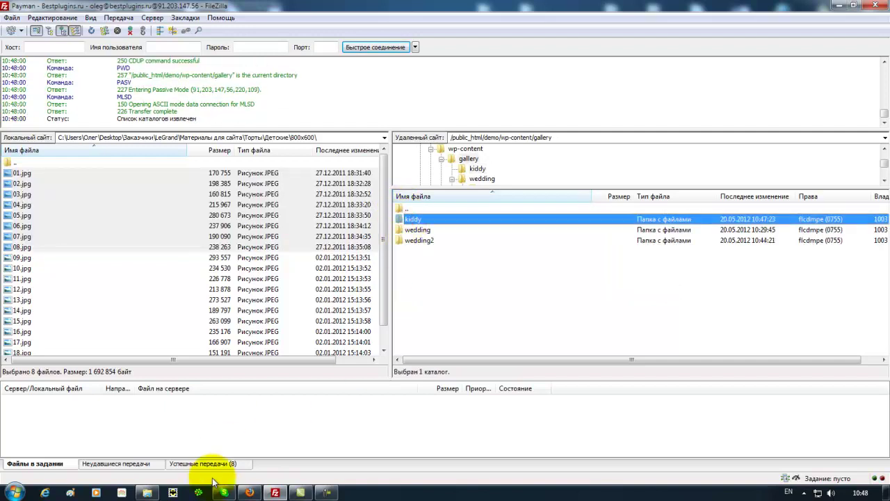
{"action": "left_click", "coordinate": [249, 493]}
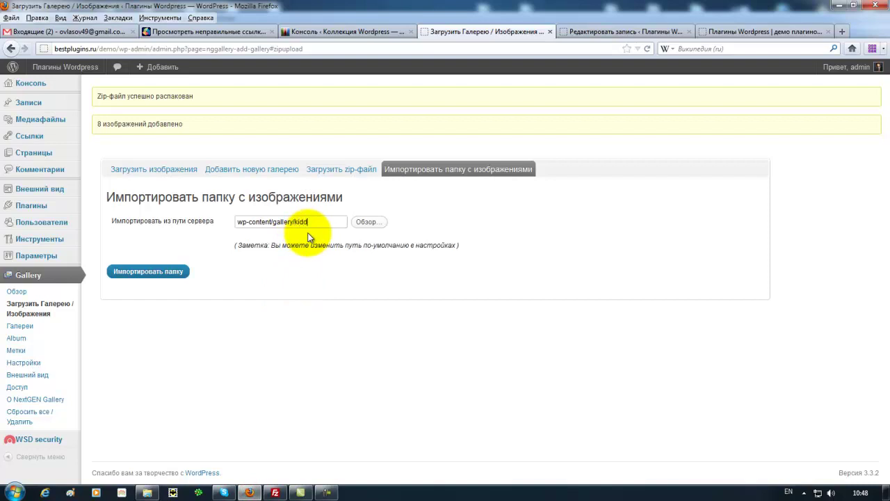
{"action": "left_click", "coordinate": [174, 271]}
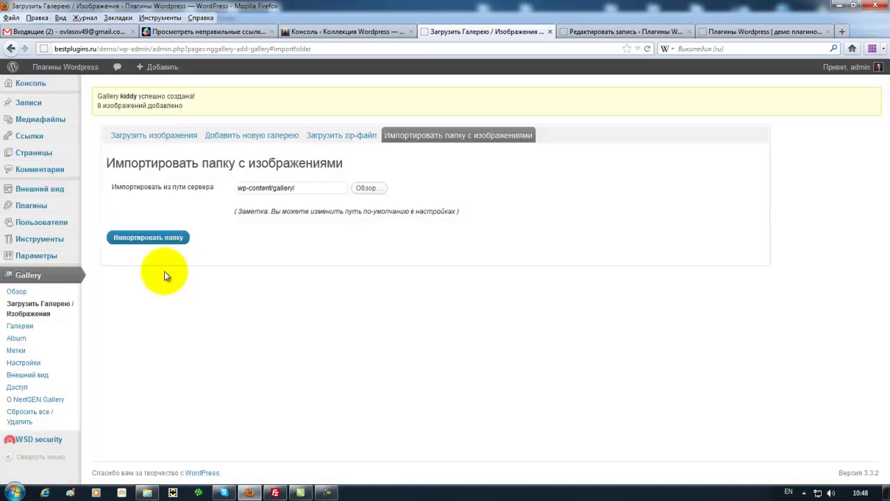
- Look inside the kiddy folder on the server in FileZilla, go back up to gallery and return to Firefox
{"action": "left_click", "coordinate": [276, 493]}
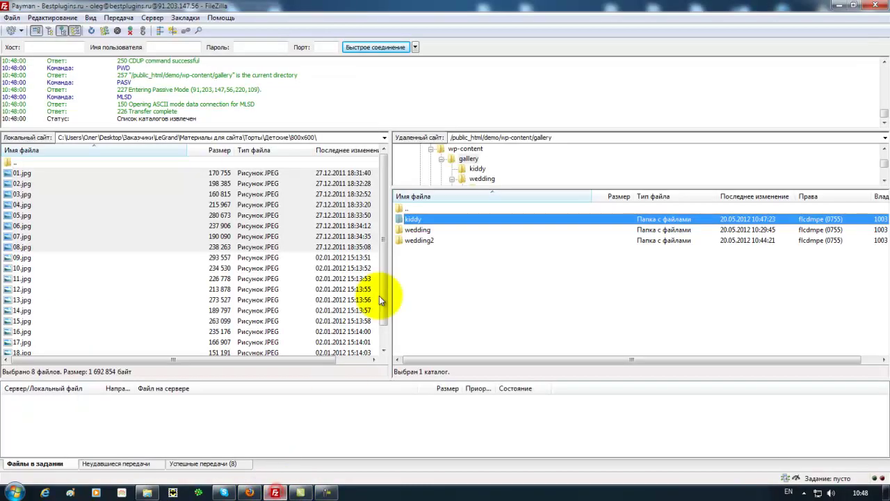
{"action": "double_click", "coordinate": [411, 219]}
{"action": "left_click", "coordinate": [410, 220]}
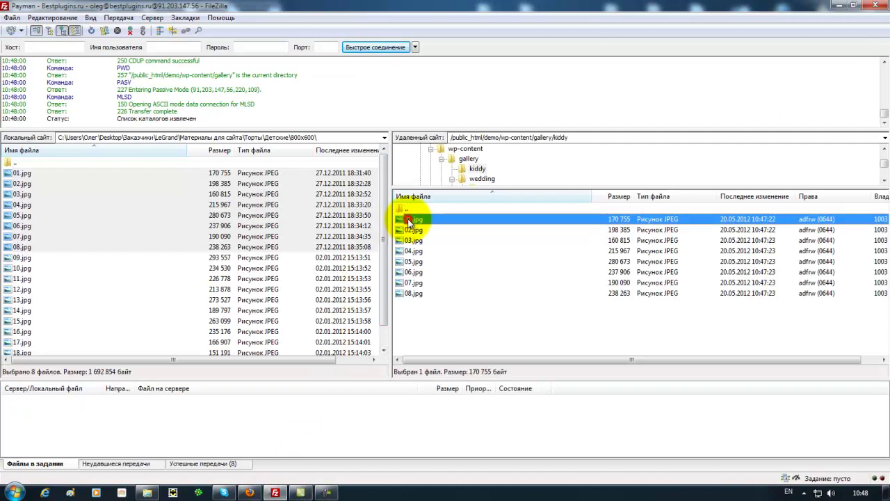
{"action": "double_click", "coordinate": [401, 208]}
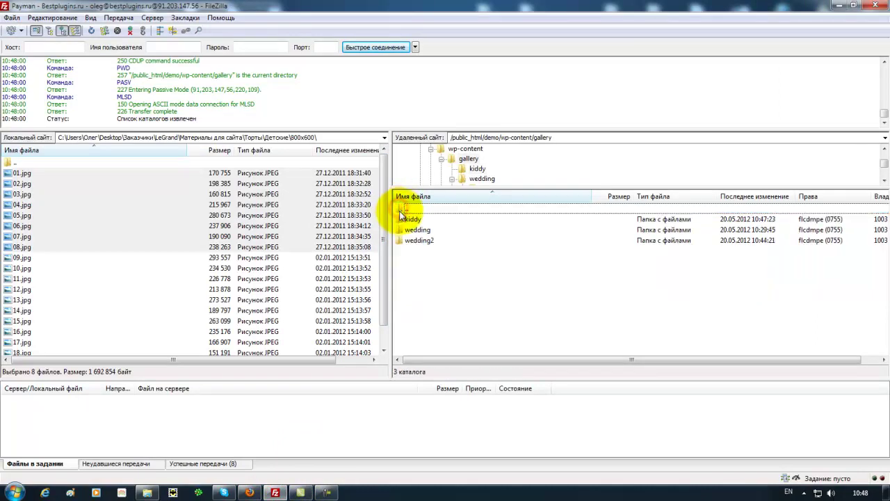
{"action": "left_click", "coordinate": [249, 493]}
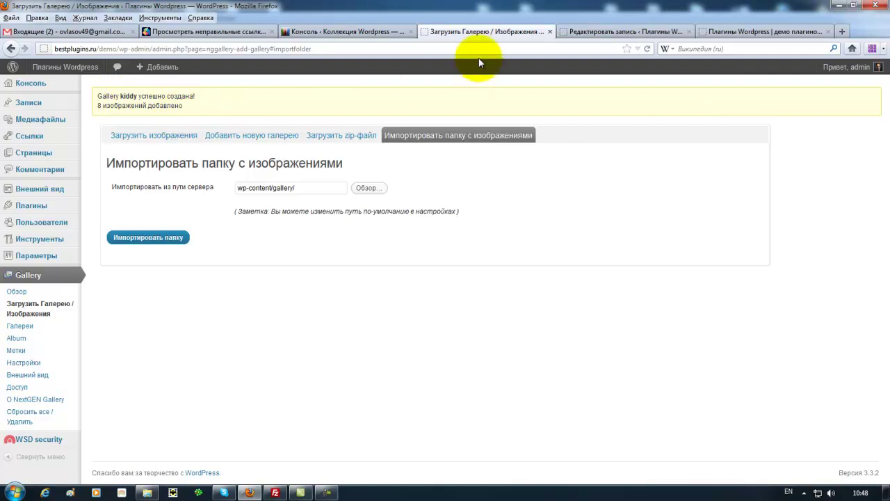
- Update the post "Привет, мир!" and insert the kiddy gallery as an image list on a new line below [nggallery id=3]
{"action": "left_click", "coordinate": [576, 32]}
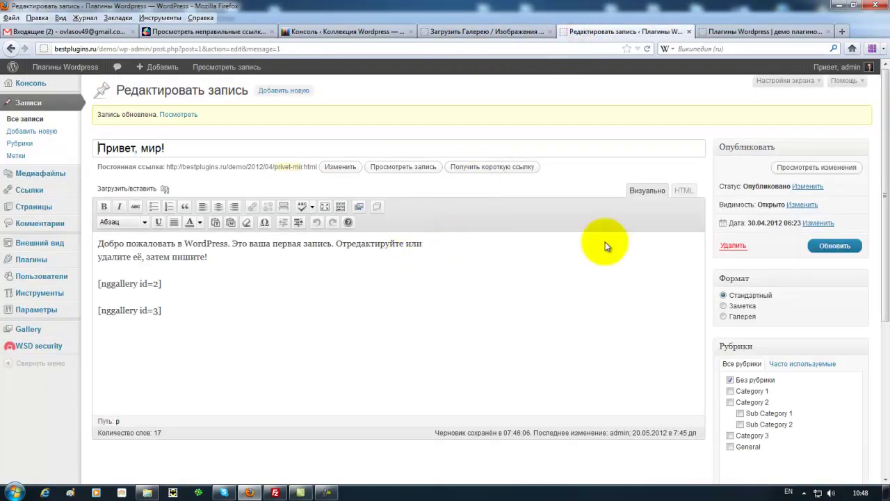
{"action": "left_click", "coordinate": [836, 246]}
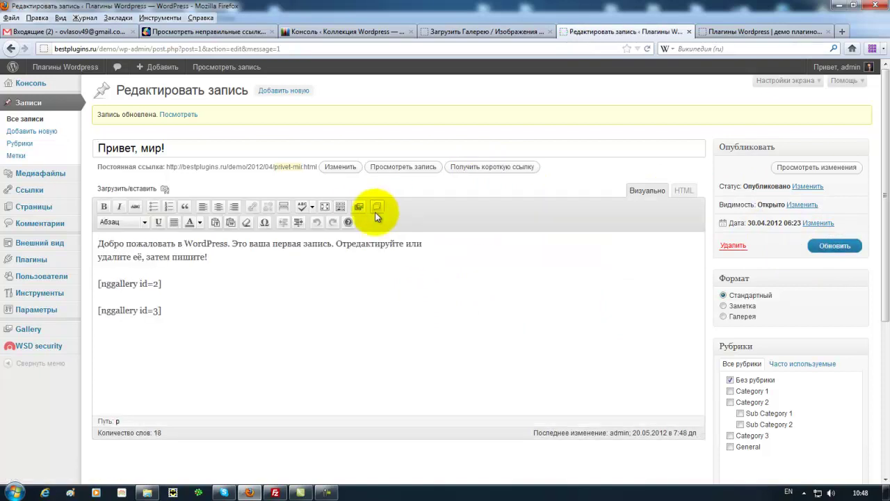
{"action": "left_click", "coordinate": [127, 321]}
{"action": "left_click", "coordinate": [171, 311]}
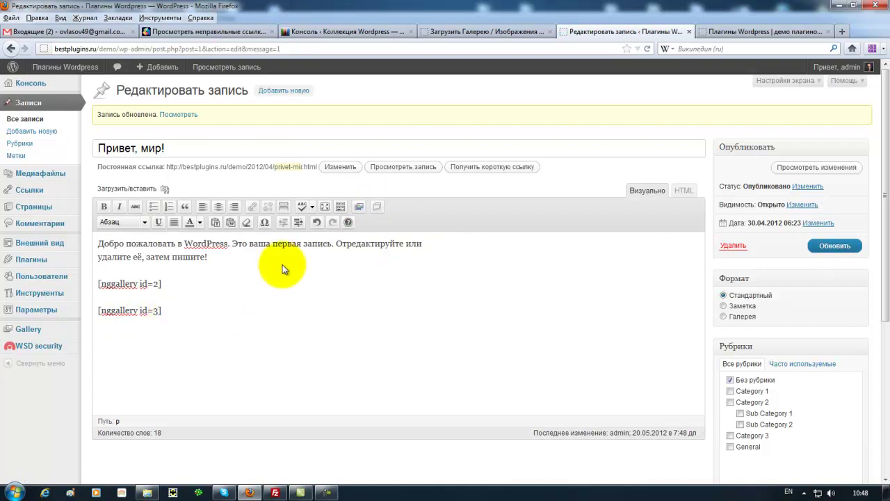
{"action": "left_click", "coordinate": [359, 206]}
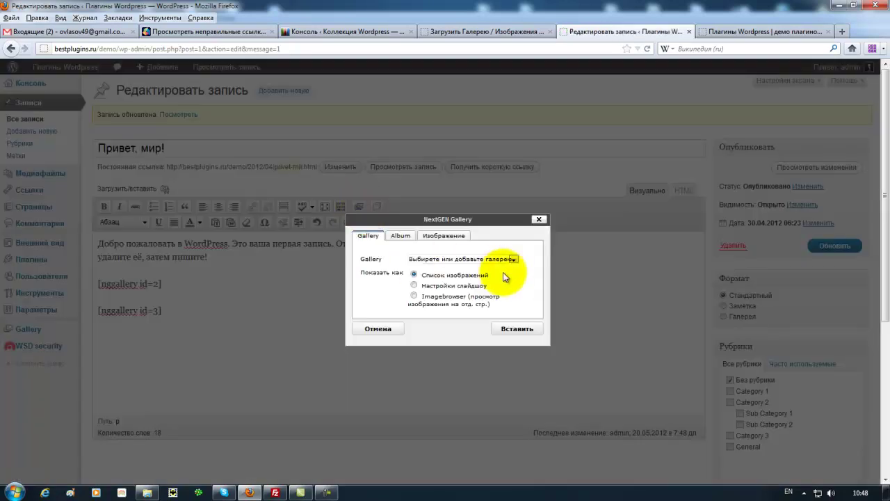
{"action": "left_click", "coordinate": [513, 258]}
{"action": "left_click", "coordinate": [448, 268]}
{"action": "left_click", "coordinate": [525, 328]}
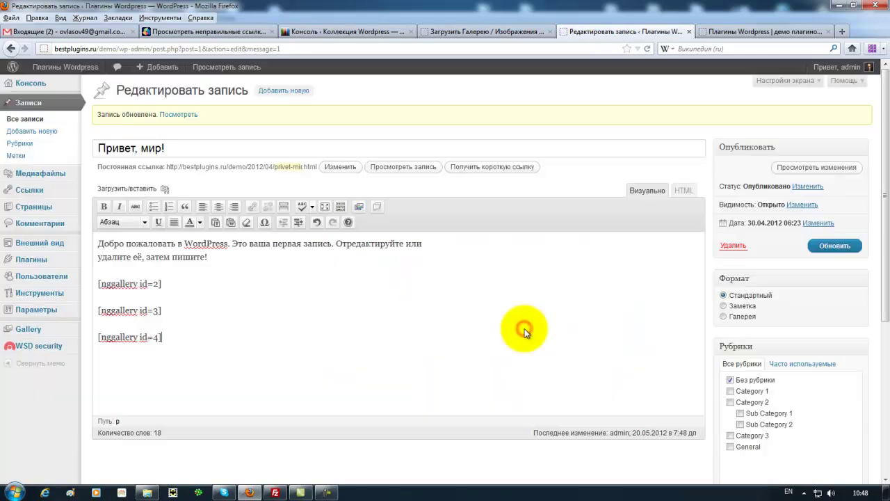
- Update the post "Привет, мир!" and reload the demo site's front page to check the newly inserted third gallery
{"action": "left_click", "coordinate": [847, 252]}
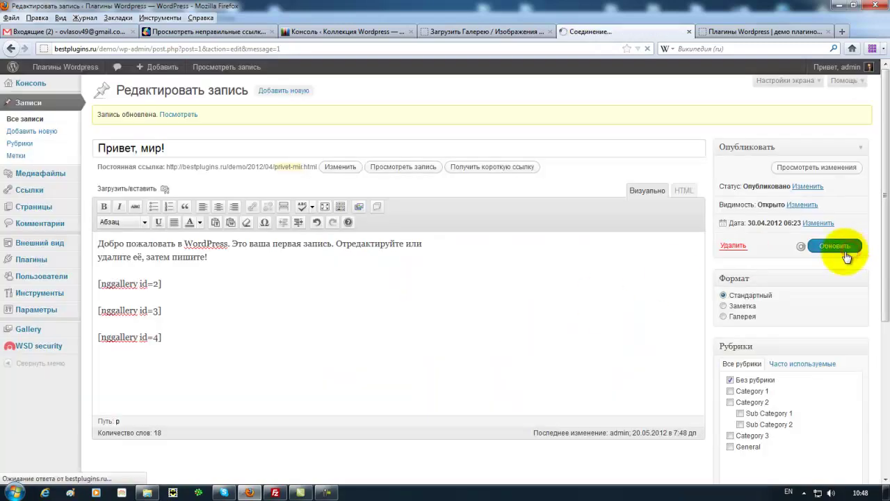
{"action": "left_click", "coordinate": [738, 33]}
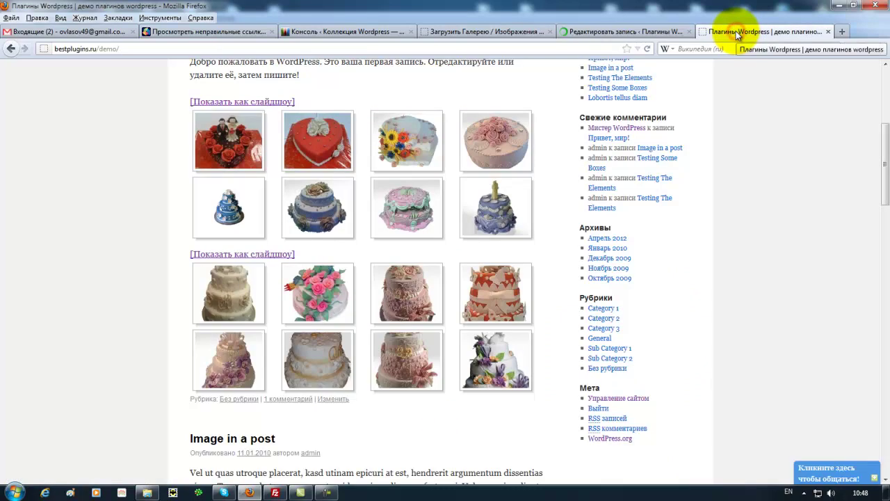
{"action": "left_click", "coordinate": [647, 49]}
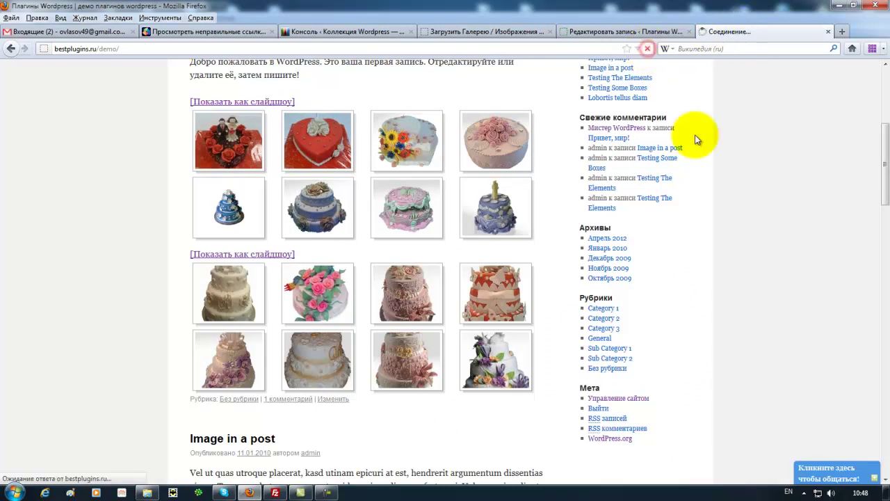
{"action": "scroll", "coordinate": [777, 286], "scroll_direction": "down", "scroll_amount": 3}
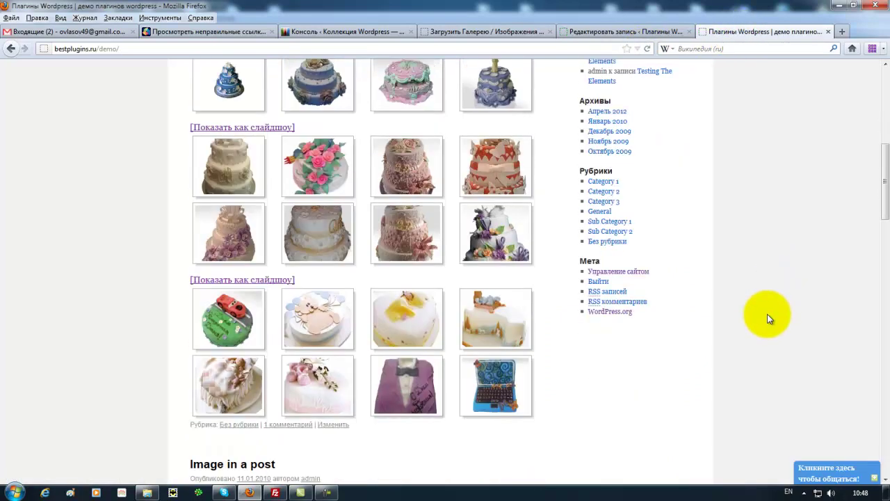
{"action": "scroll", "coordinate": [765, 313], "scroll_direction": "down", "scroll_amount": 2}
- View the third gallery's images enlarged from the red car cake onward, close the viewer and look over all three galleries
{"action": "left_click", "coordinate": [238, 248]}
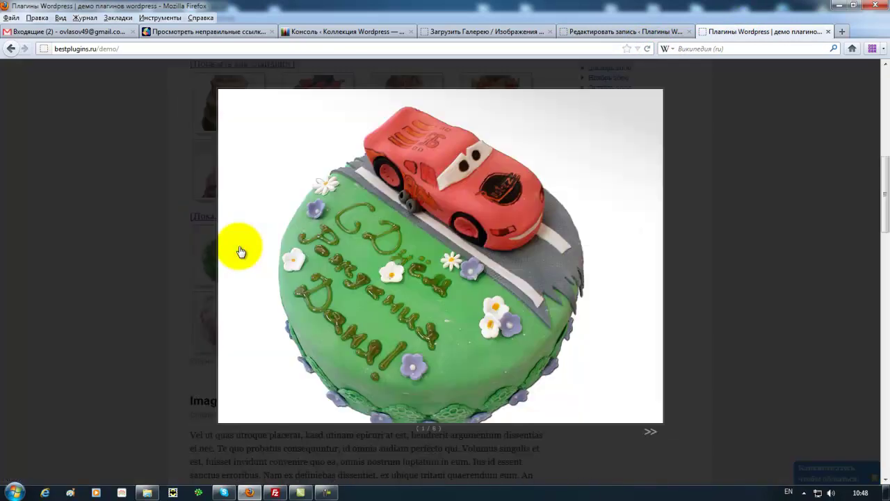
{"action": "left_click", "coordinate": [656, 431]}
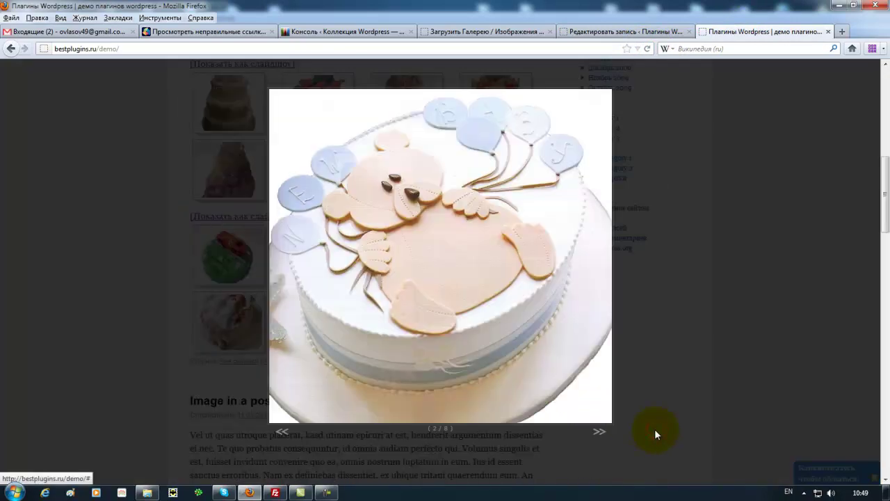
{"action": "left_click", "coordinate": [607, 431]}
{"action": "left_click", "coordinate": [556, 434]}
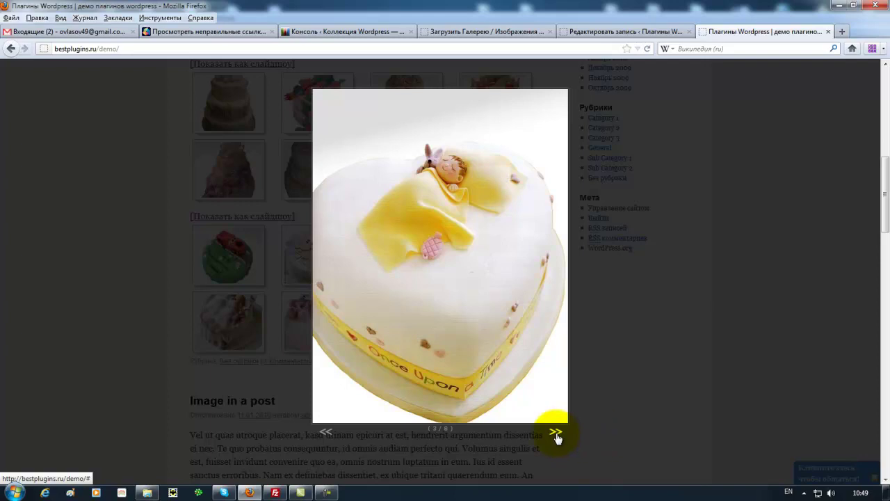
{"action": "left_click", "coordinate": [557, 434]}
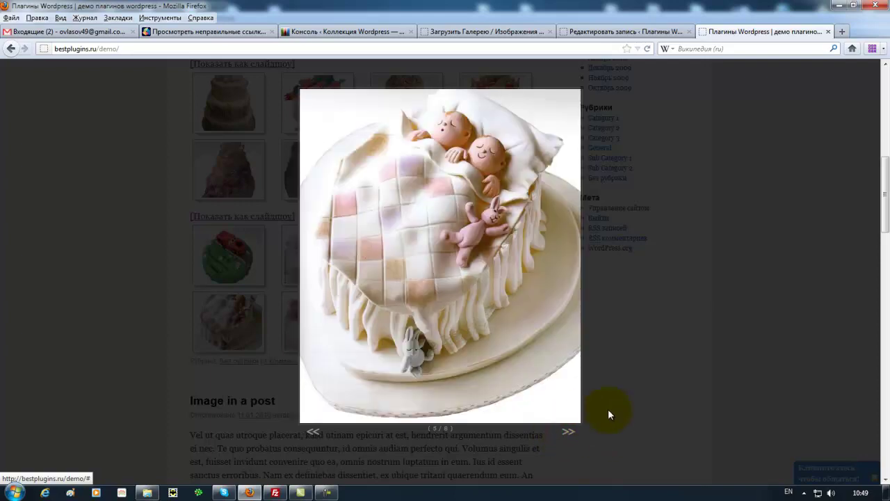
{"action": "left_click", "coordinate": [118, 350]}
{"action": "scroll", "coordinate": [135, 362], "scroll_direction": "down", "scroll_amount": 4}
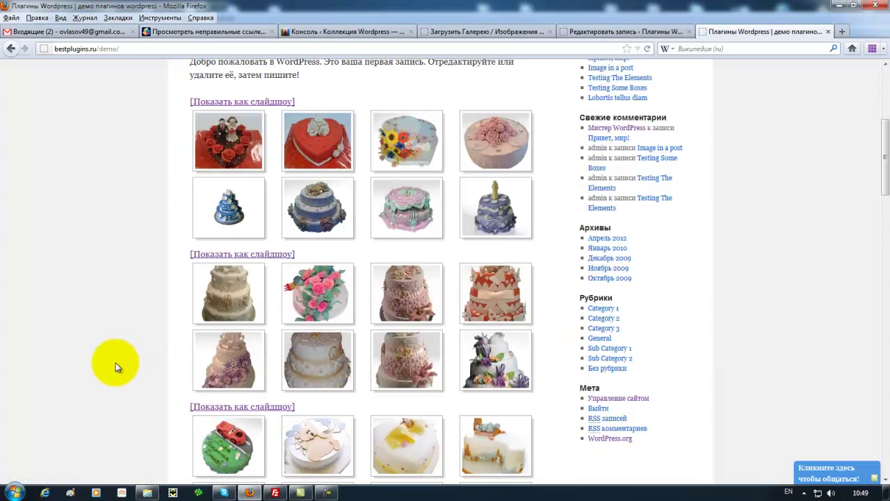
{"action": "scroll", "coordinate": [118, 364], "scroll_direction": "down", "scroll_amount": 3}
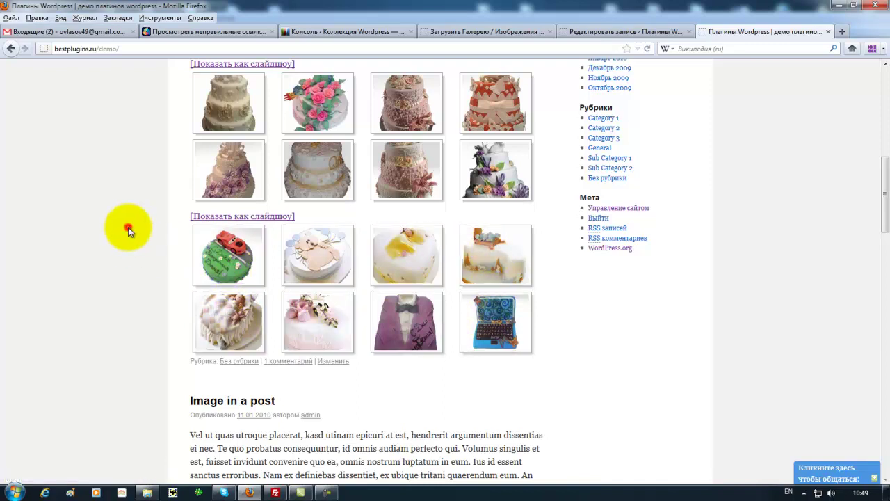
{"action": "scroll", "coordinate": [106, 244], "scroll_direction": "up", "scroll_amount": 5}
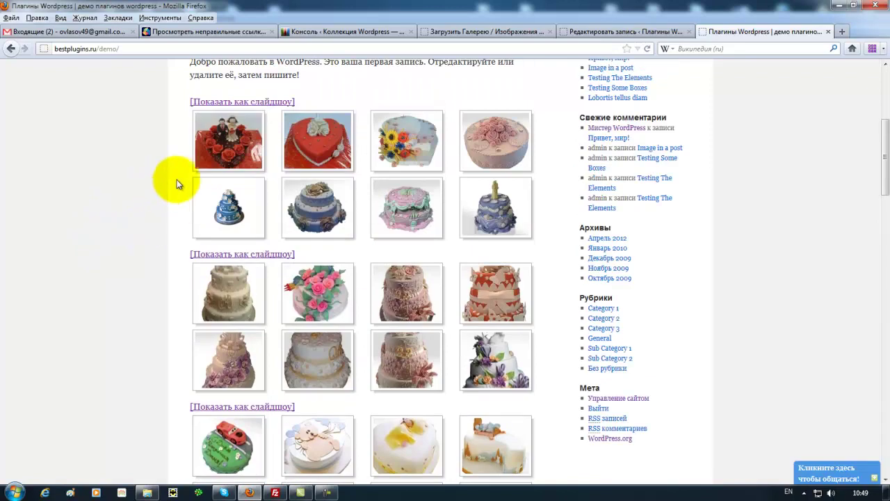
- Return to the NextGEN gallery upload page and open the form for uploading images to an existing gallery
{"action": "left_click", "coordinate": [468, 33]}
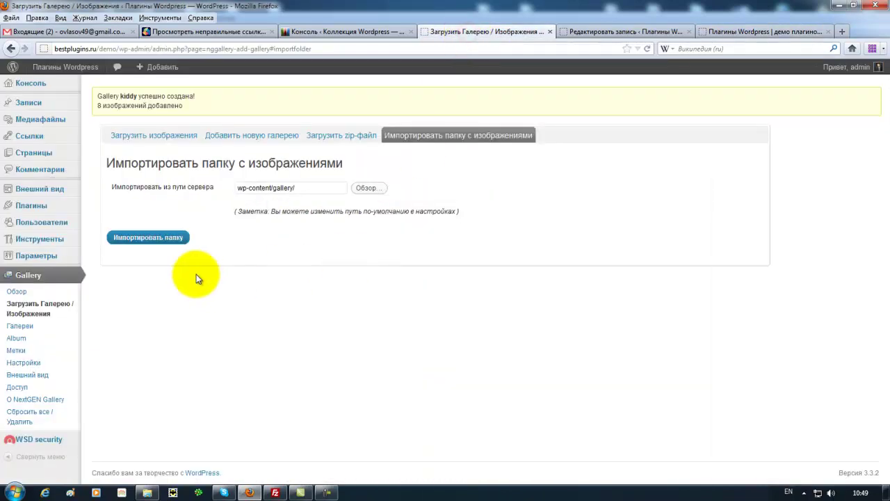
{"action": "left_click", "coordinate": [140, 135]}
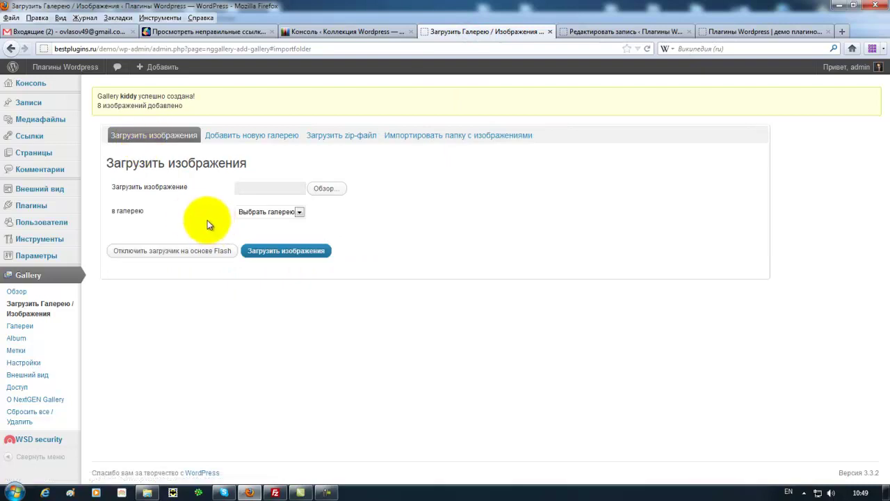